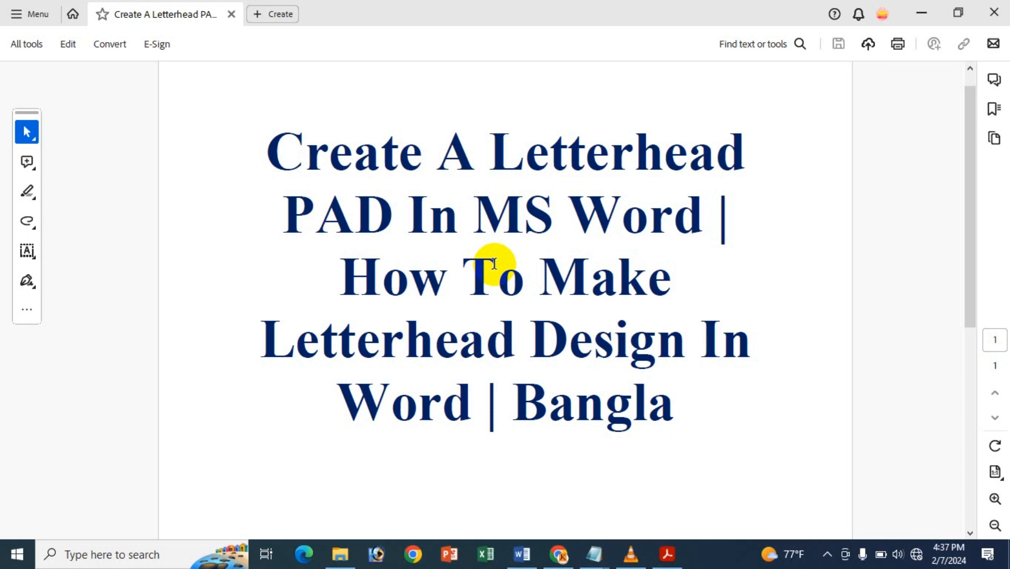
- Switch to the blank Word document and draw a Manual Input flowchart shape about 8.46" wide and 1.91" high across the page's upper edge
click(911, 6)
click(362, 211)
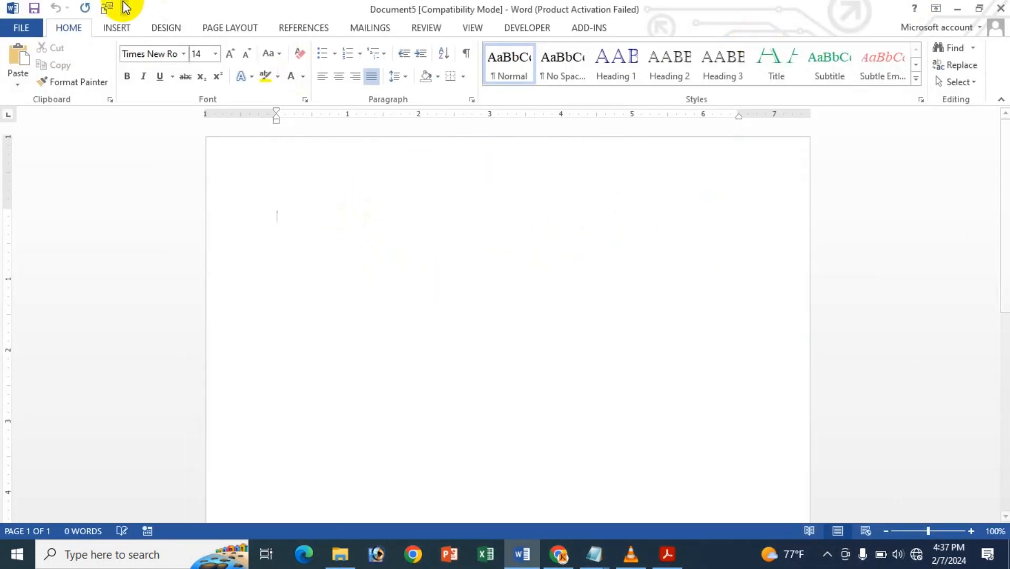
click(117, 28)
click(193, 68)
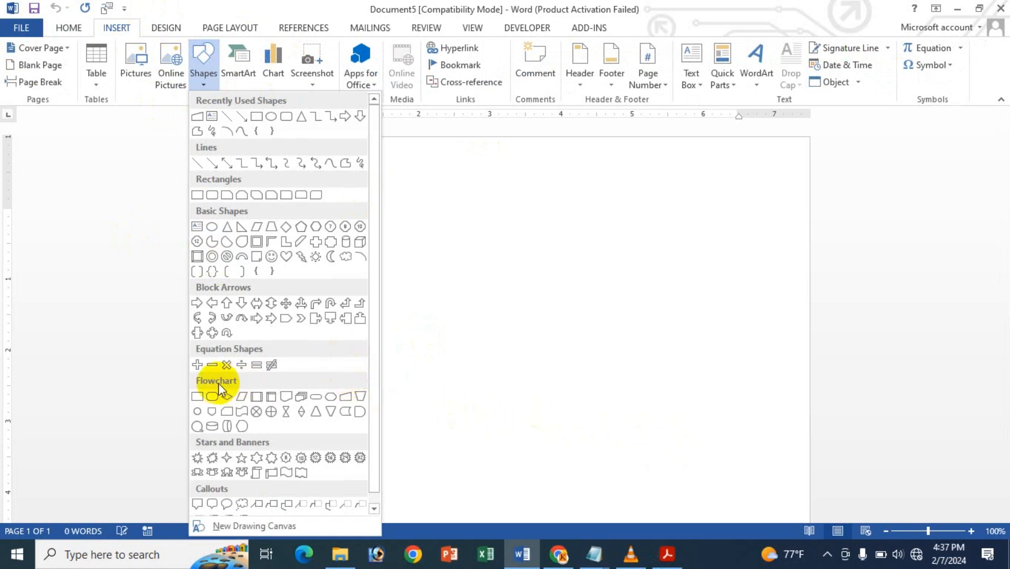
click(347, 398)
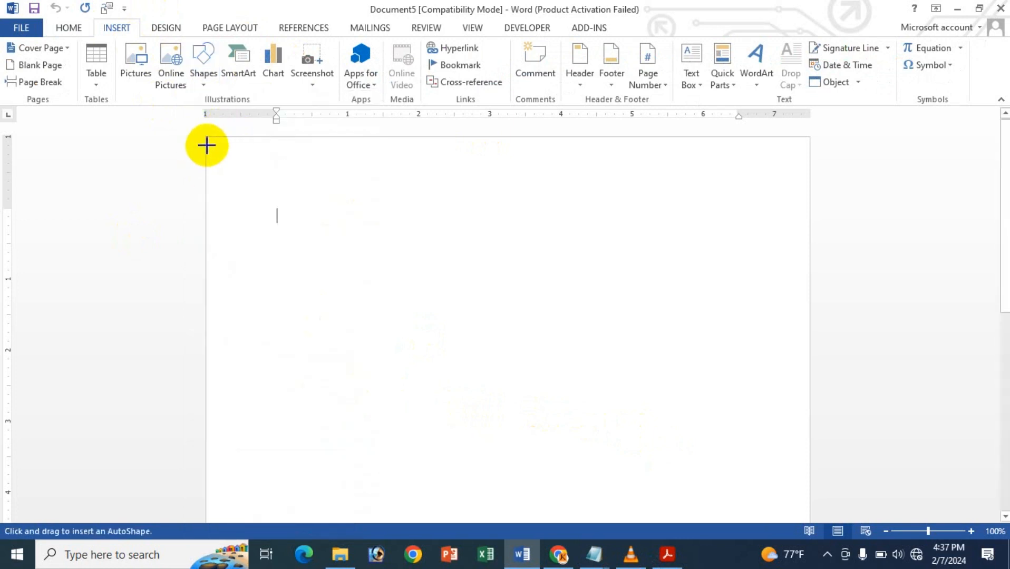
mouse_move(207, 138)
mouse_down()
mouse_move(350, 191)
mouse_move(807, 295)
mouse_move(808, 274)
mouse_up()
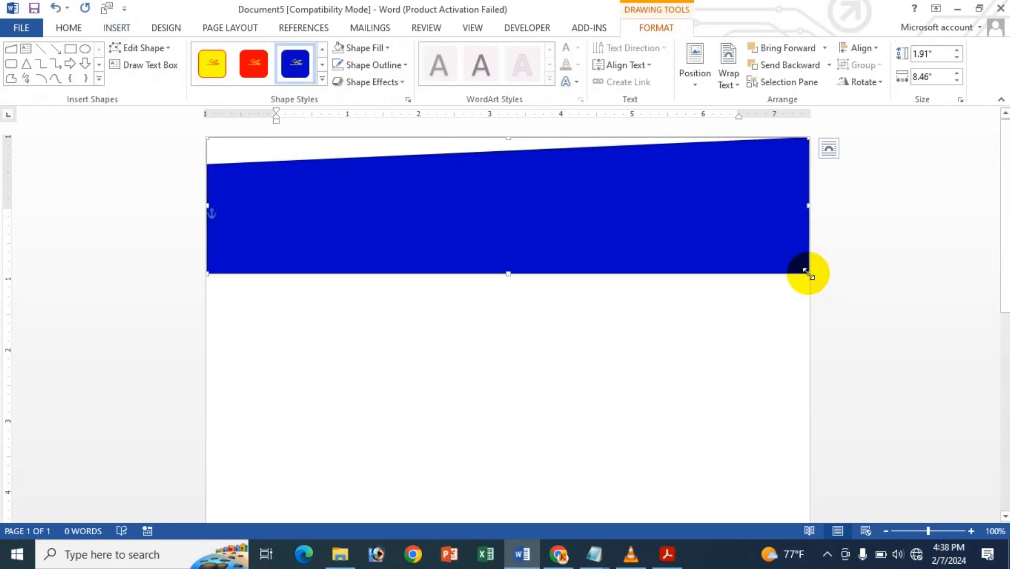
- Fill the header shape with the bright blue theme color and nudge it slightly down
click(362, 48)
click(416, 124)
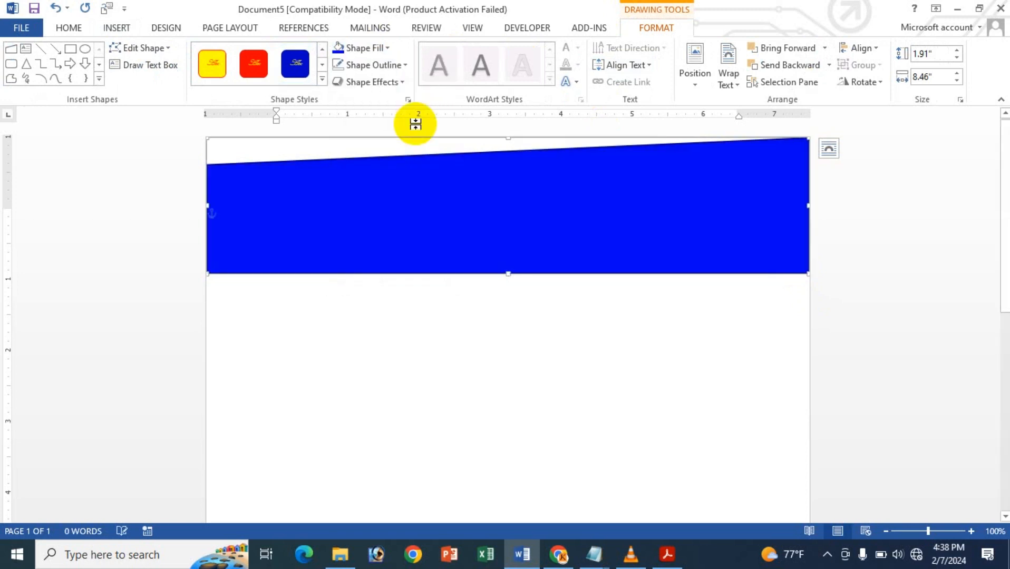
key(Down)
key(Down)
key(Down)
key(Down)
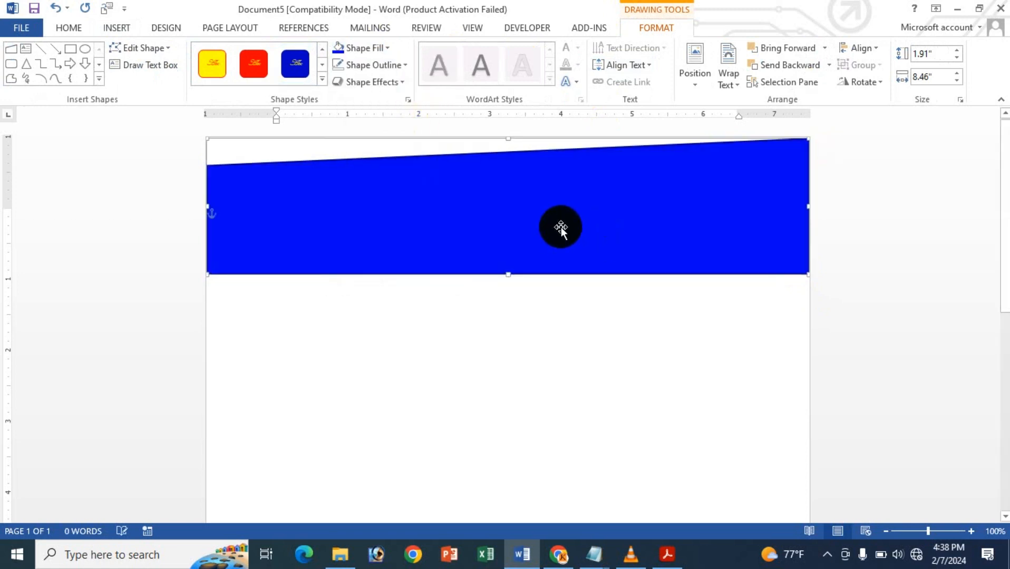
- Flip the header shape vertically so its slanted edge faces down, align it with the page top, and stretch it to about 1.98" high
drag(507, 143, 511, 288)
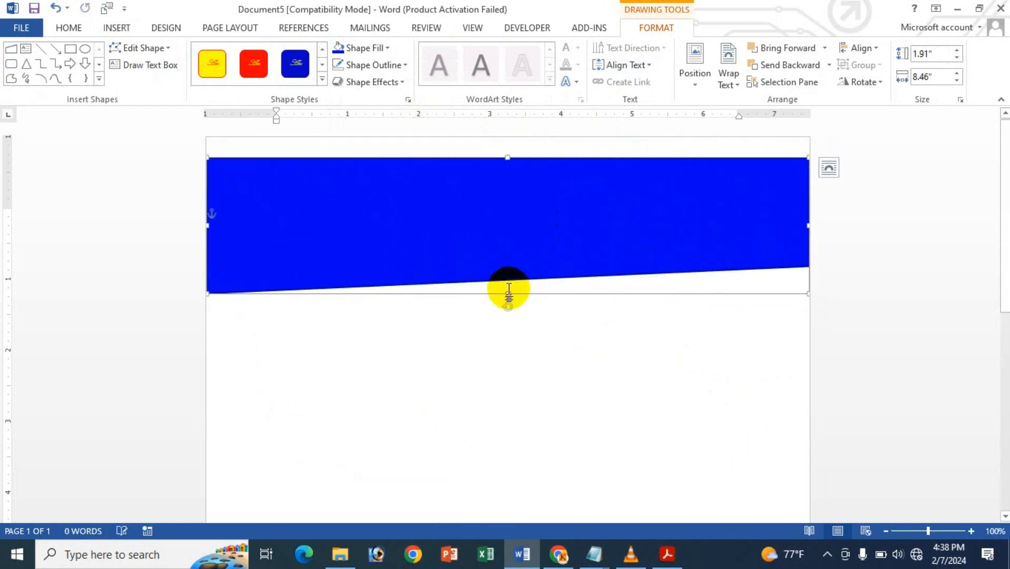
key(Up)
key(Up)
key(Up)
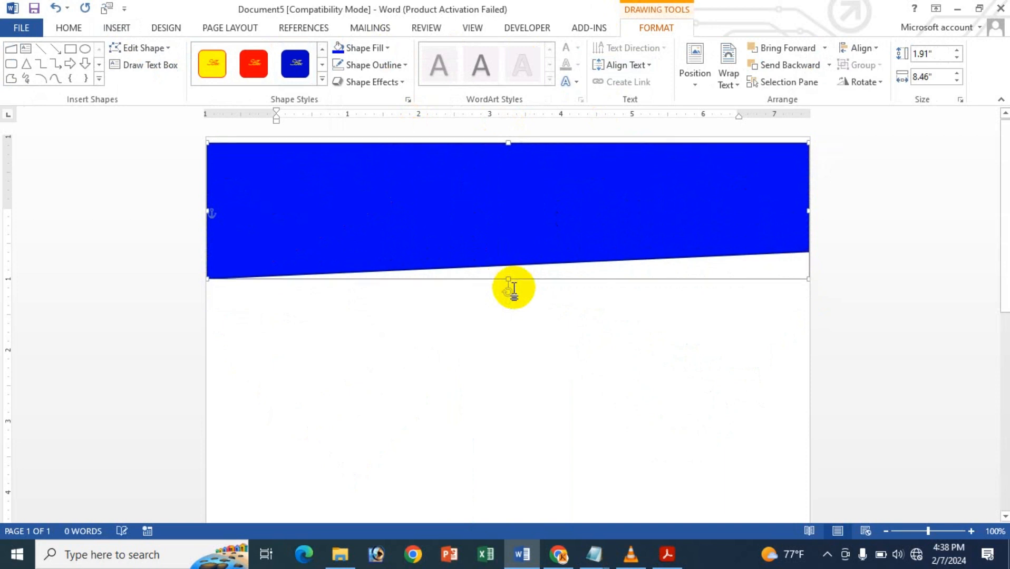
key(Up)
key(Up)
key(Up)
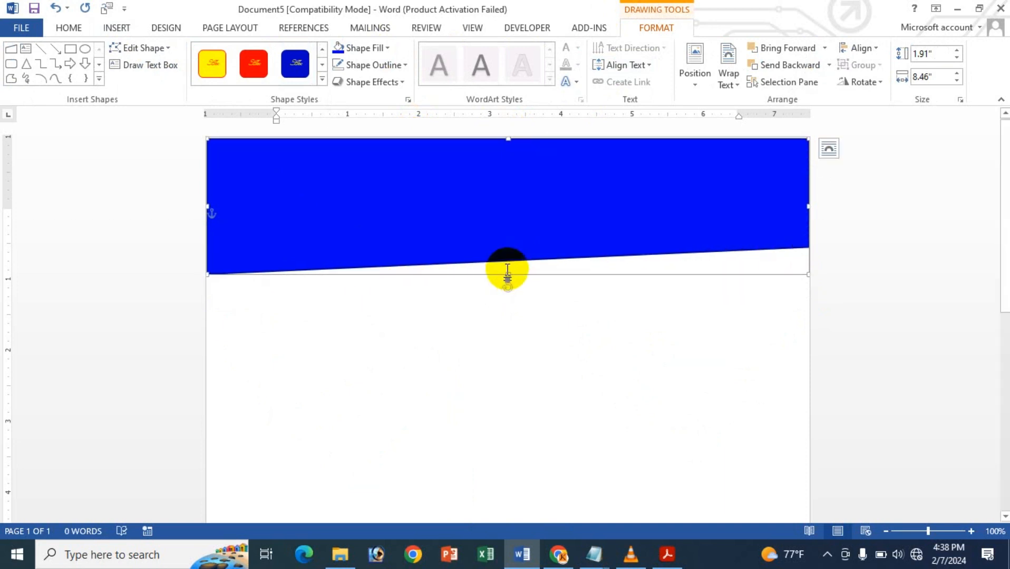
drag(510, 278, 511, 281)
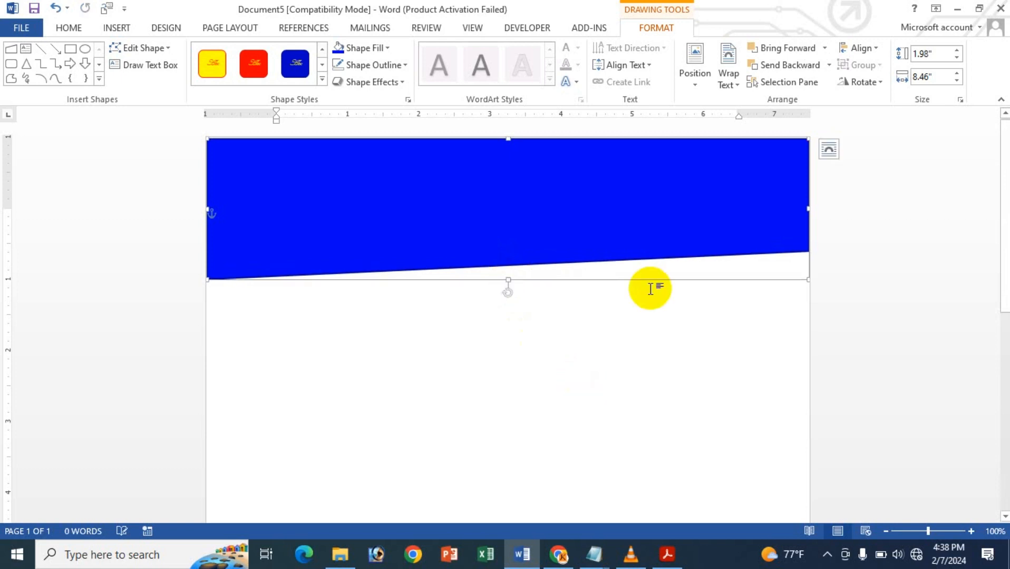
click(667, 323)
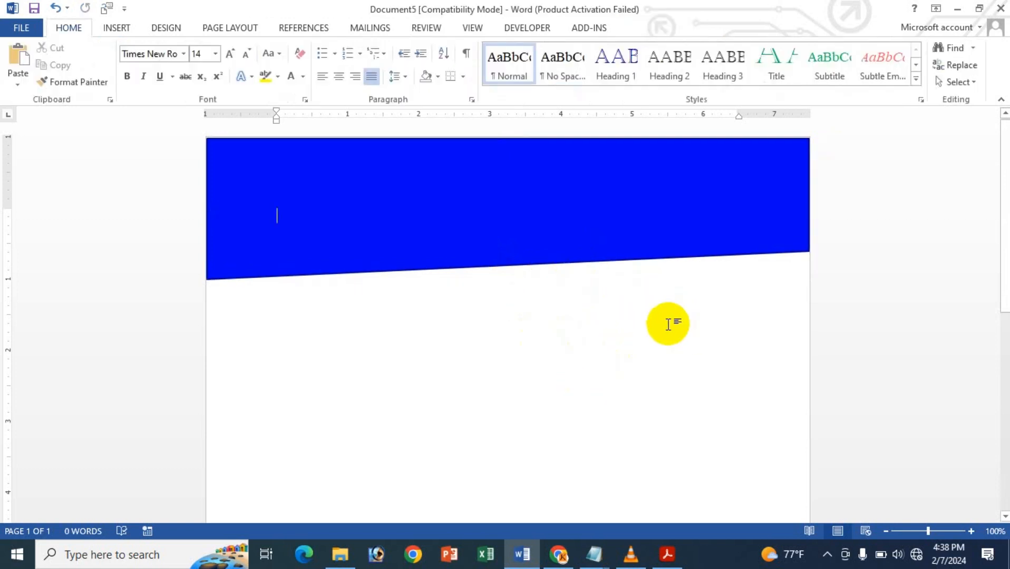
- Fill the header shape with the standard red color
click(547, 206)
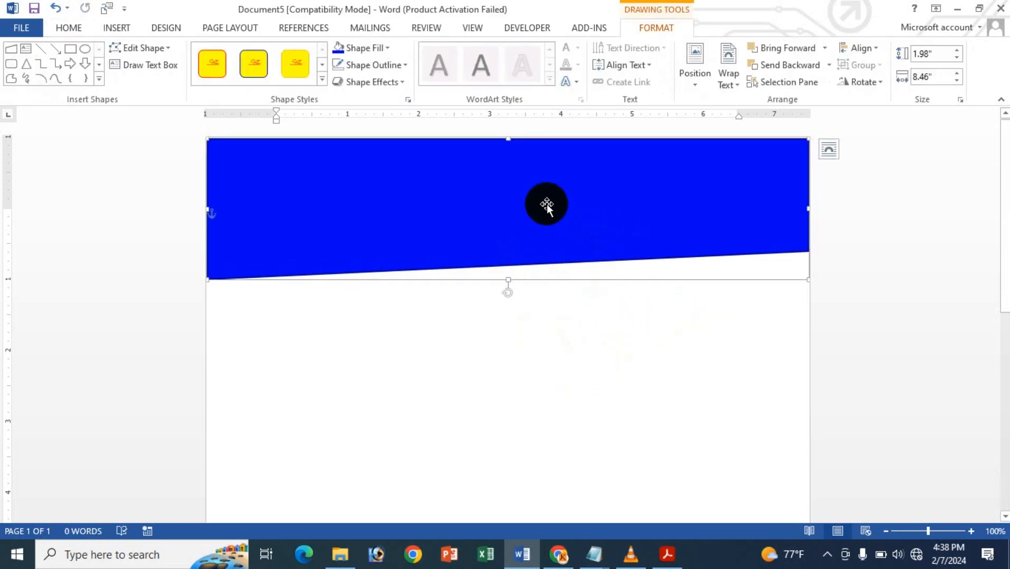
click(374, 48)
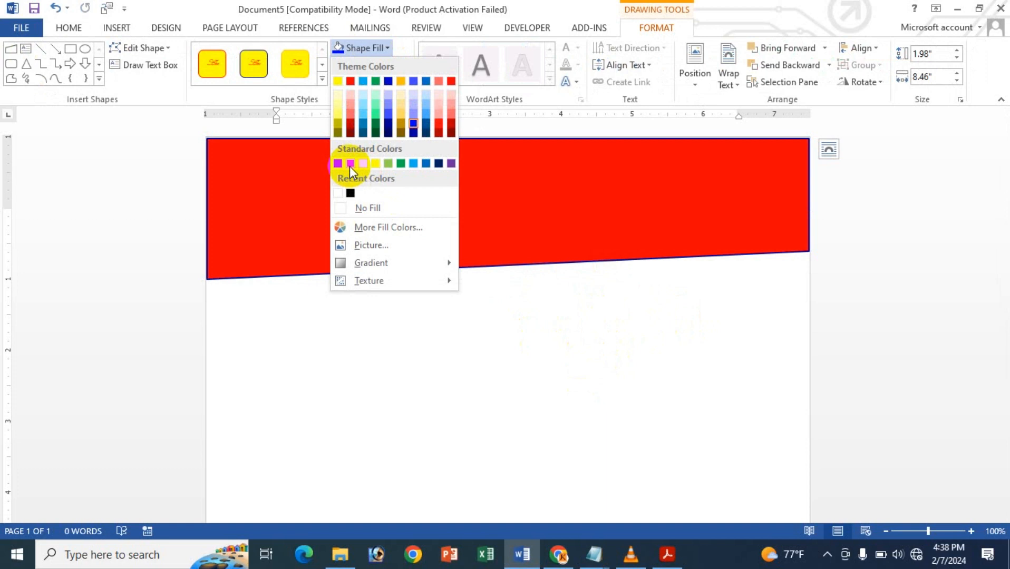
click(350, 163)
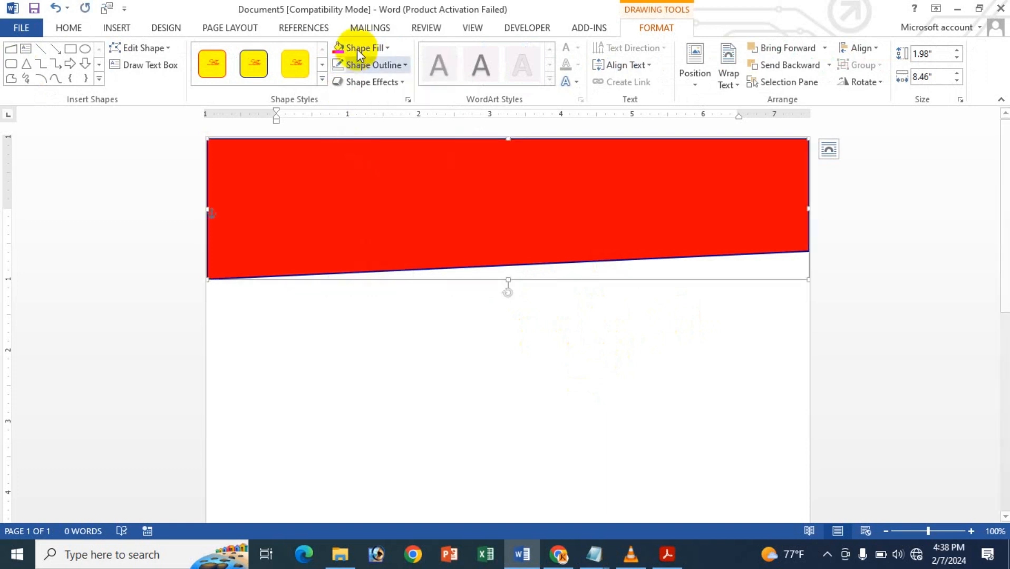
click(394, 207)
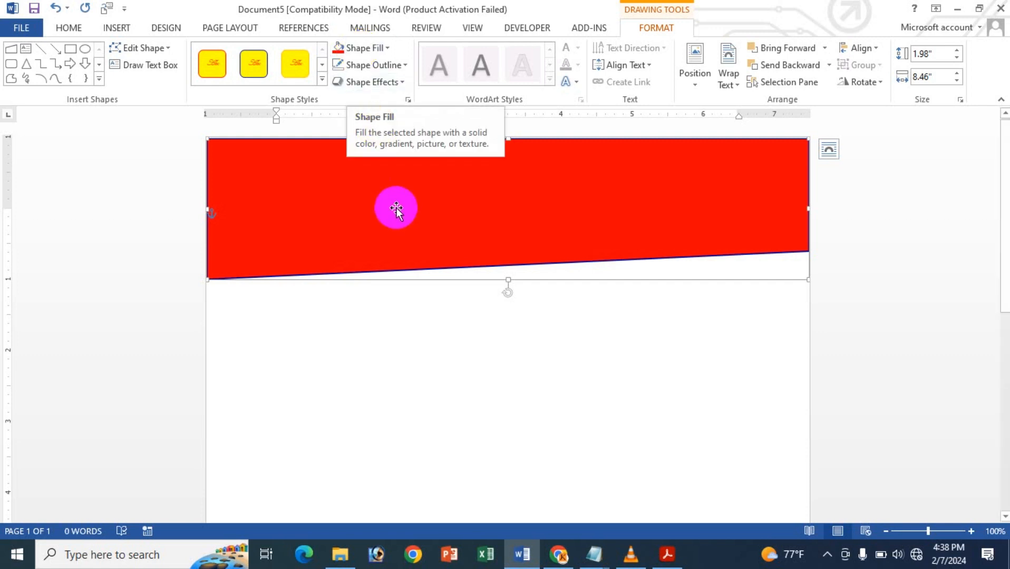
- Duplicate the red header shape and fill the copy with standard yellow
key(ctrl+d)
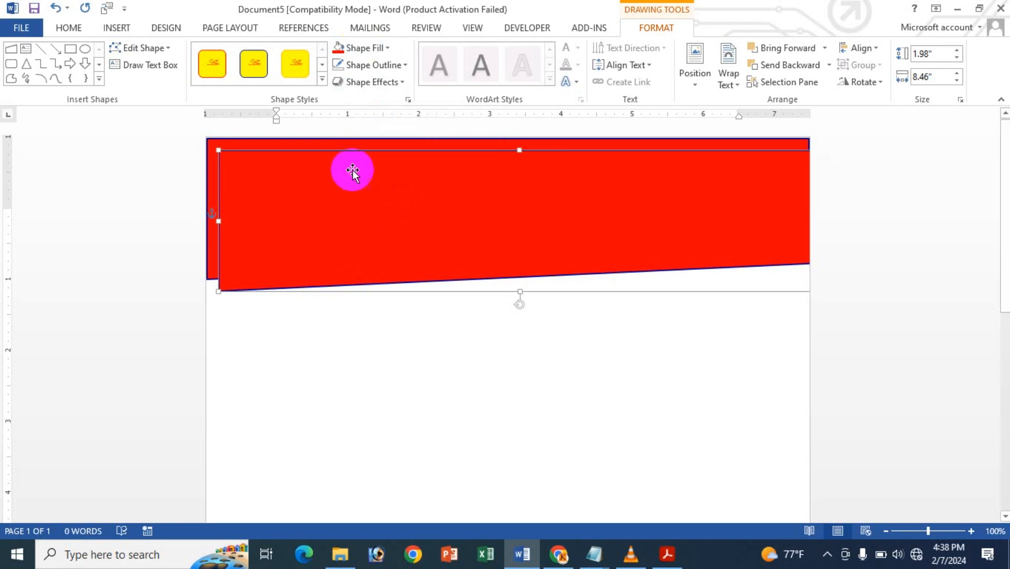
click(363, 47)
click(376, 163)
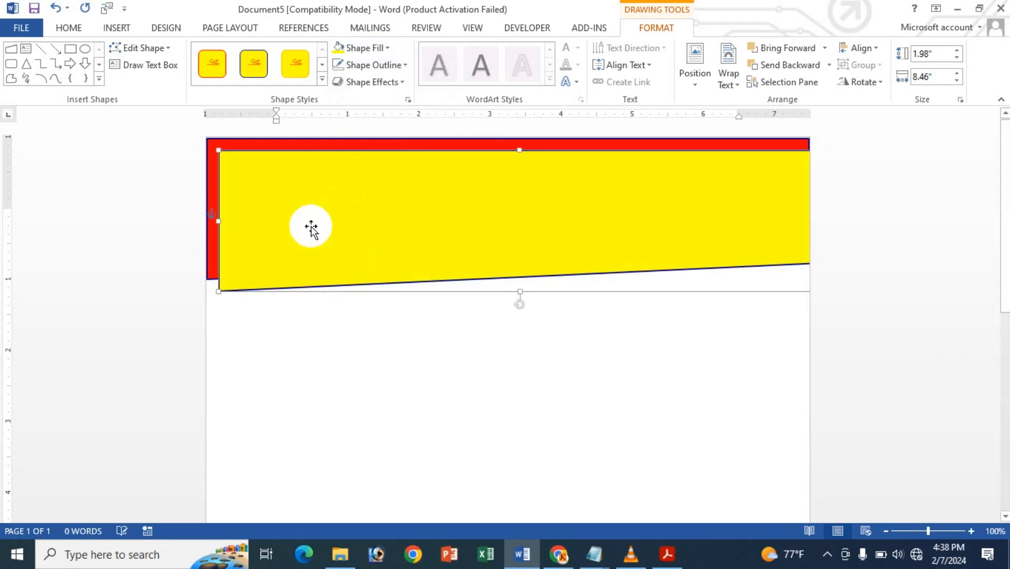
- Move the yellow copy over the red shape, leaving a thin red strip exposed along the slanted lower edge
drag(311, 223, 298, 202)
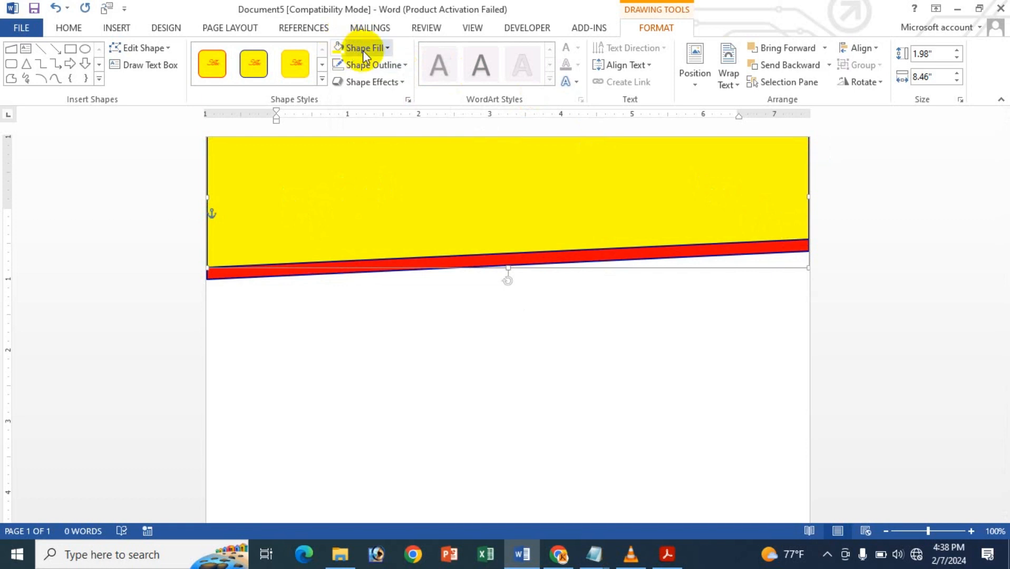
key(Down)
key(Down)
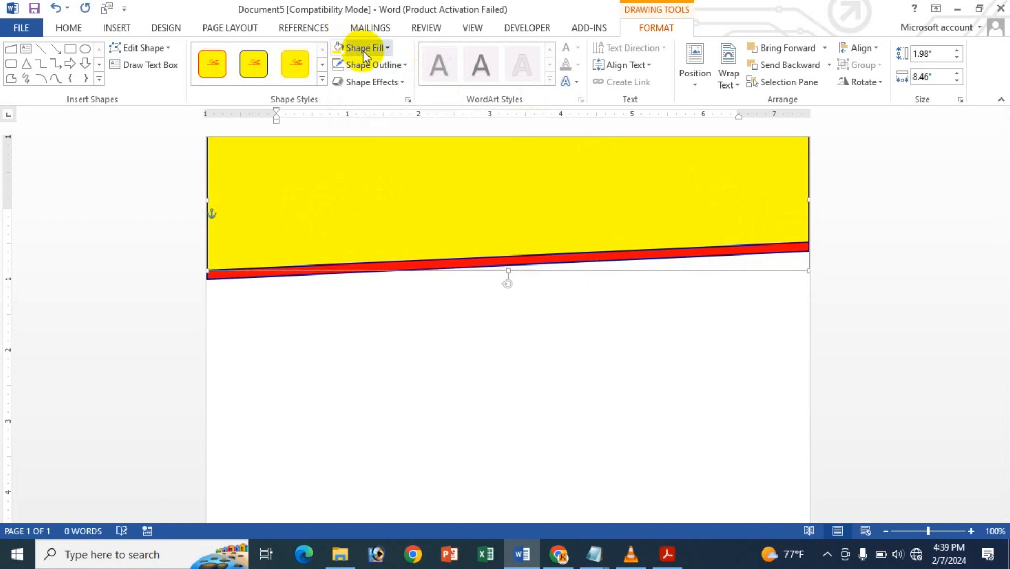
key(Down)
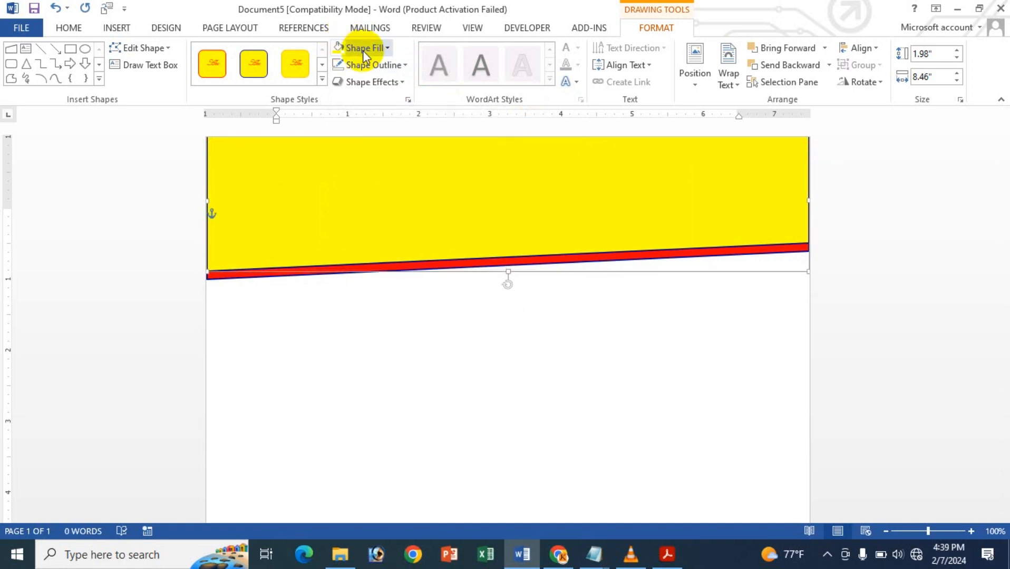
- Duplicate the yellow shape and place the copy slightly higher, leaving a thin yellow strip above the red one
key(ctrl+v)
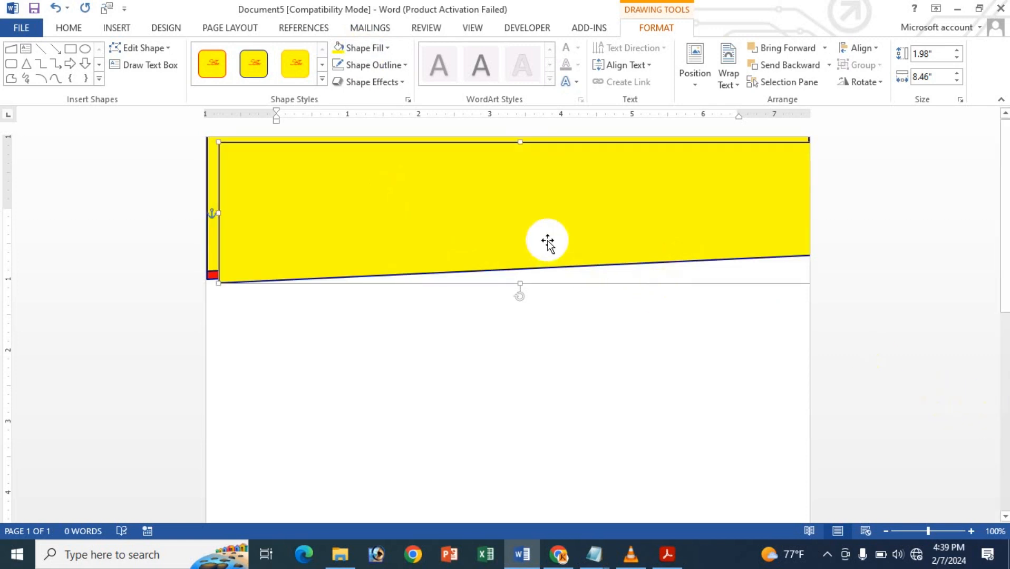
drag(546, 241, 536, 195)
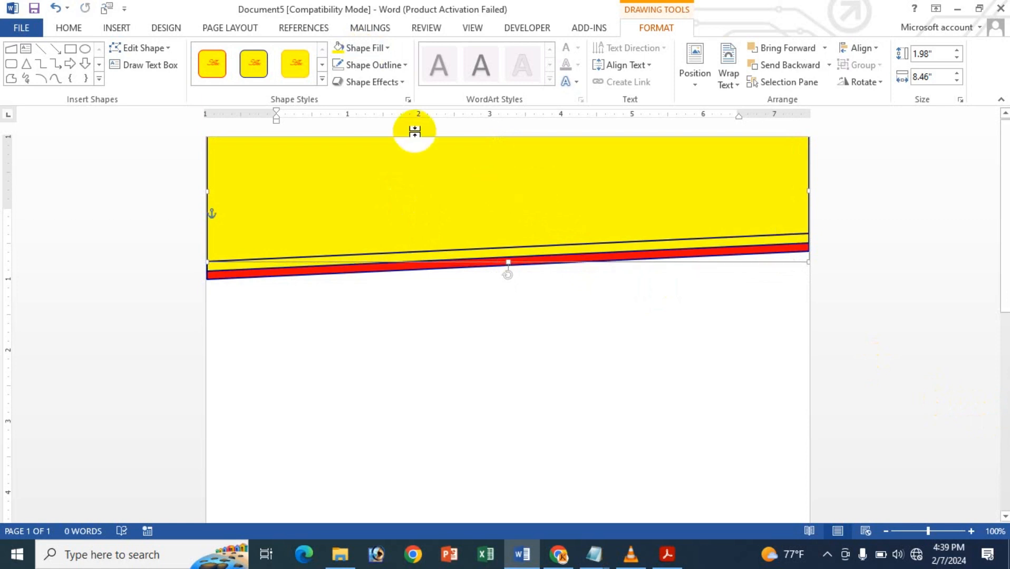
key(ctrl+Down)
key(ctrl+Down)
key(ctrl+Down)
key(ctrl+Down)
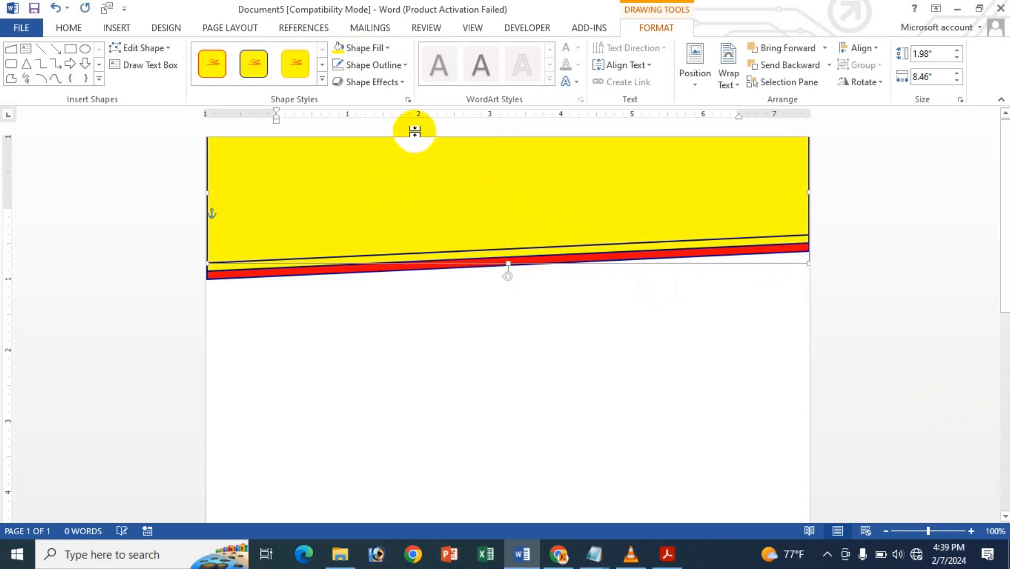
- Fill the uppermost header shape with the bright blue theme color and deselect it
click(364, 47)
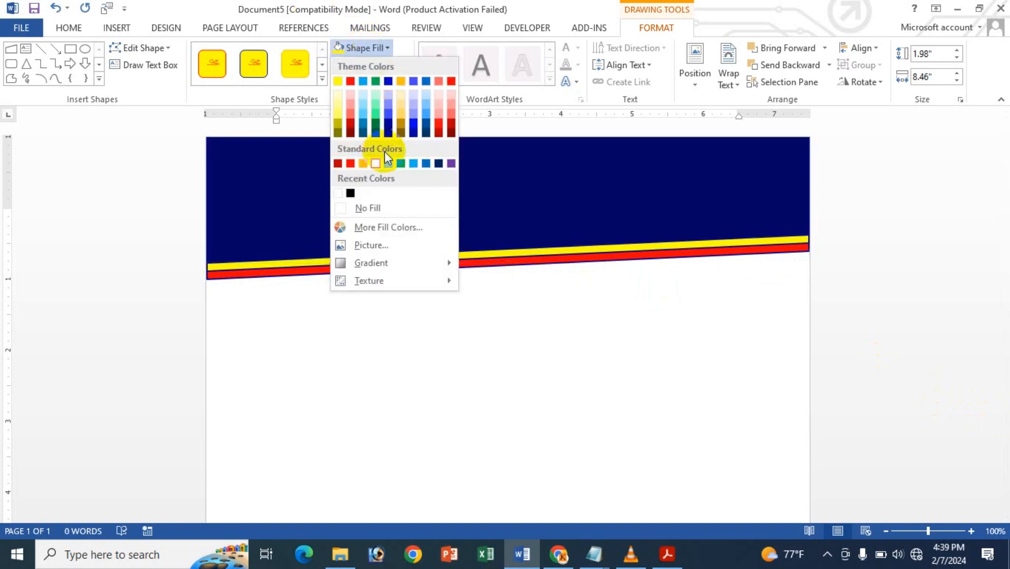
click(417, 122)
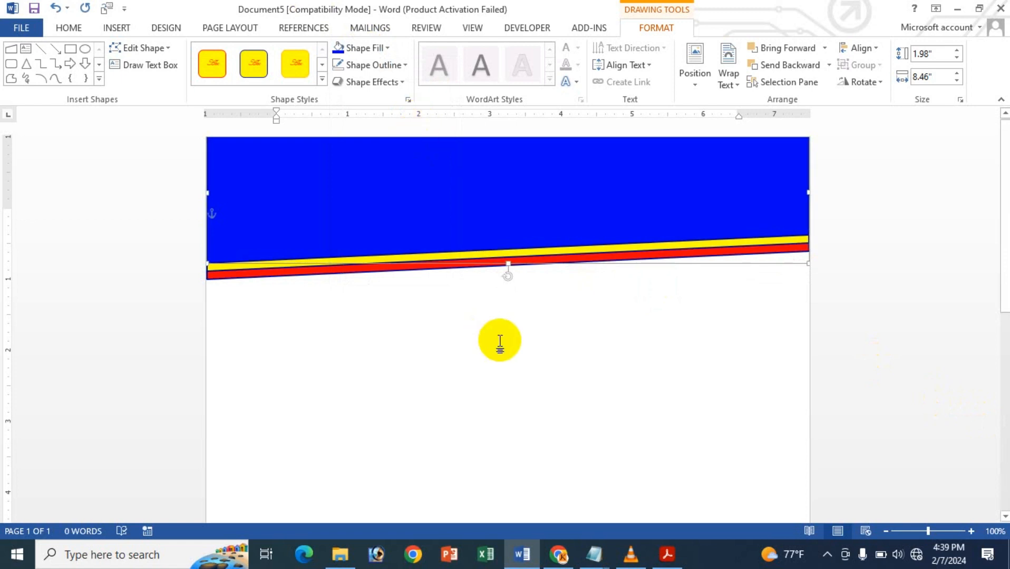
click(560, 348)
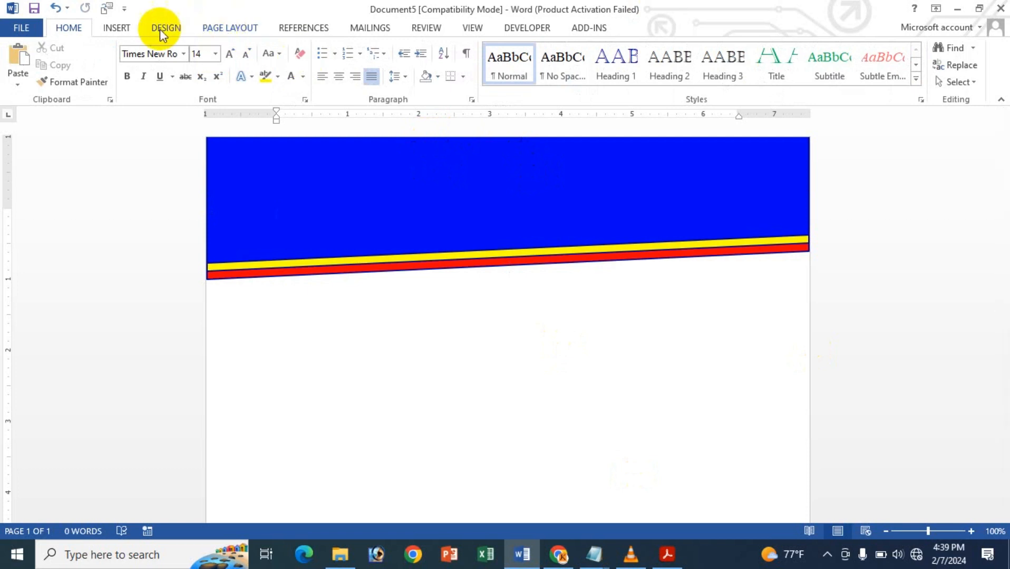
- Insert WordArt in the green outlined style and move it onto the middle of the blue header
click(117, 26)
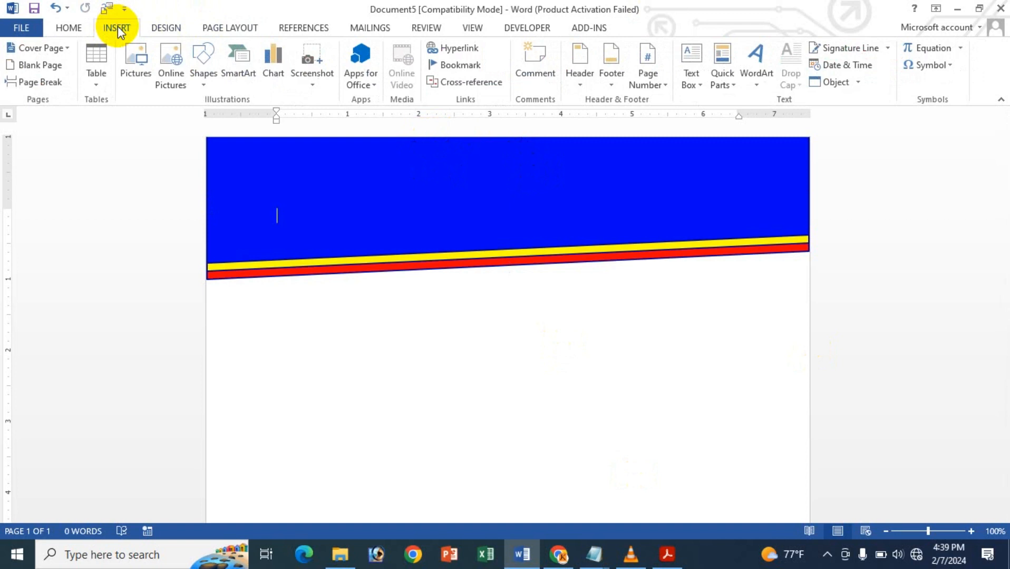
click(761, 72)
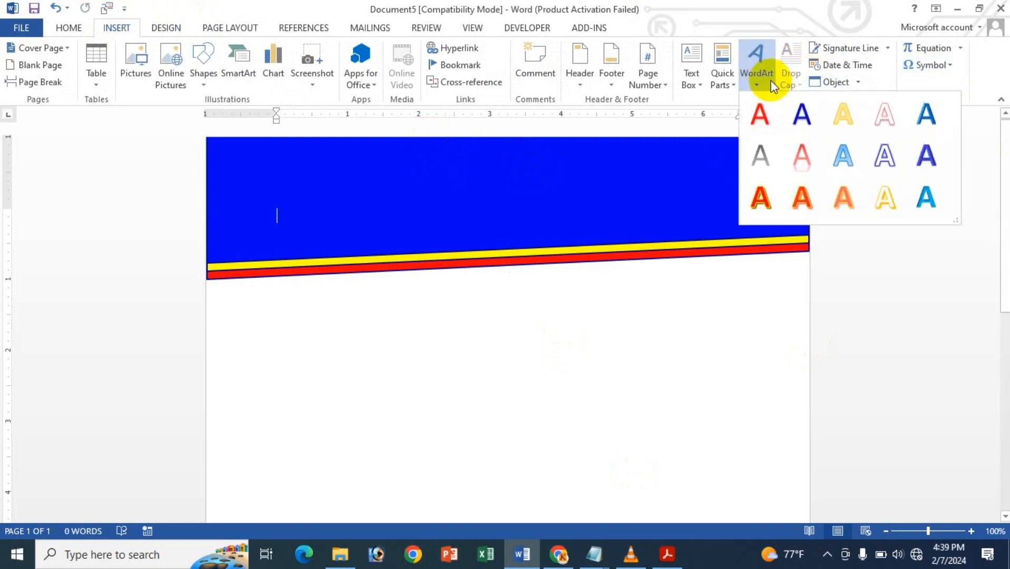
click(843, 158)
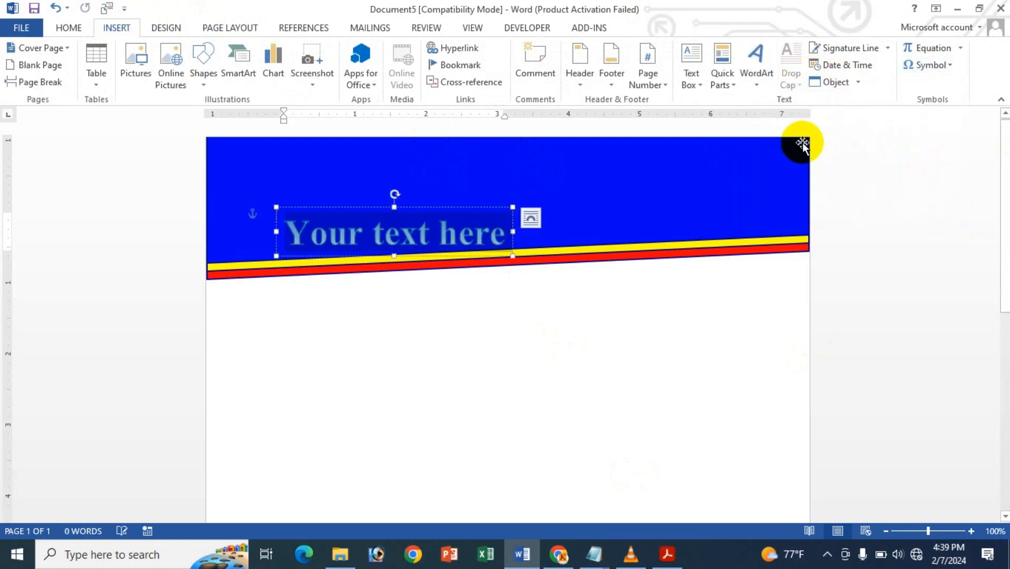
mouse_move(445, 200)
mouse_down()
mouse_move(525, 131)
mouse_move(538, 162)
mouse_move(549, 161)
mouse_up()
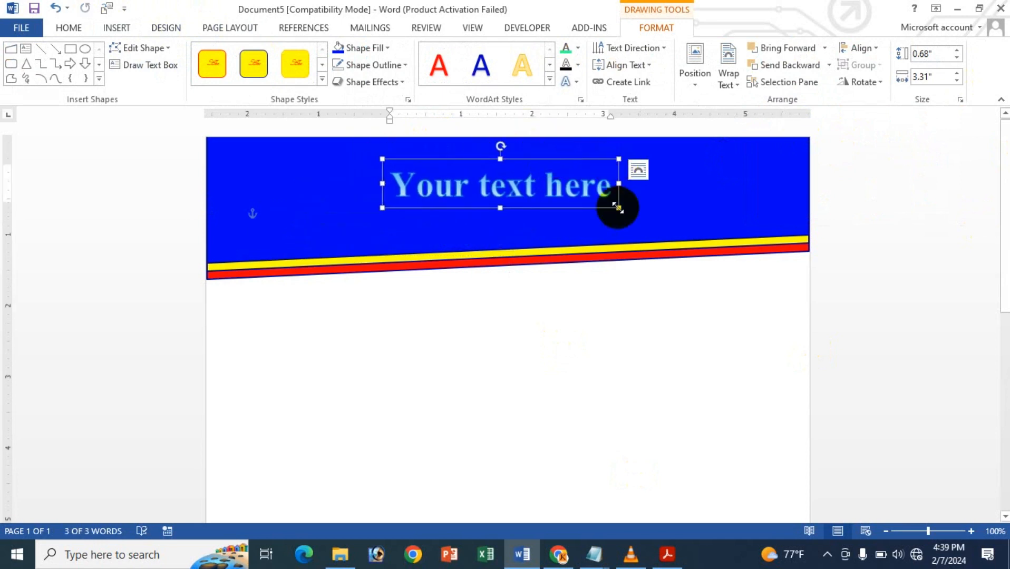
- Replace the WordArt placeholder with "Icche Online Shop" and center the title at the header's upper edge
click(577, 193)
key(ctrl+a)
key(Delete)
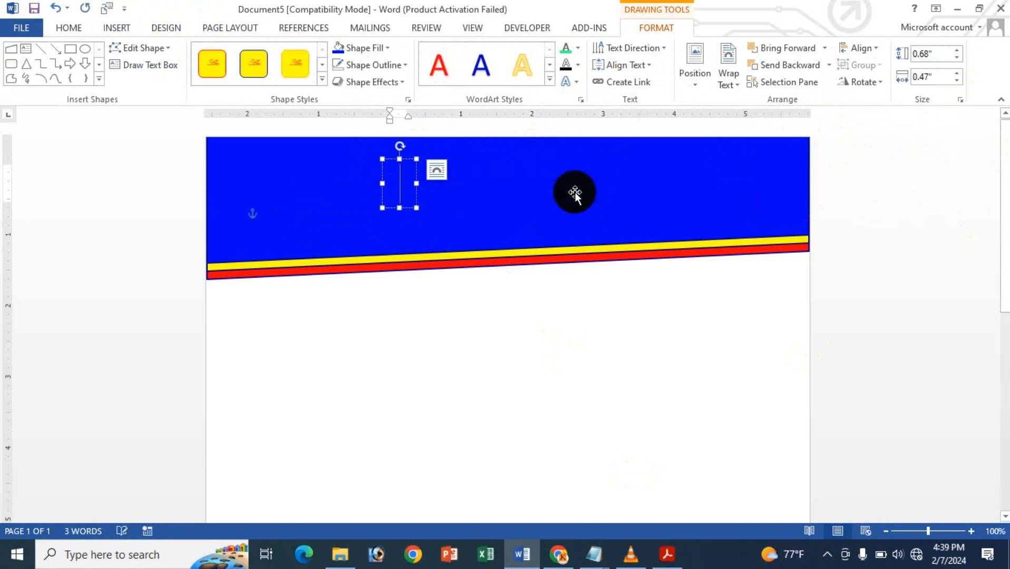
text(Icche)
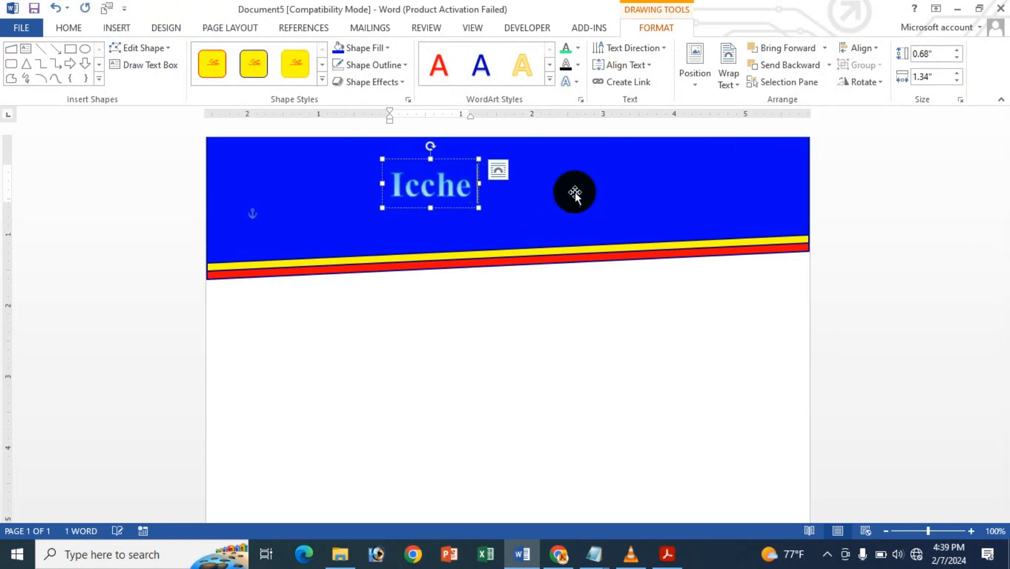
text( Online Shop)
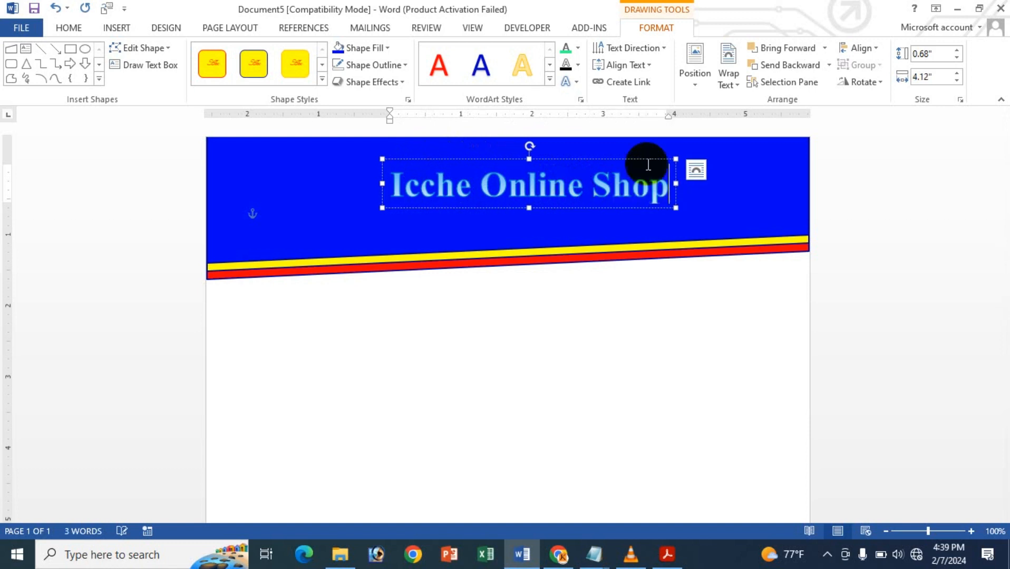
drag(622, 158, 605, 136)
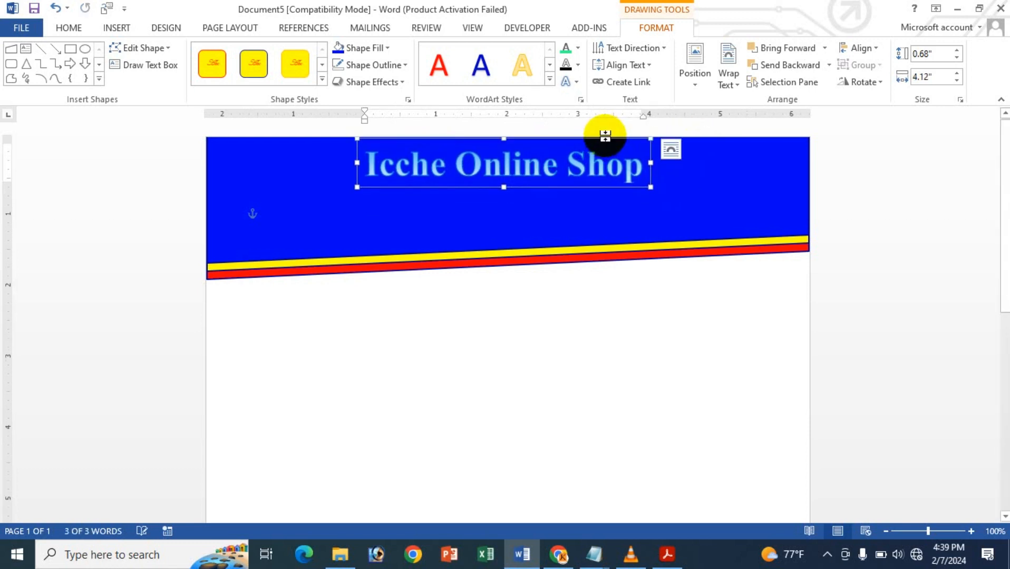
- Give the title text a black outline with 1½ pt weight and fill it with the standard yellow
click(569, 46)
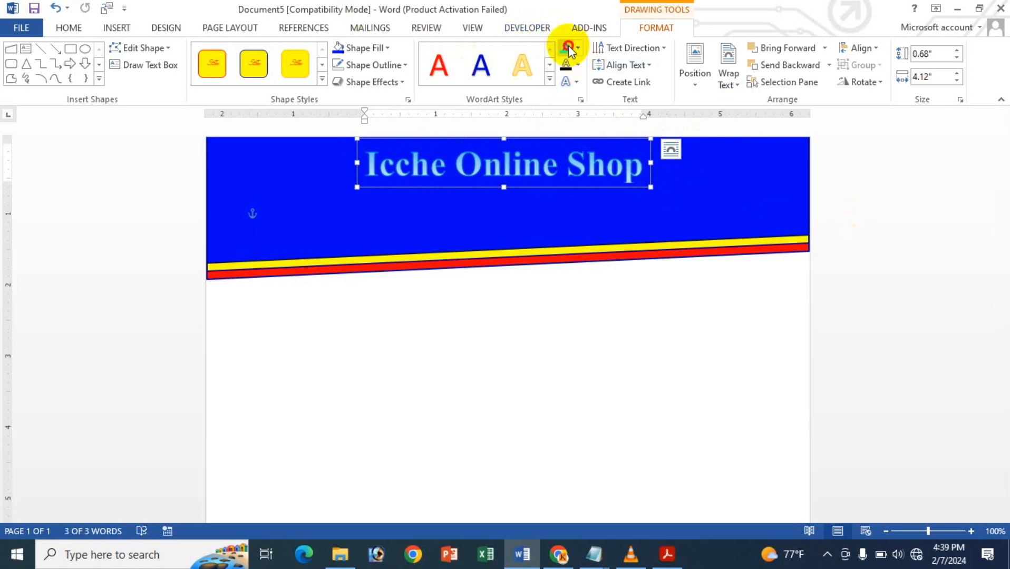
click(566, 65)
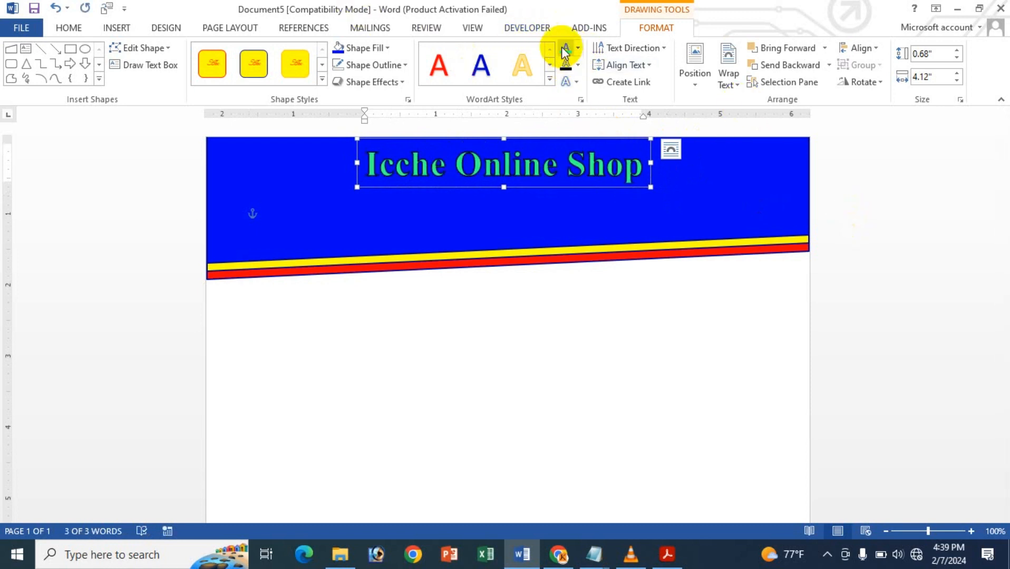
click(579, 65)
mouse_move(597, 279)
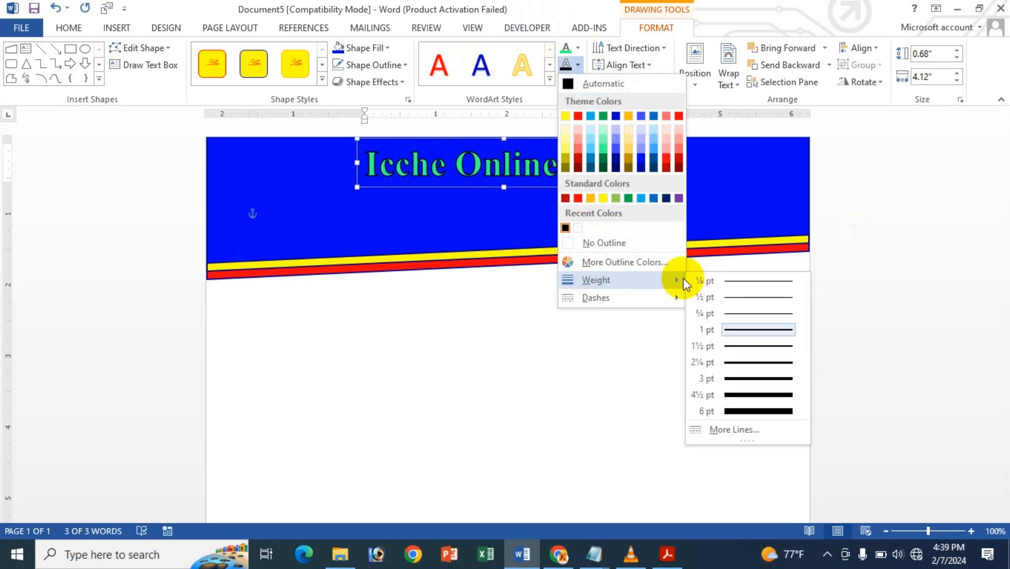
click(756, 344)
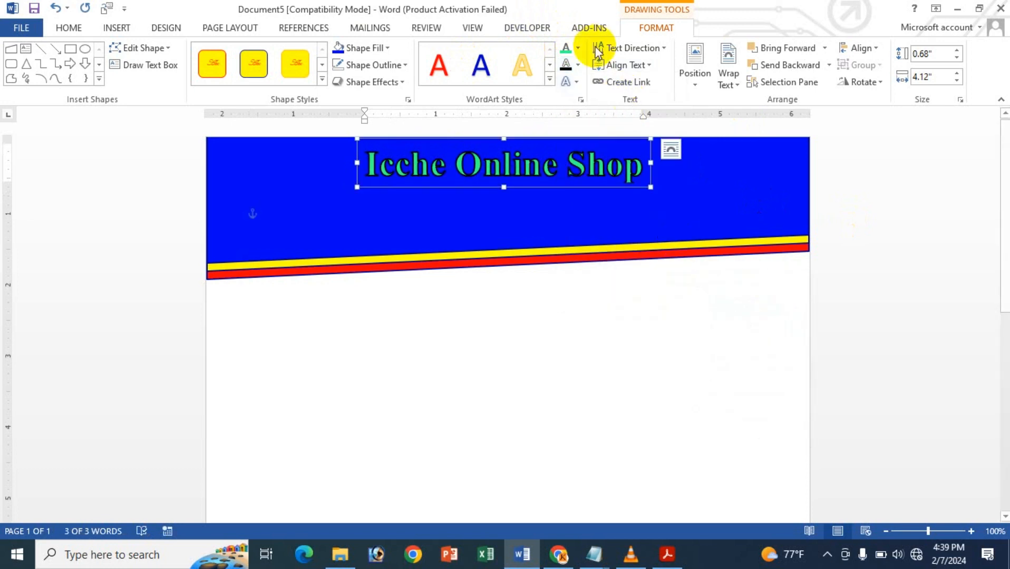
click(578, 50)
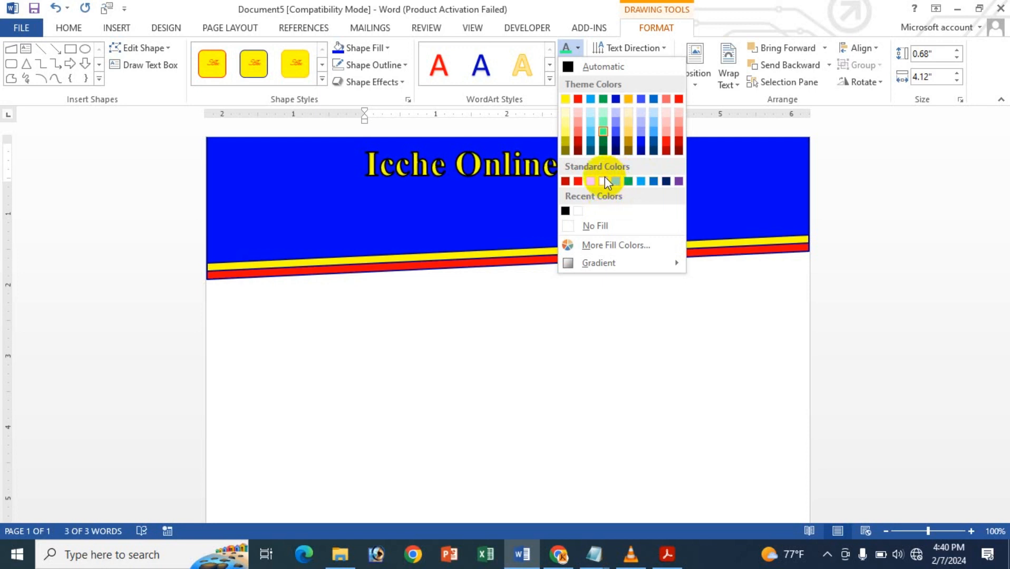
click(604, 182)
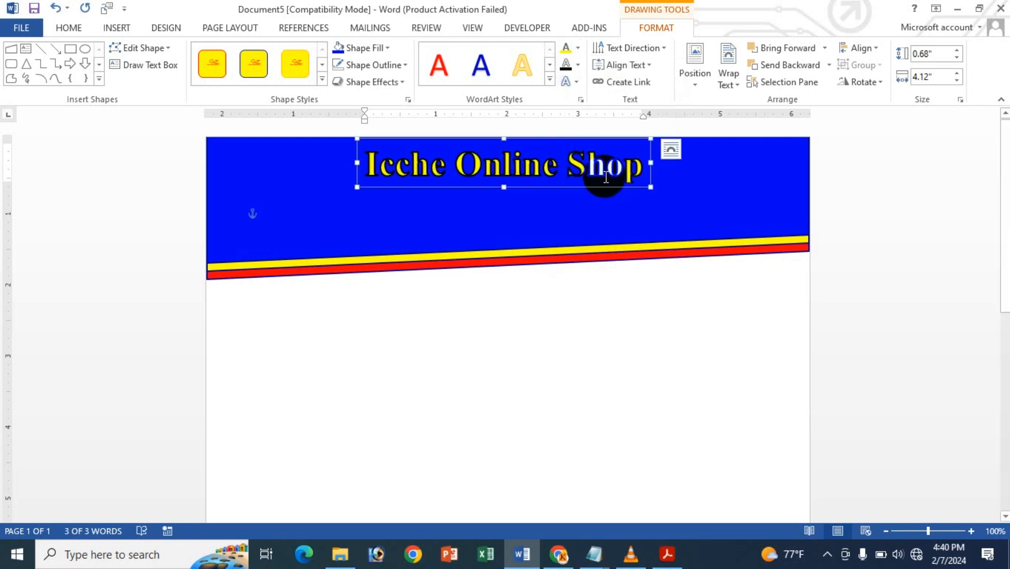
- Nudge the title WordArt slightly to the right within the blue header
key(ctrl+Right)
key(ctrl+Right)
key(ctrl+Right)
key(ctrl+Right)
key(ctrl+Right)
key(ctrl+Right)
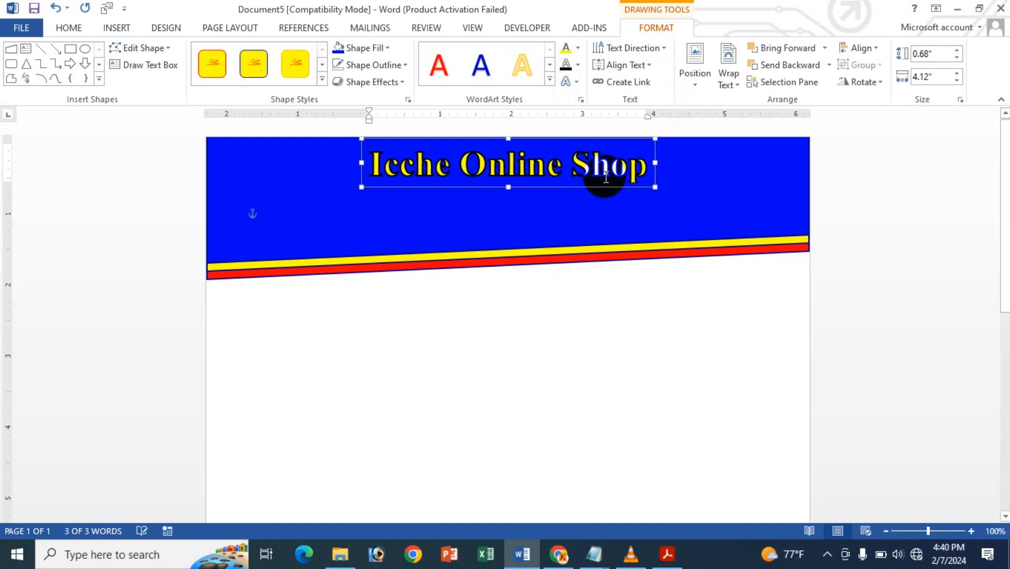
key(ctrl+Right)
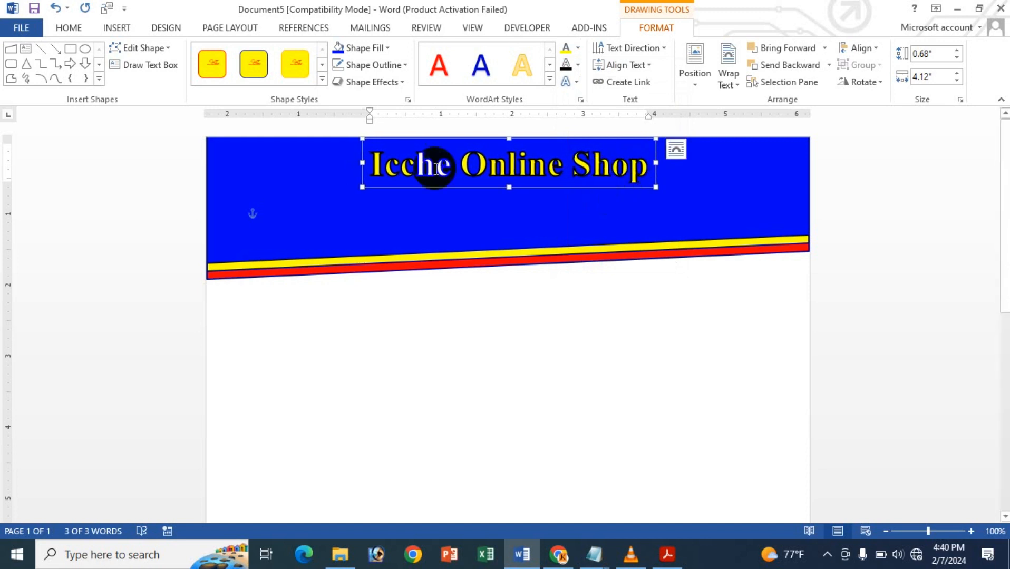
click(79, 26)
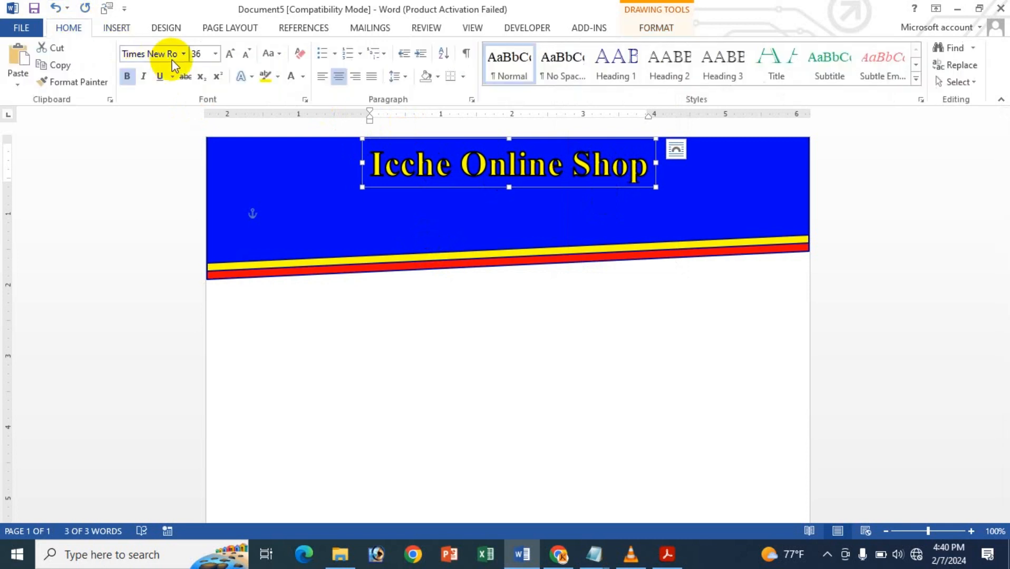
click(216, 53)
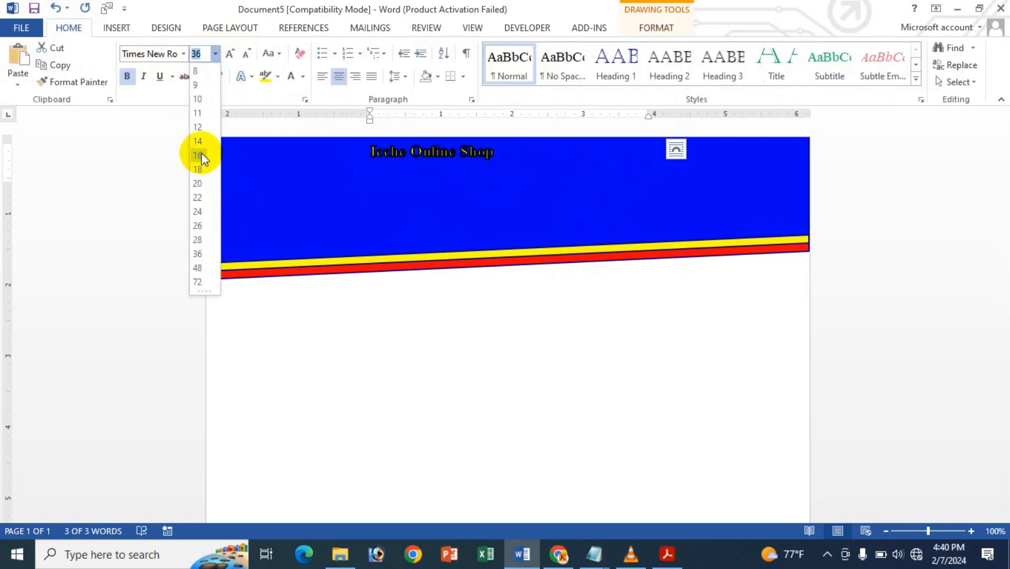
click(338, 78)
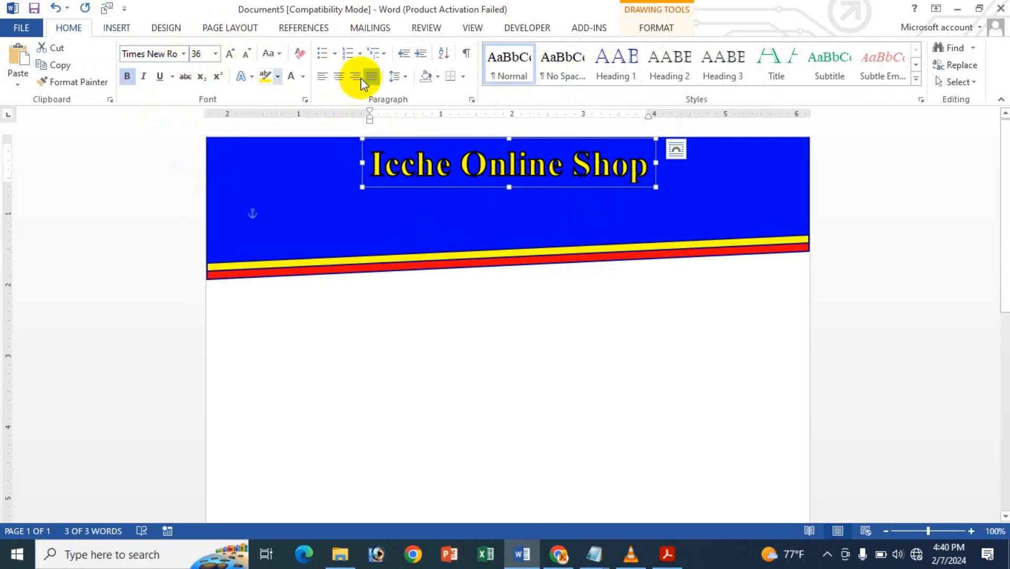
click(339, 77)
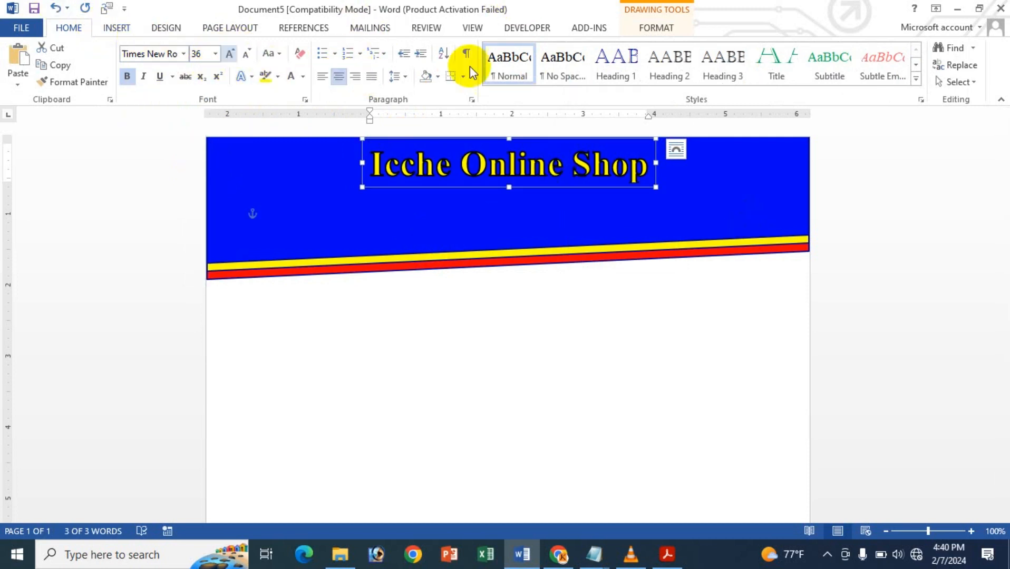
click(665, 27)
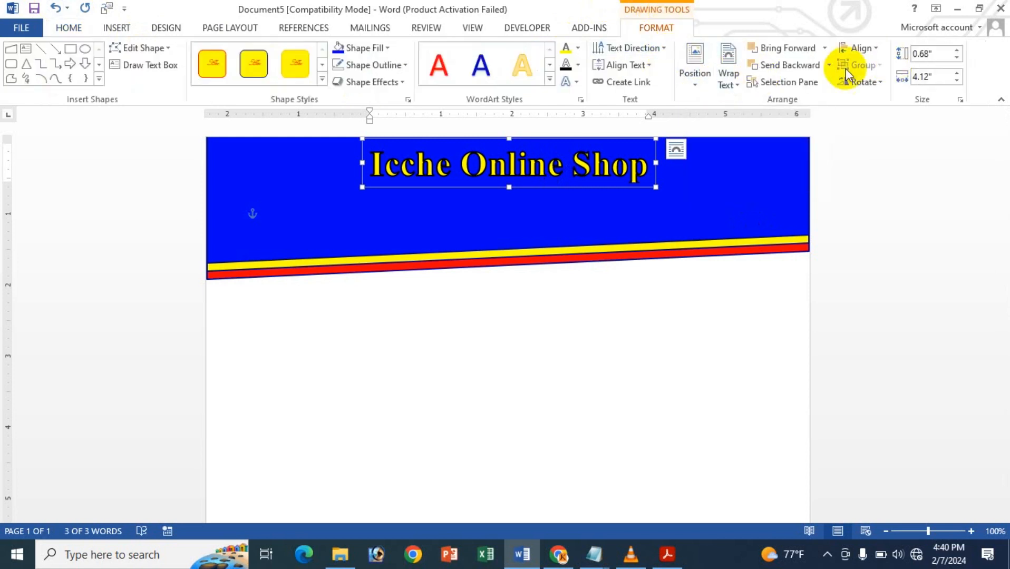
click(648, 65)
click(639, 148)
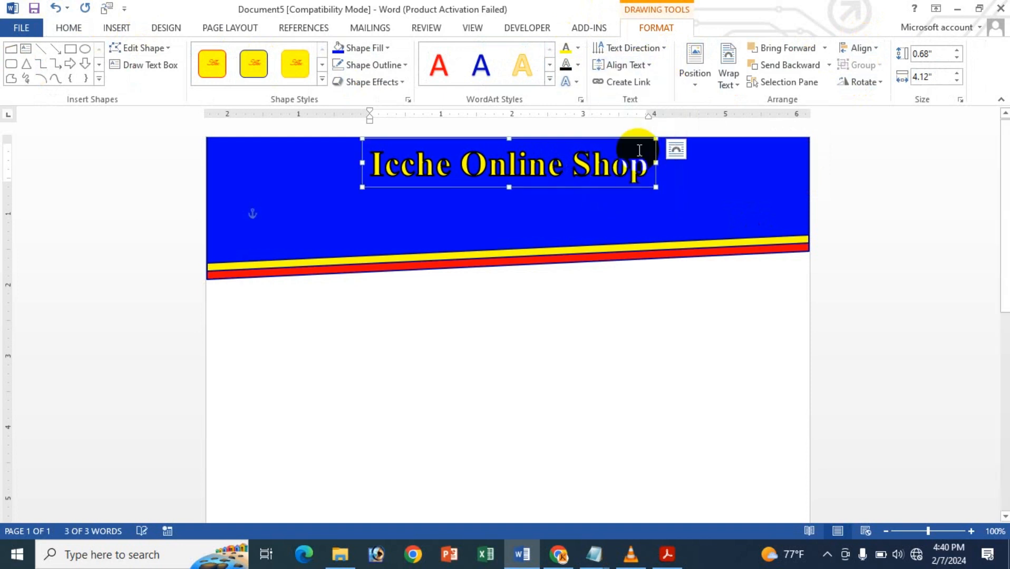
- Change the font of the title WordArt to Algerian
click(69, 28)
click(183, 53)
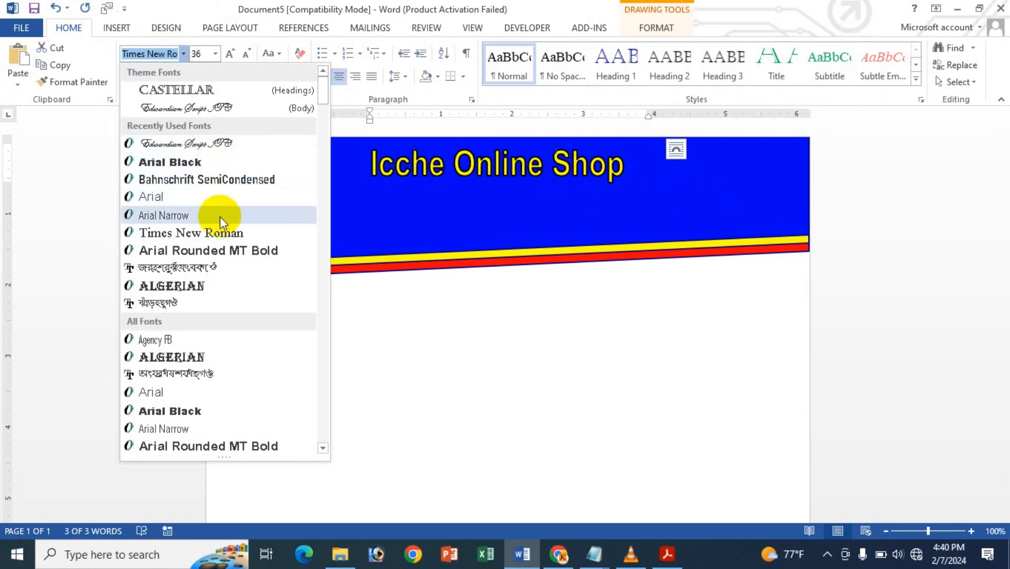
click(211, 287)
- Fine-tune the title's horizontal position, nudge it slightly upward in the blue header and deselect it
click(385, 181)
key(ctrl+Right)
key(ctrl+Right)
key(ctrl+Right)
key(ctrl+Right)
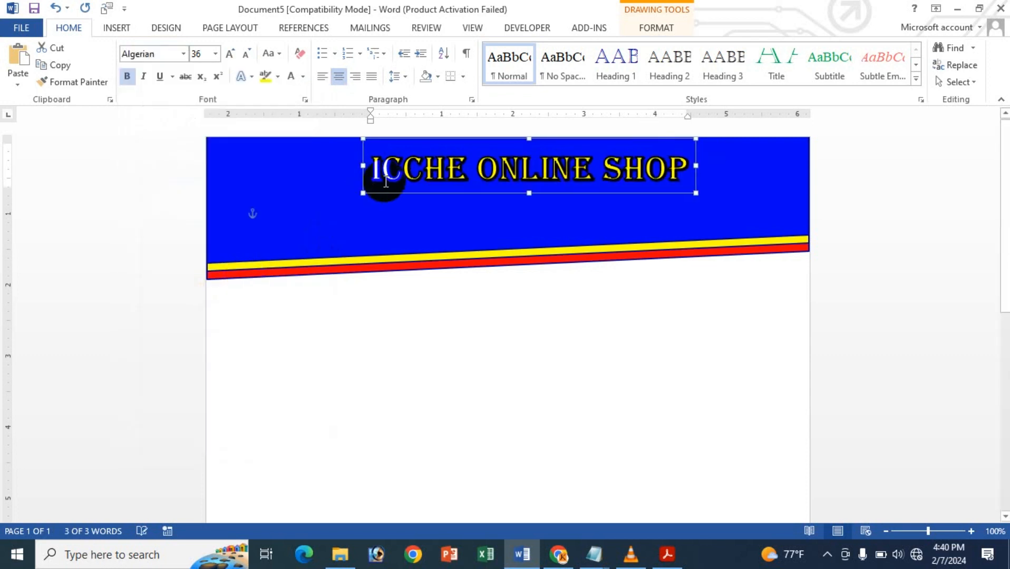
key(ctrl+Left)
key(ctrl+Left)
key(ctrl+Up)
key(ctrl+Up)
key(ctrl+Up)
key(ctrl+Up)
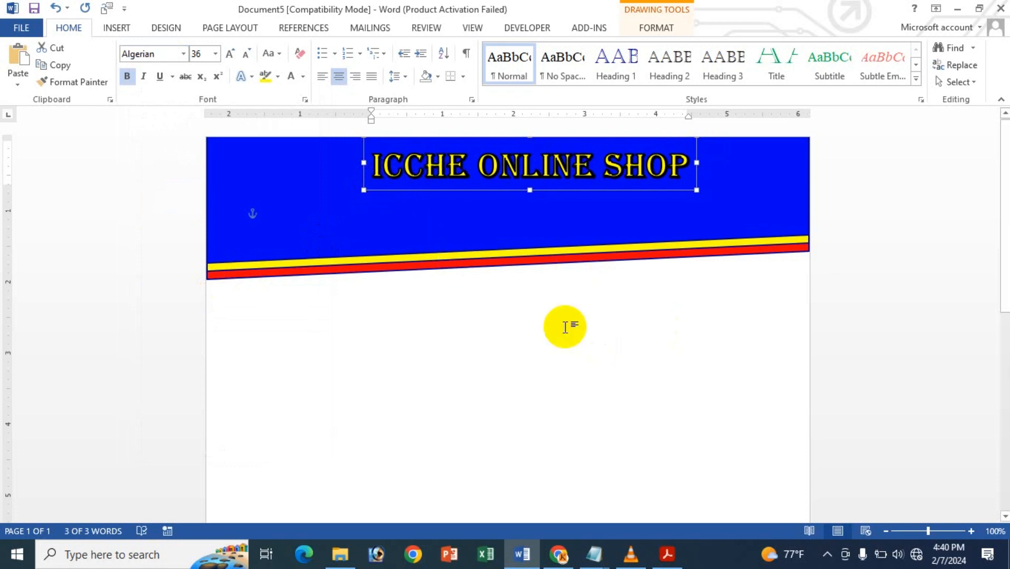
click(564, 328)
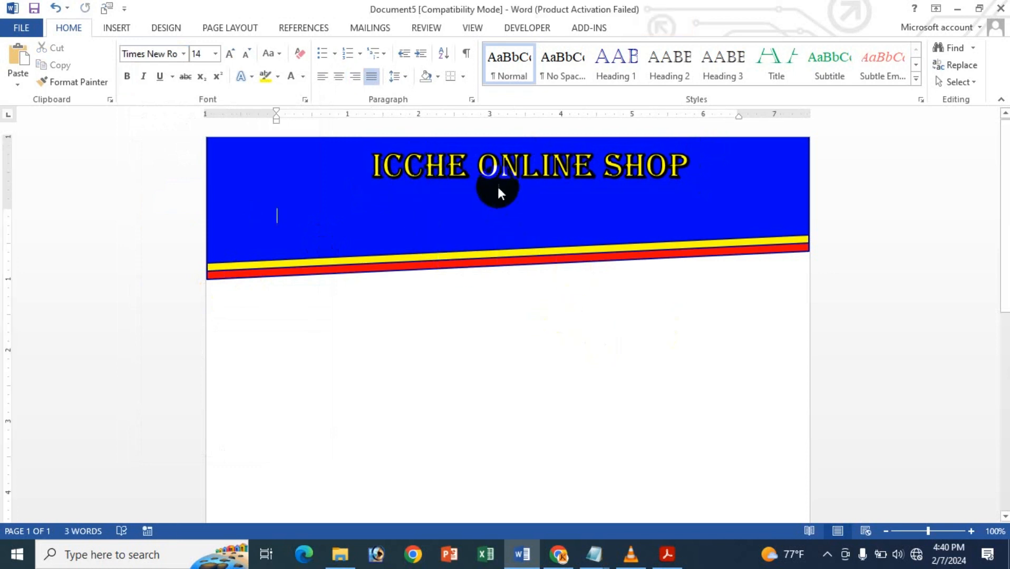
- Draw a text box about 4.87" wide and 0.48" high beneath the title and move it up directly below the lettering
click(126, 26)
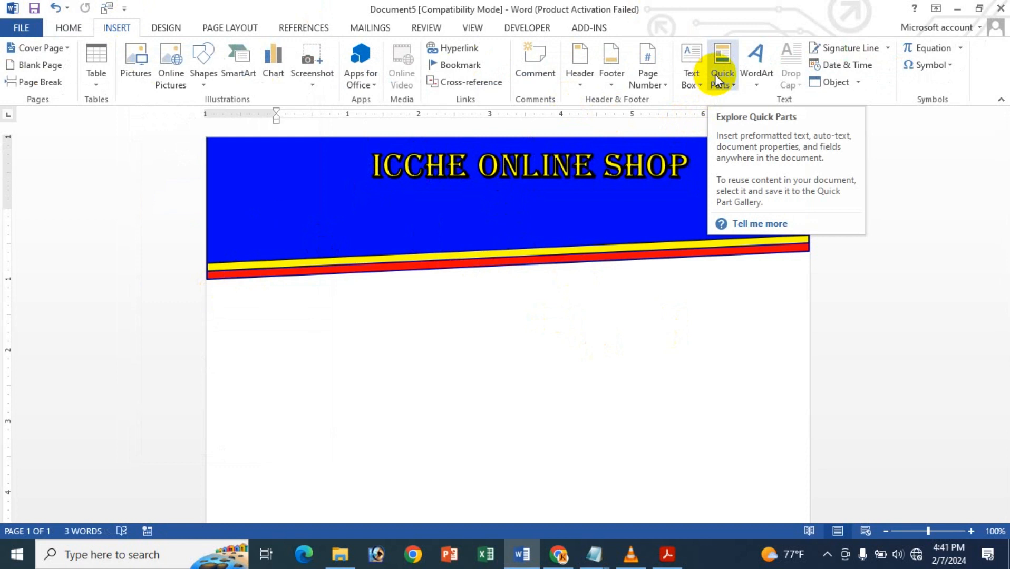
click(691, 79)
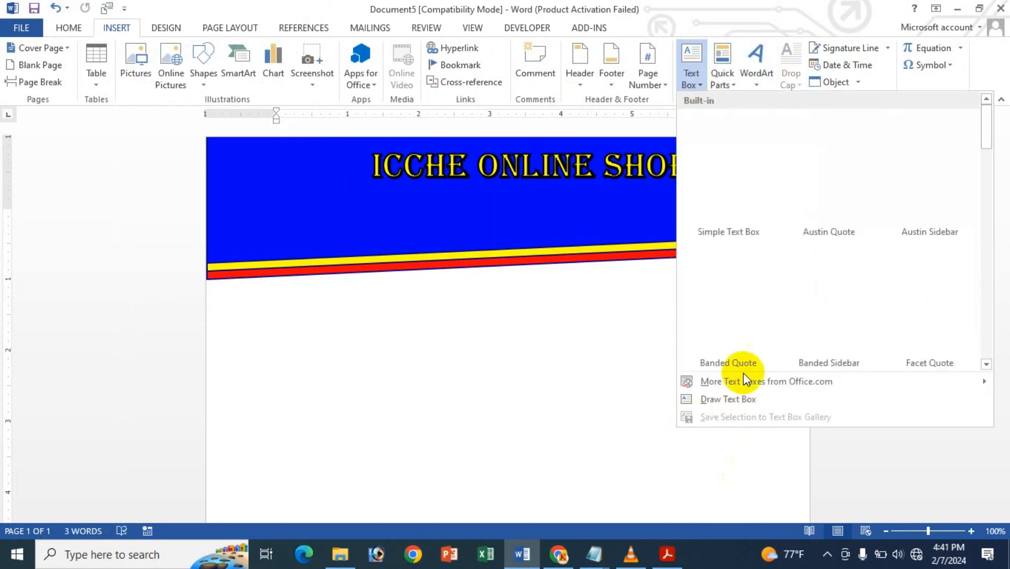
click(753, 402)
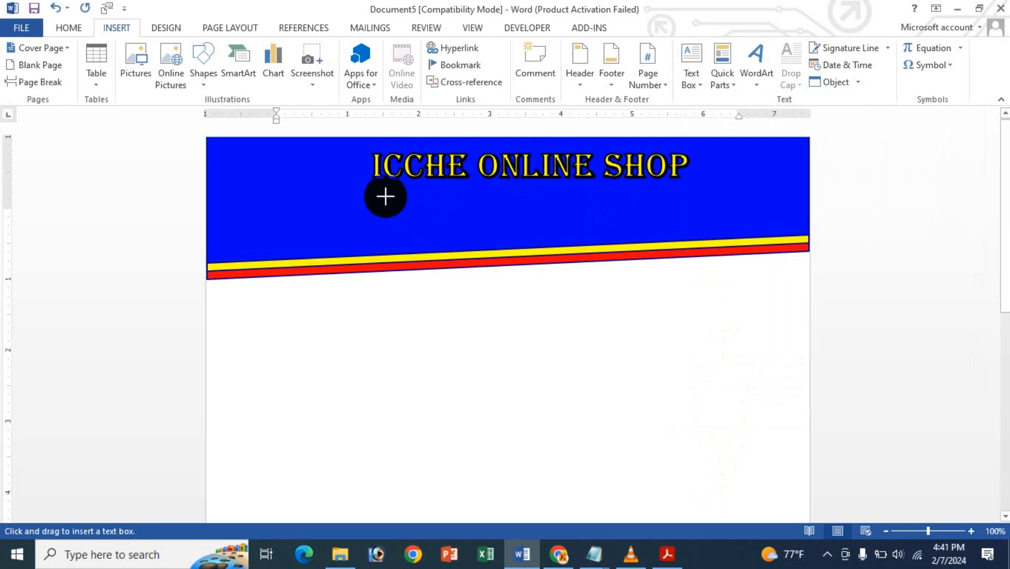
drag(359, 196, 705, 231)
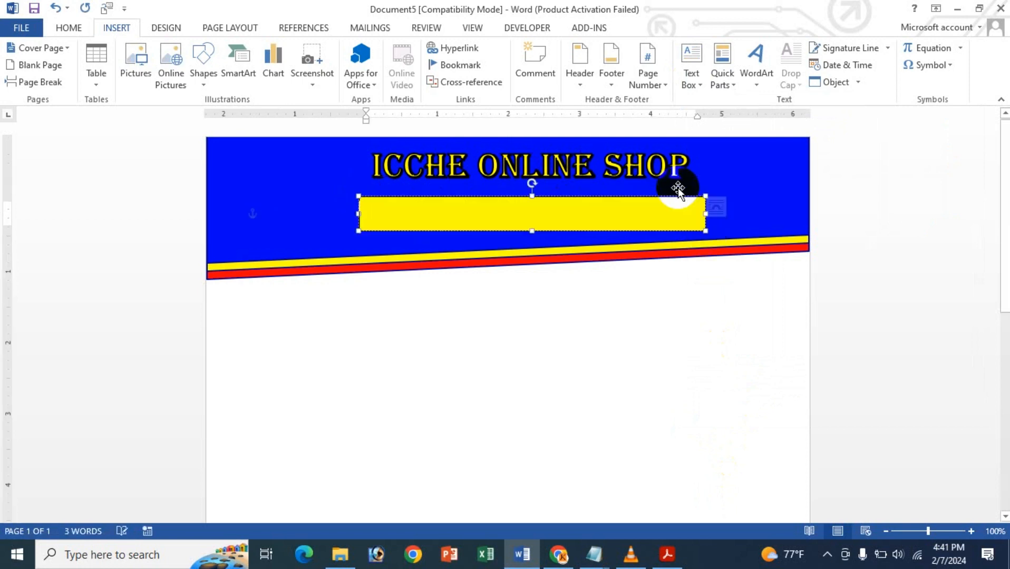
drag(675, 196, 676, 183)
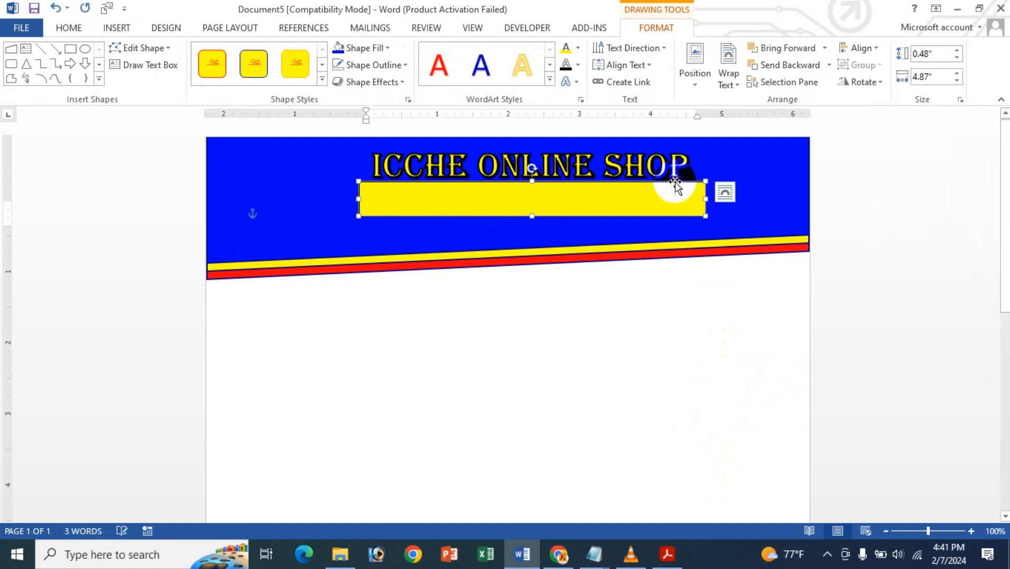
- Move the title a little higher, and nudge the yellow text box up slightly to follow it
click(611, 163)
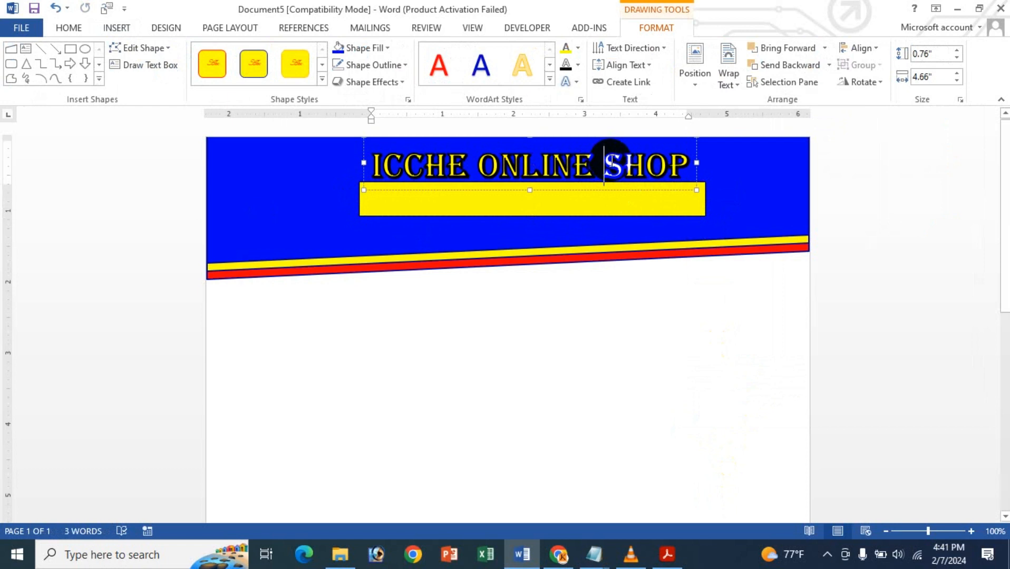
click(613, 189)
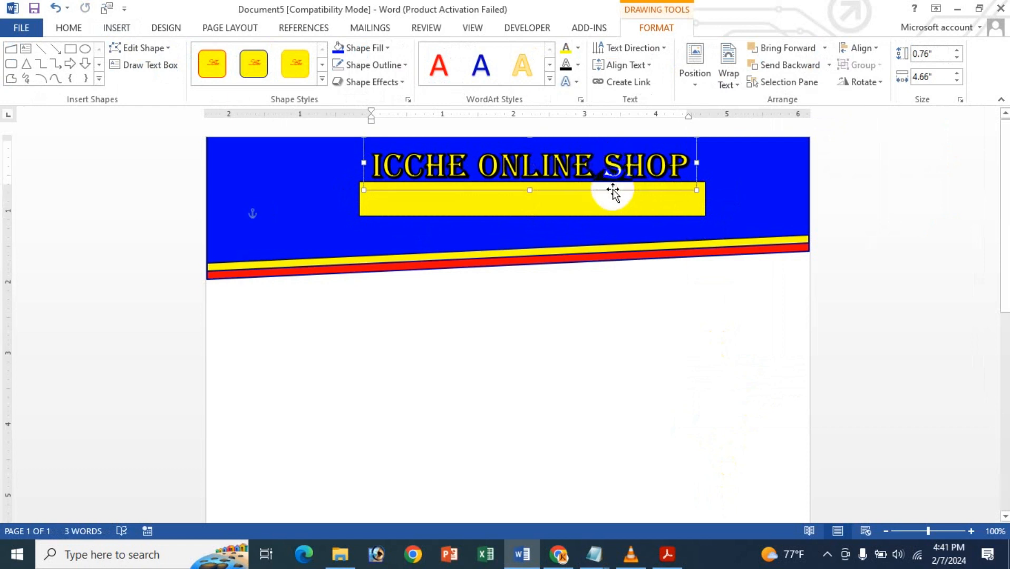
key(Up)
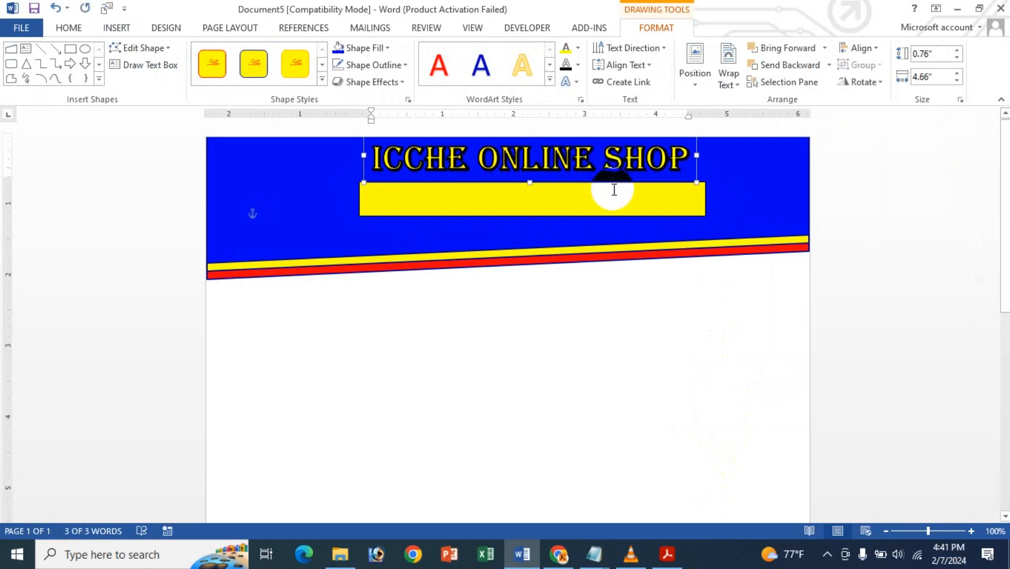
key(ctrl+Up)
click(612, 193)
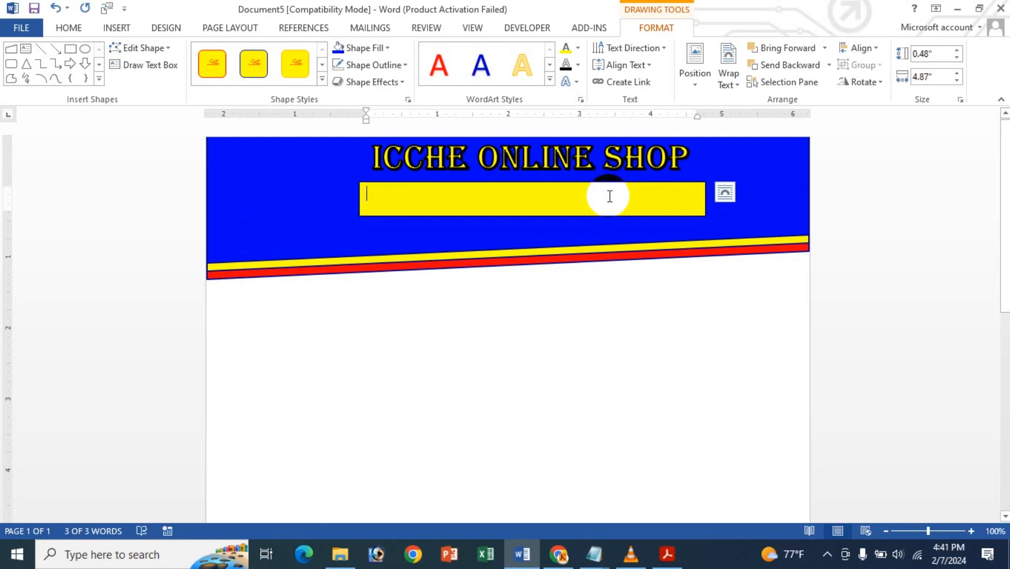
key(ctrl+Up)
key(ctrl+Up)
key(ctrl+Up)
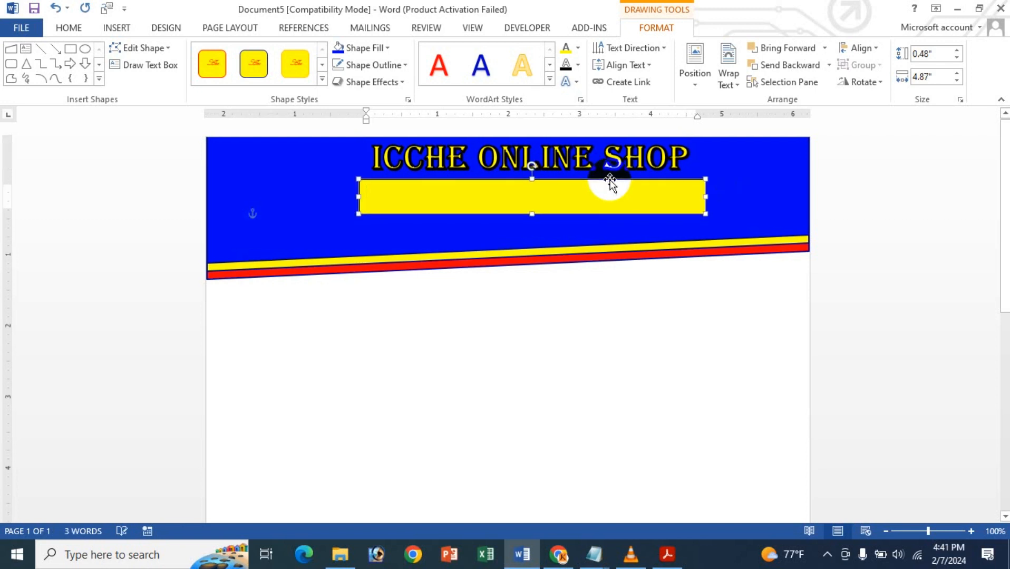
- Enter the shop's address, with area, city and country separated by commas, in the yellow text box
right_click(605, 189)
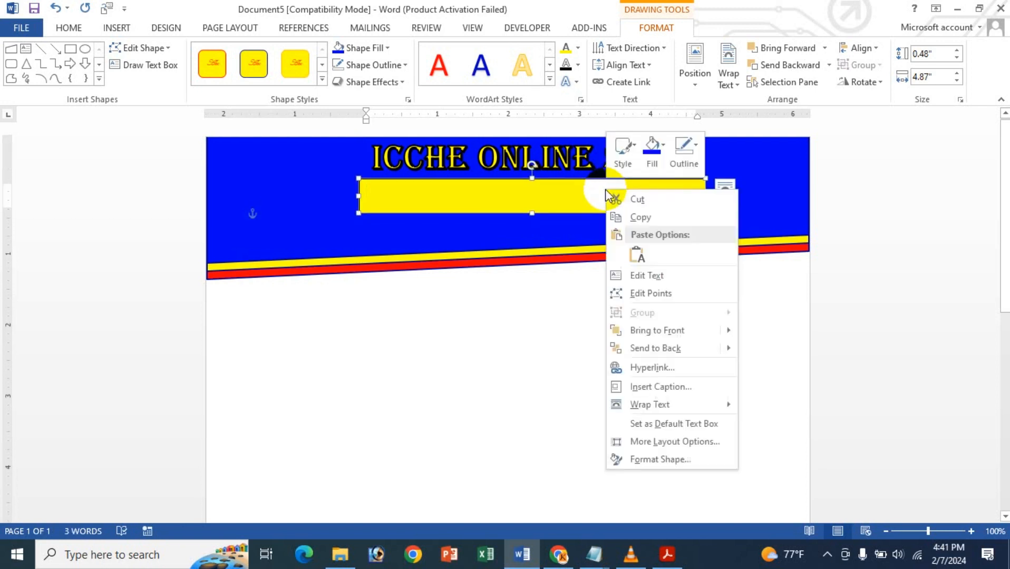
click(567, 195)
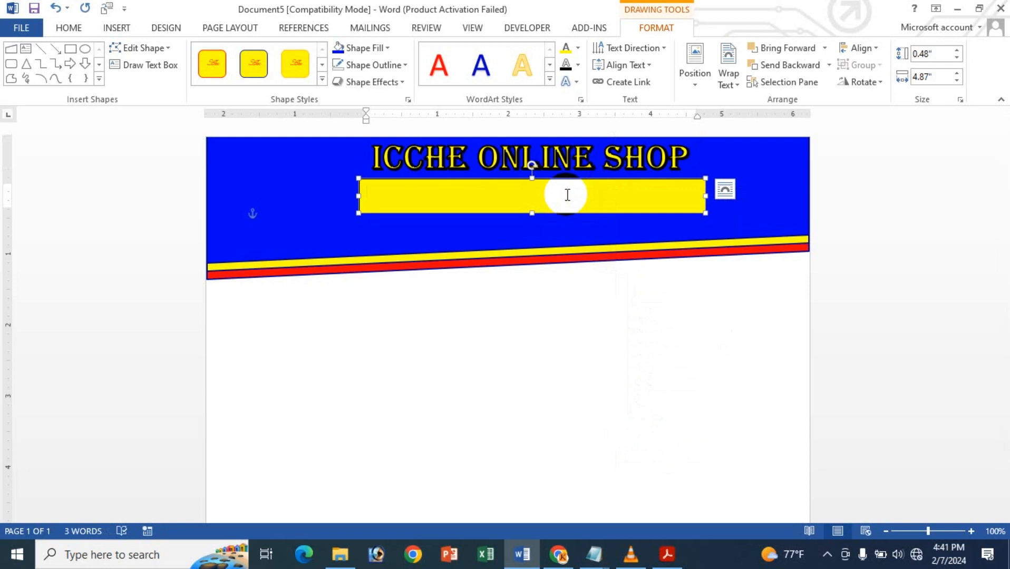
text(Mirpur,)
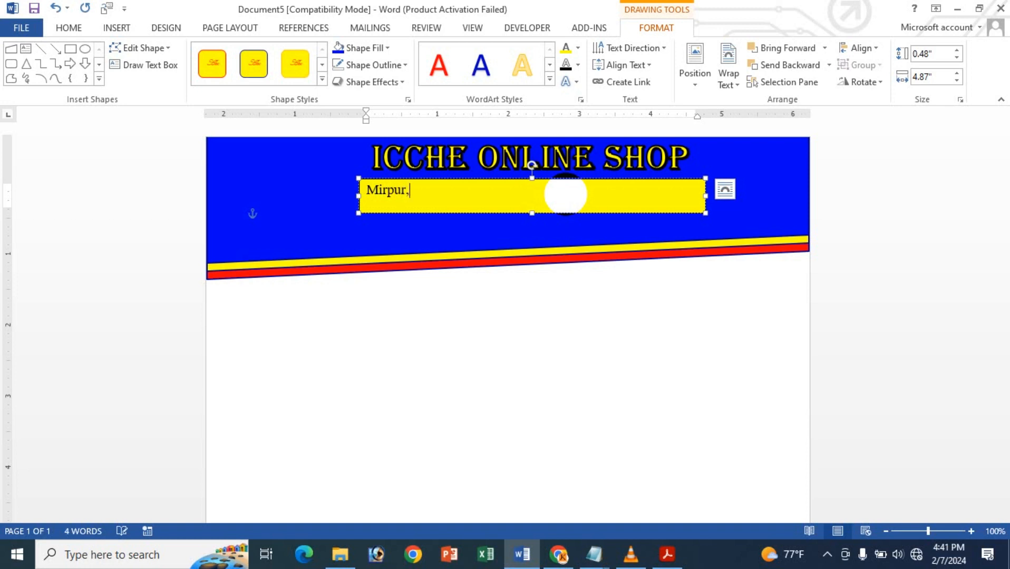
text(Dhaka,Bangladesh)
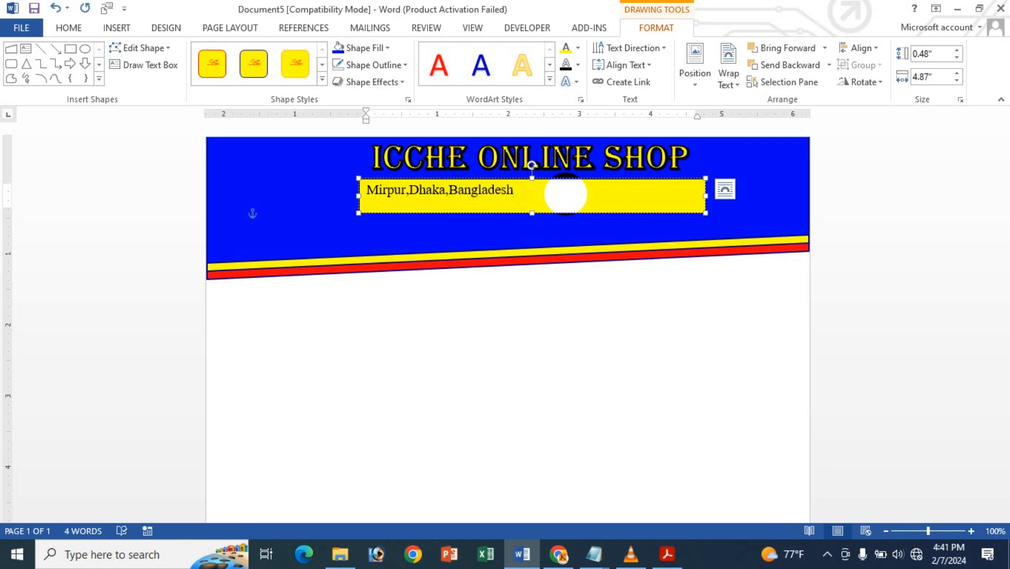
- Shrink the address text box to about 2.34" wide and 0.33" high so it fits its text
click(464, 186)
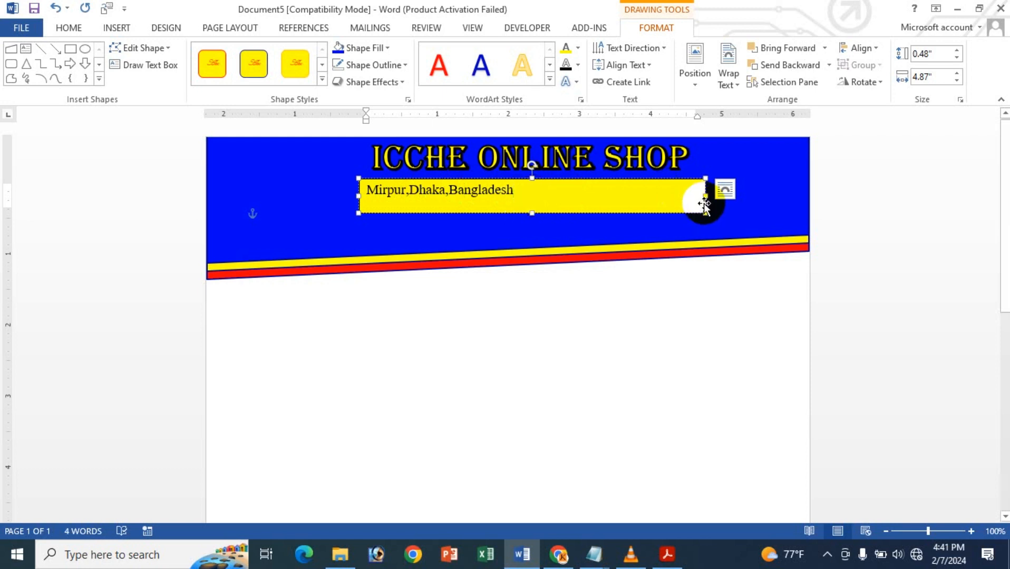
click(673, 198)
drag(706, 196, 526, 196)
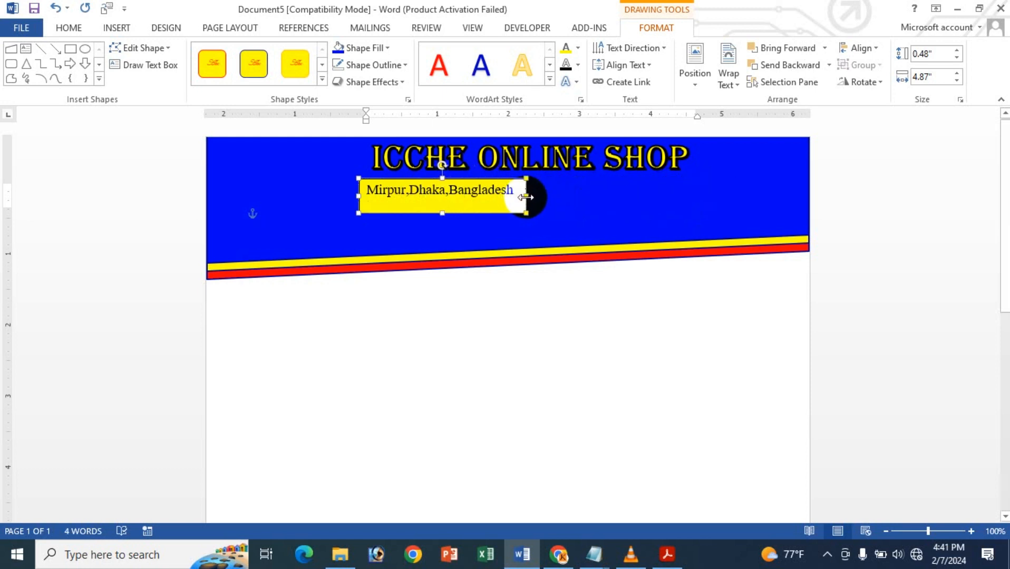
drag(442, 213, 439, 204)
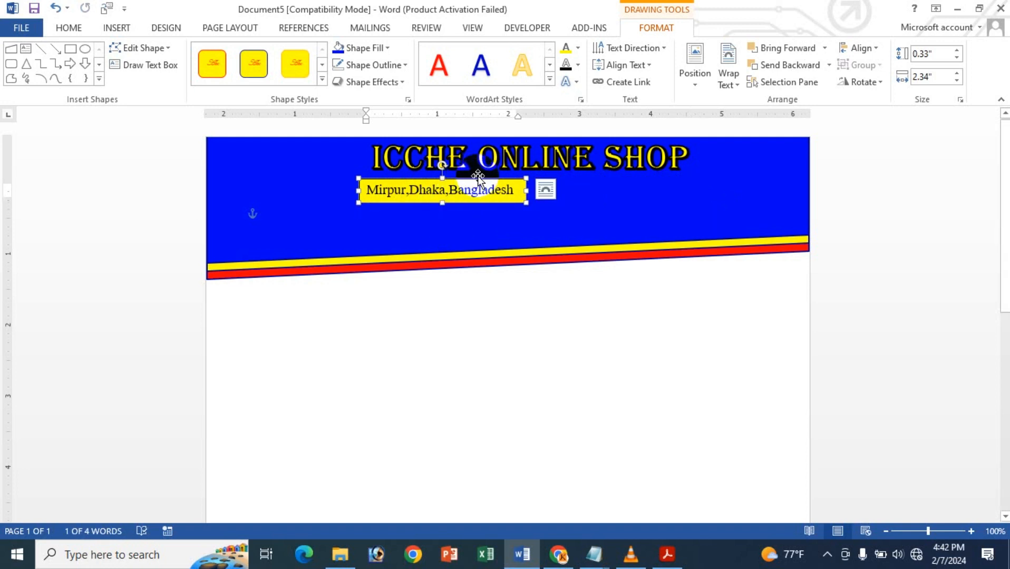
- Move the yellow address text box right until it sits roughly centred beneath the title
key(Right)
key(Right)
key(Right)
key(Right)
key(Right)
key(Right)
key(Right)
key(Right)
key(Right)
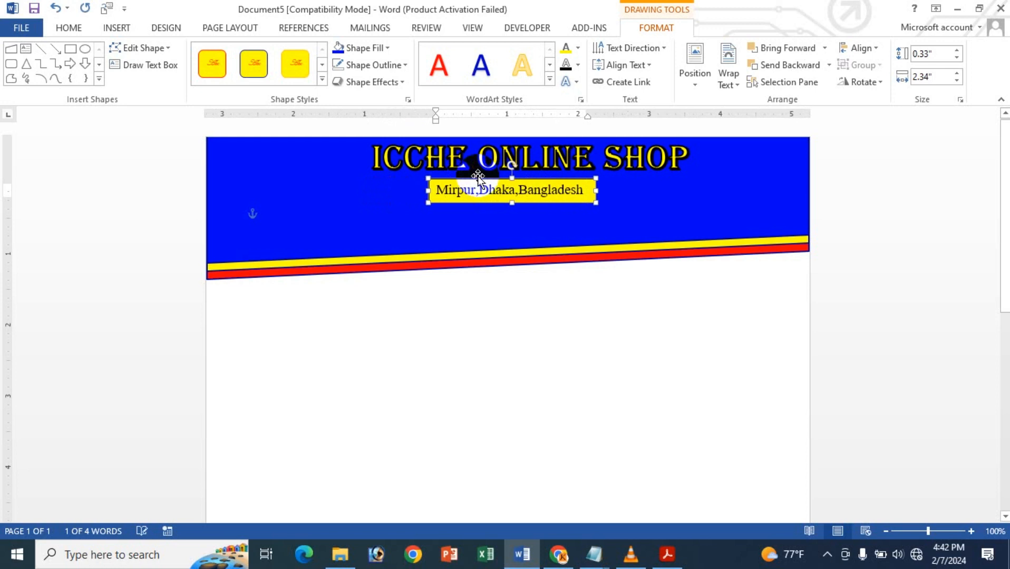
key(Right)
key(Right)
key(Right)
key(Right)
key(Right)
key(Right)
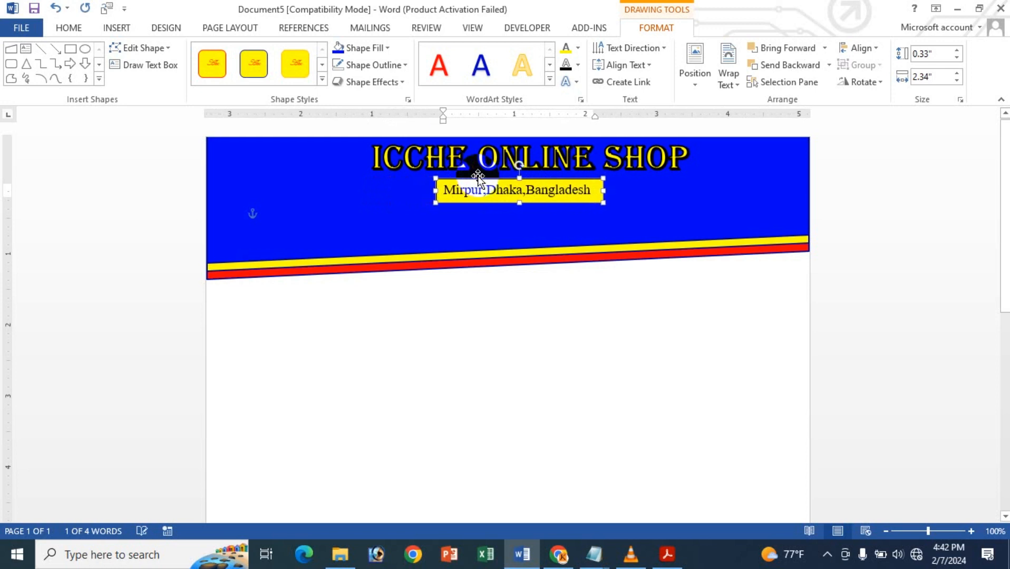
- Make the address text bold and widen its text box to about 2.45" so the whole line fits
click(500, 195)
click(73, 29)
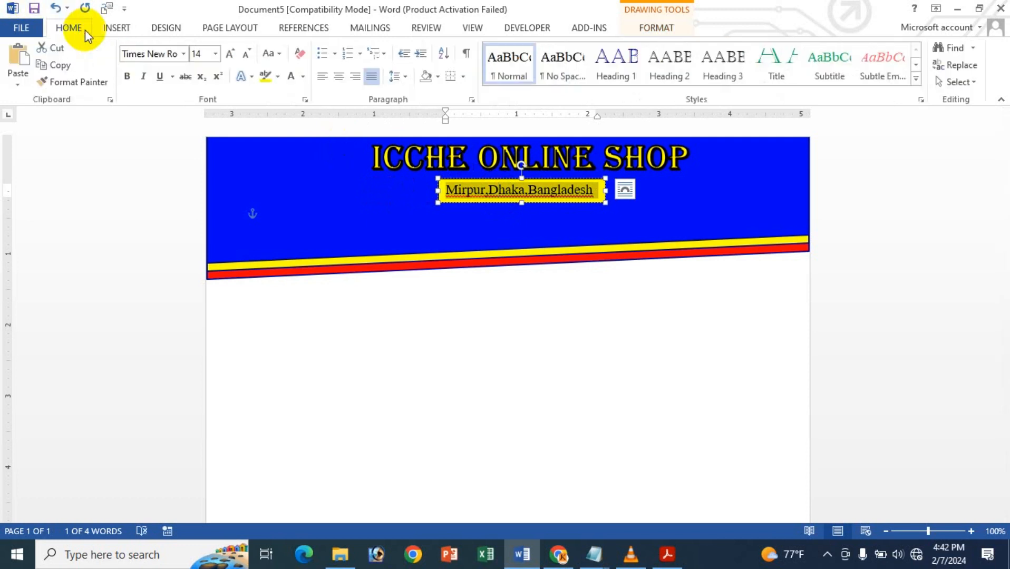
click(127, 76)
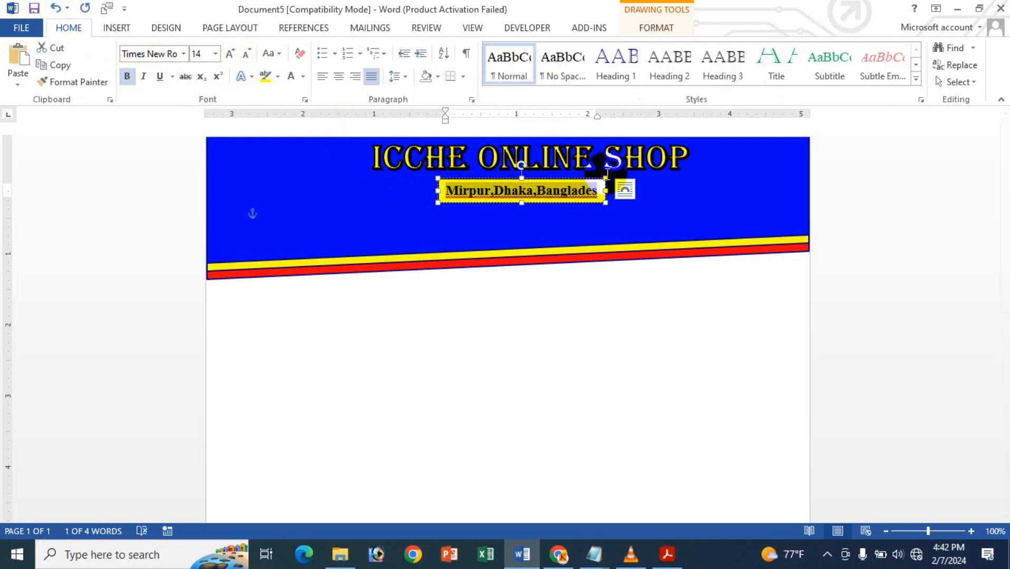
drag(605, 191, 614, 192)
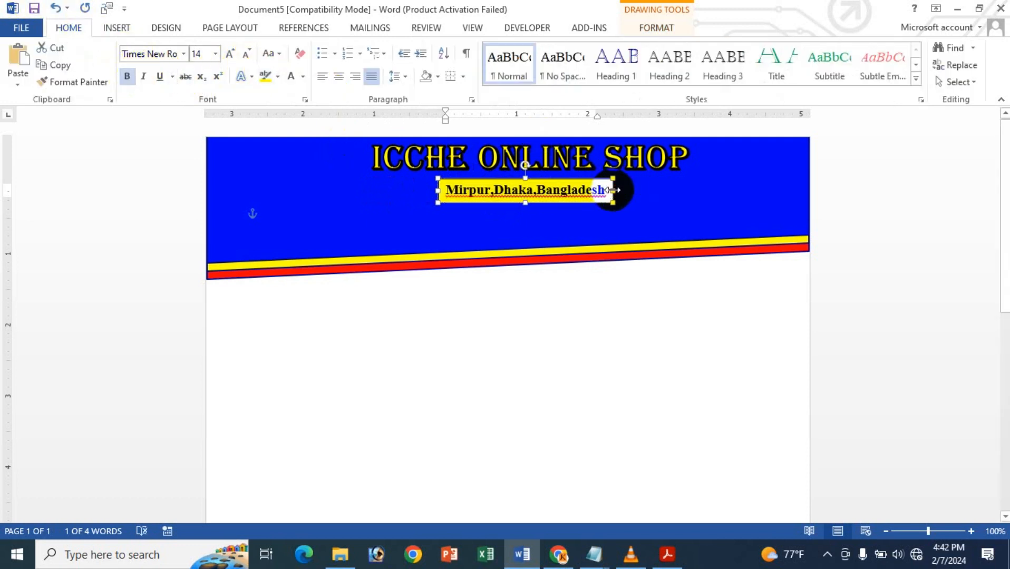
click(609, 191)
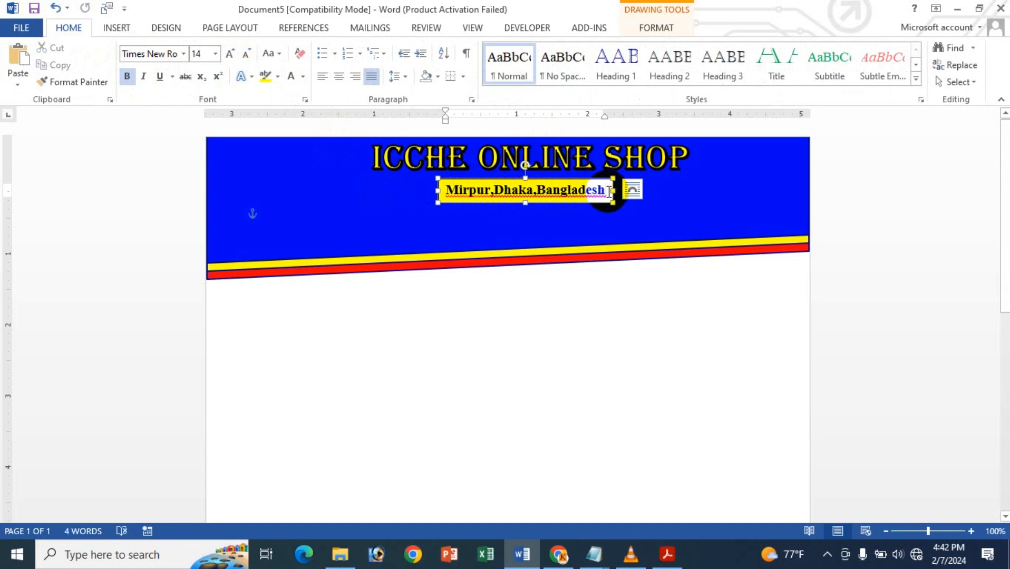
- Change the font colour of the whole address line to white
drag(609, 190, 430, 201)
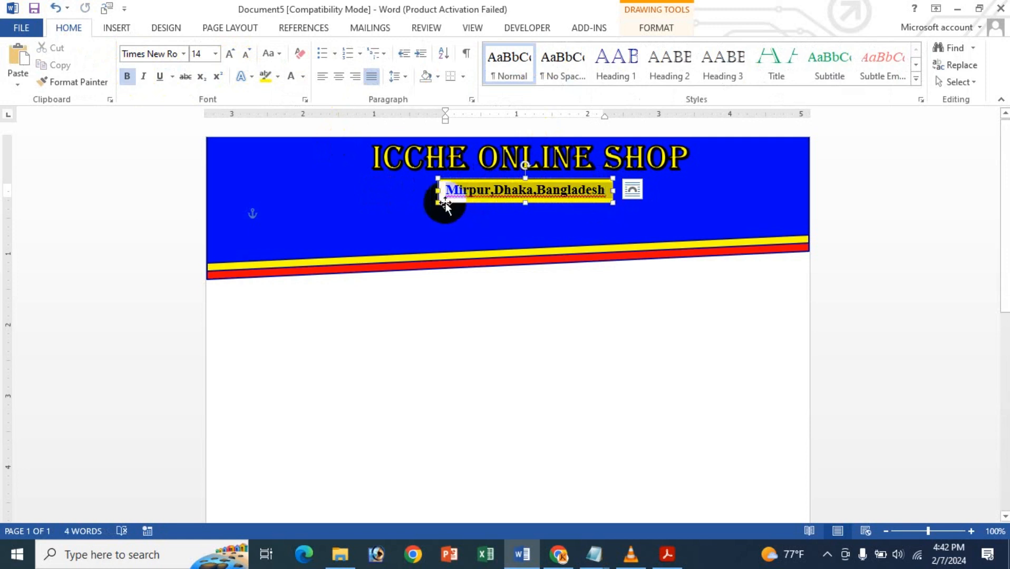
click(292, 76)
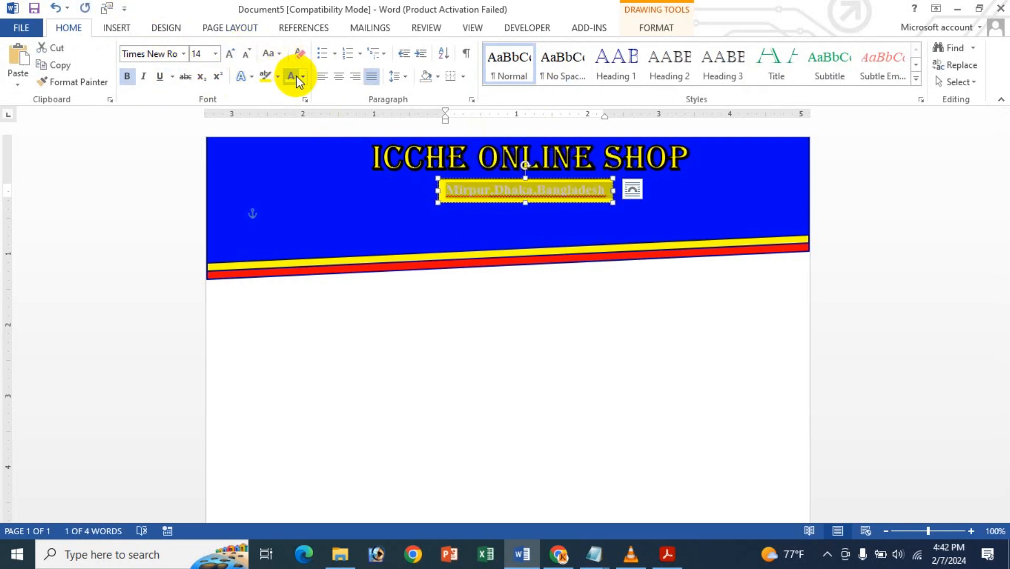
click(559, 179)
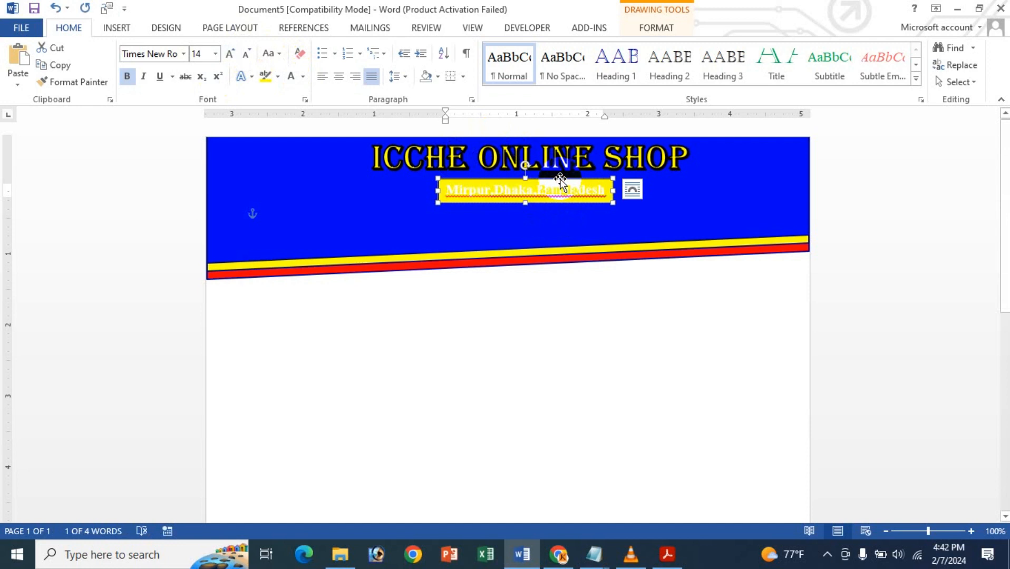
click(303, 76)
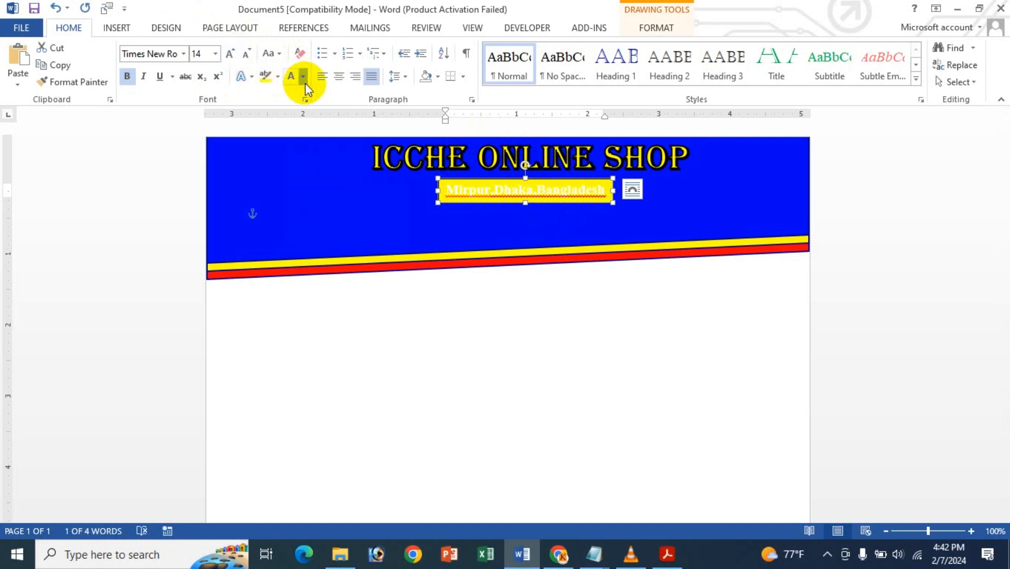
- Remove both the outline and the fill from the address text box
click(654, 28)
click(370, 67)
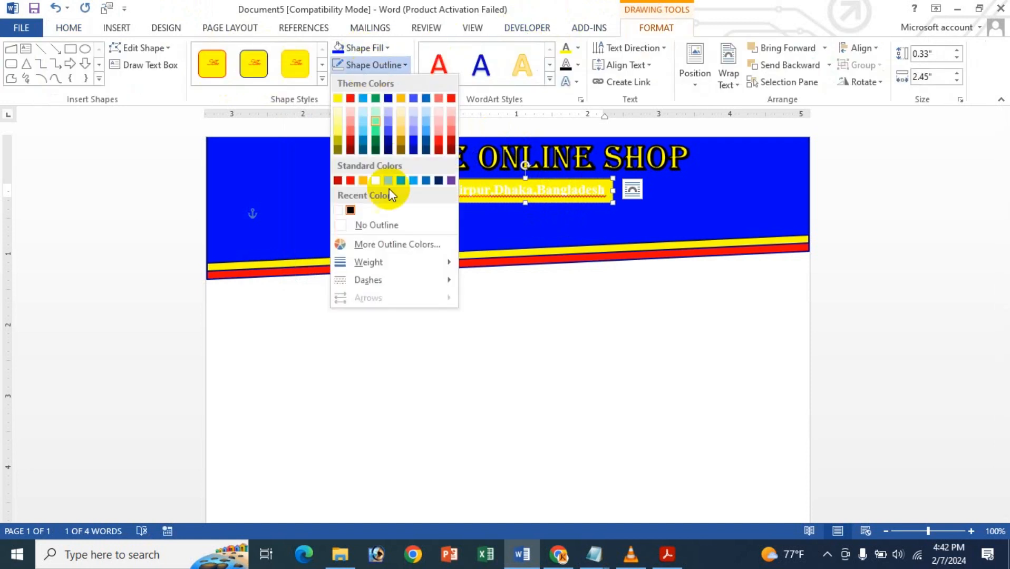
mouse_move(379, 263)
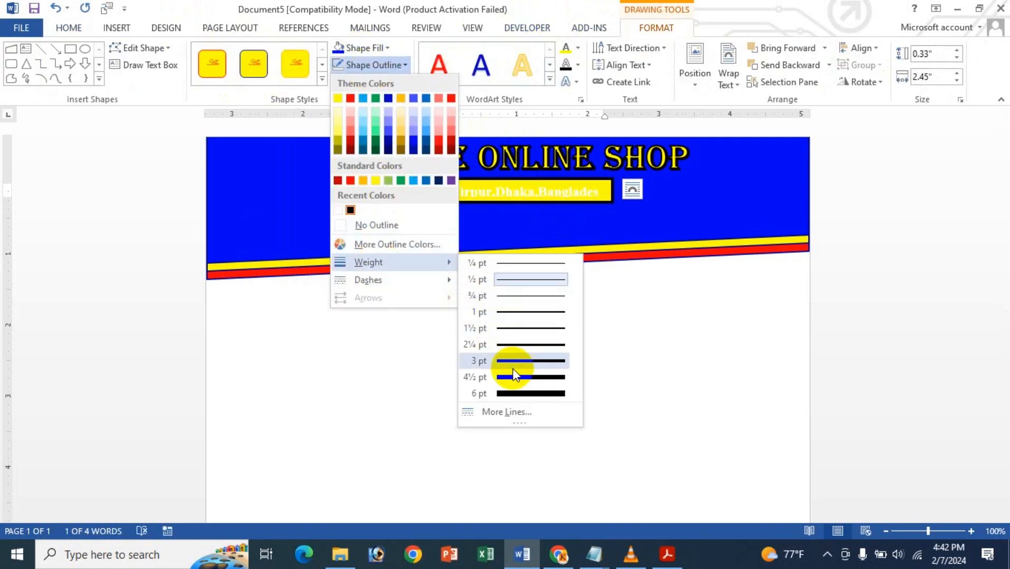
click(380, 220)
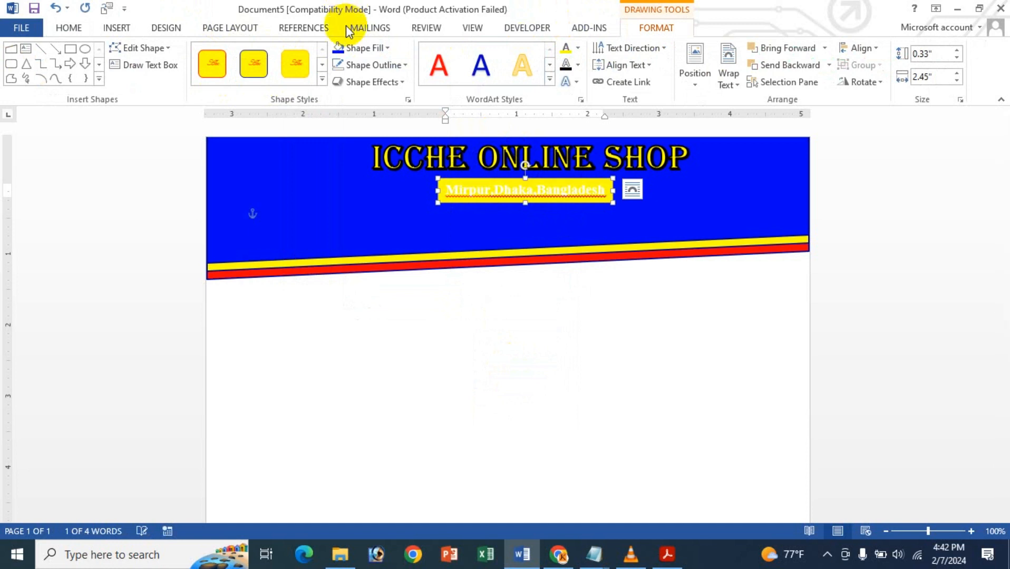
click(358, 47)
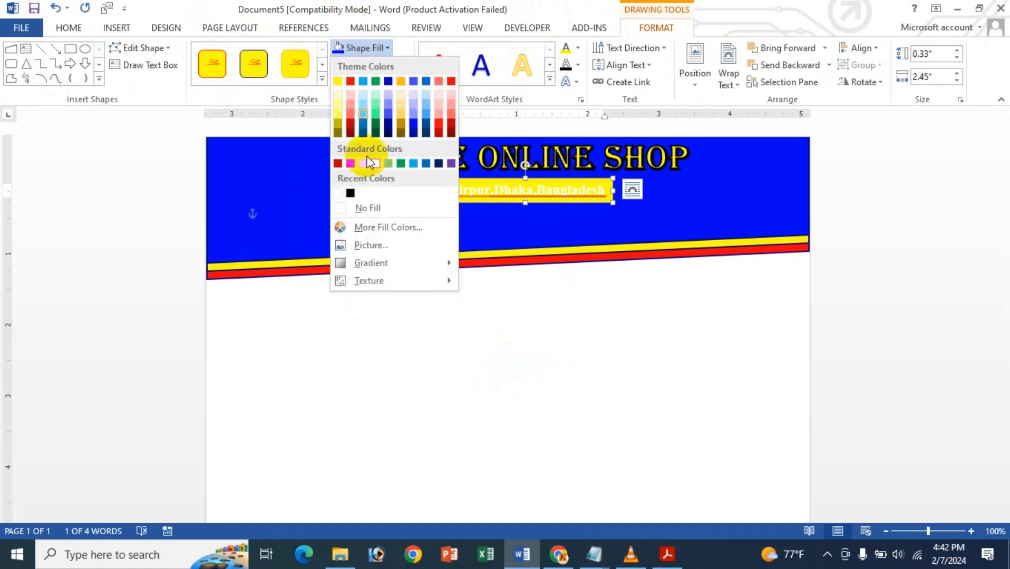
click(348, 208)
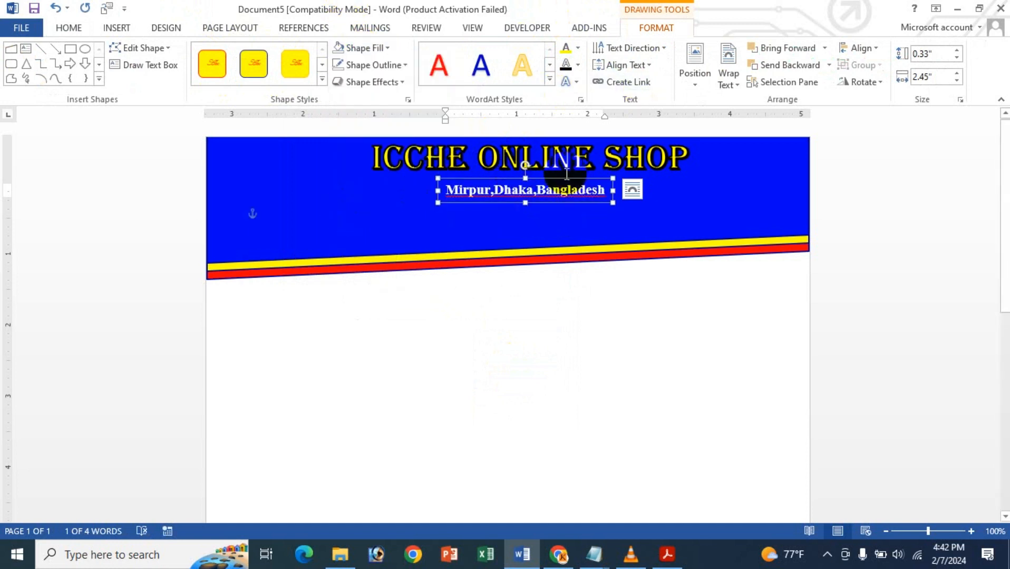
- Nudge the address text box slightly left and up towards the title, and place a copy of it just below
key(ctrl+Left)
key(ctrl+Left)
key(ctrl+Left)
key(ctrl+Up)
key(ctrl+Up)
key(ctrl+Up)
key(ctrl+Up)
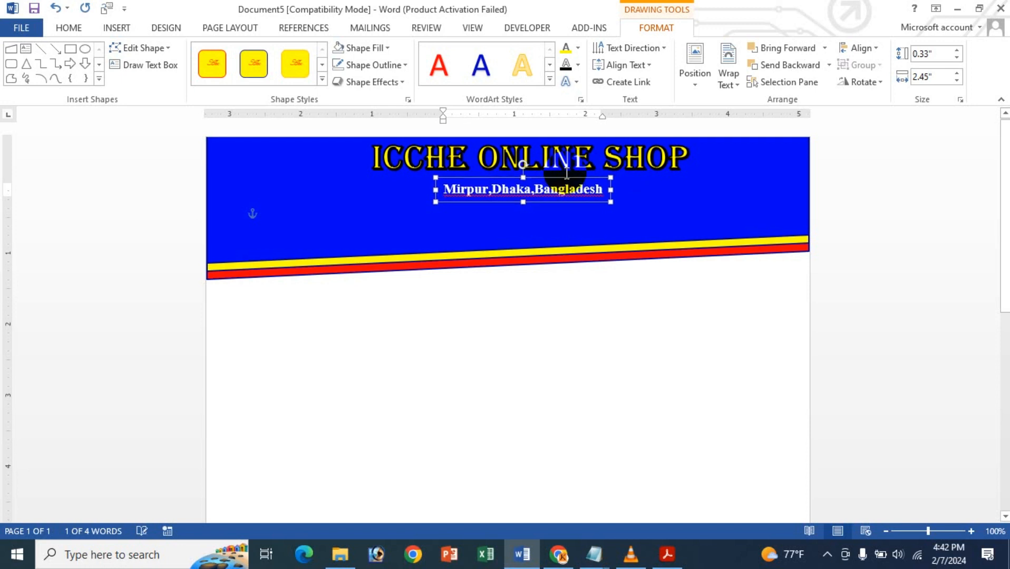
key(ctrl+Up)
key(ctrl+Up)
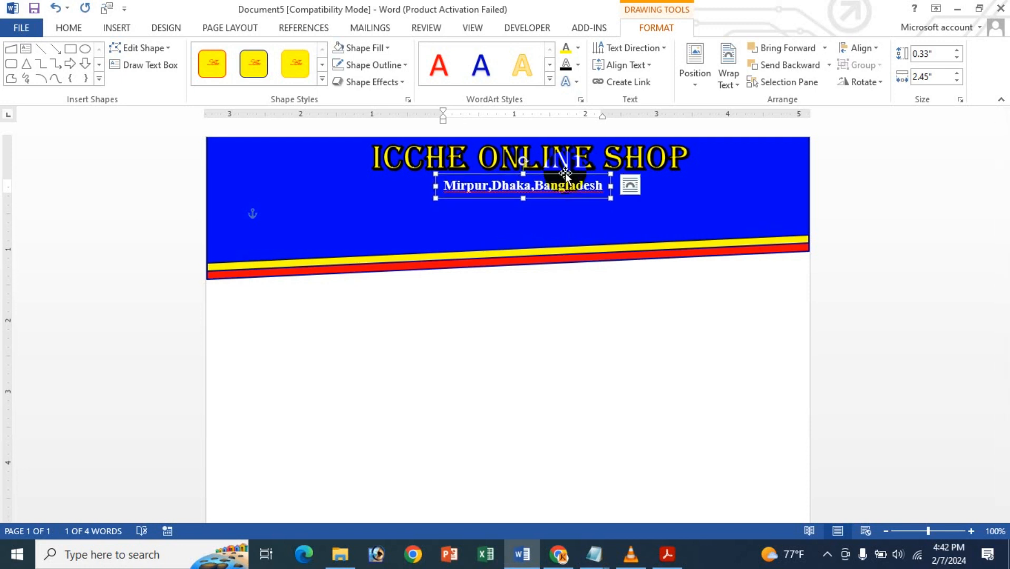
drag(566, 172, 561, 198)
- Move the "Icche Online Shop" title slightly down from the top edge of the blue header
click(572, 161)
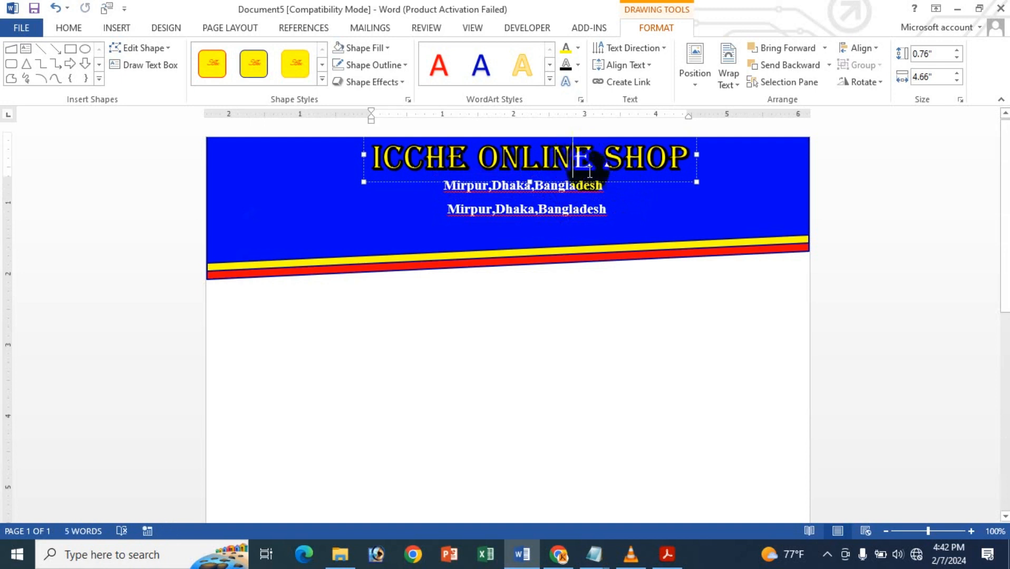
click(604, 181)
key(Down)
key(Down)
key(Down)
key(Down)
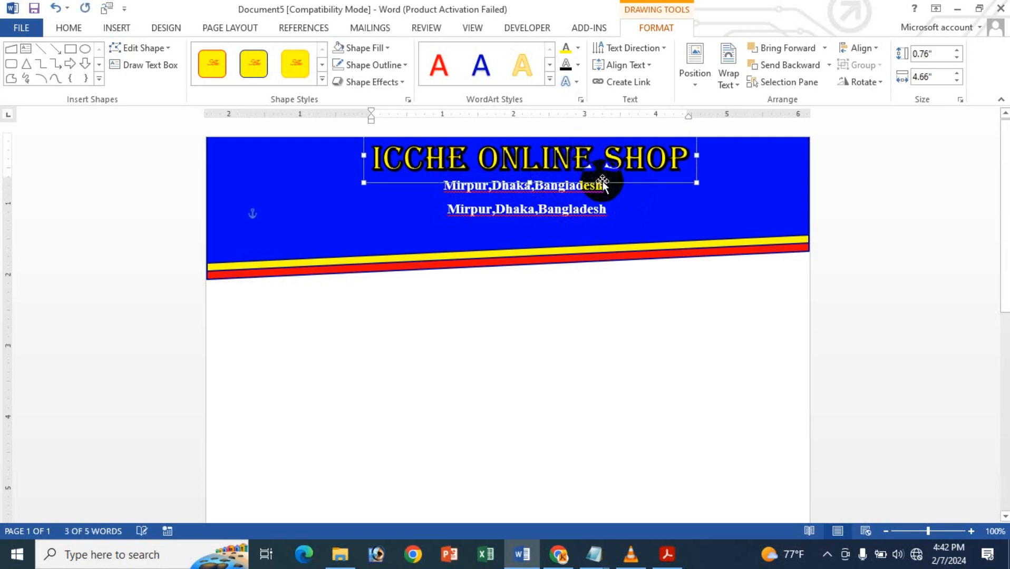
key(Down)
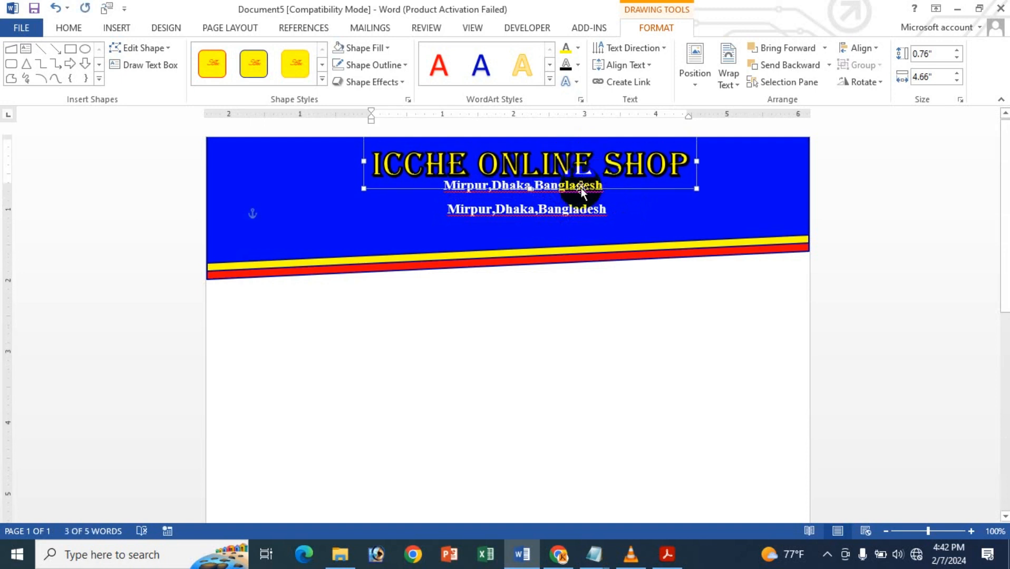
- Move the upper address text box down until it sits just clear of the title lettering
click(582, 185)
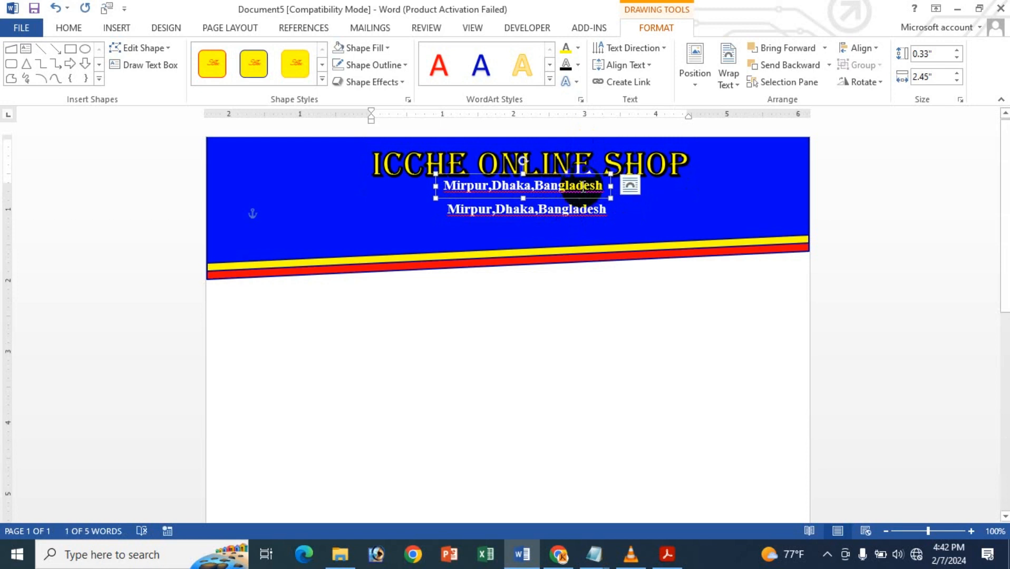
key(Down)
key(Down)
key(Down)
key(Down)
key(Down)
key(Down)
key(Down)
key(Down)
key(Down)
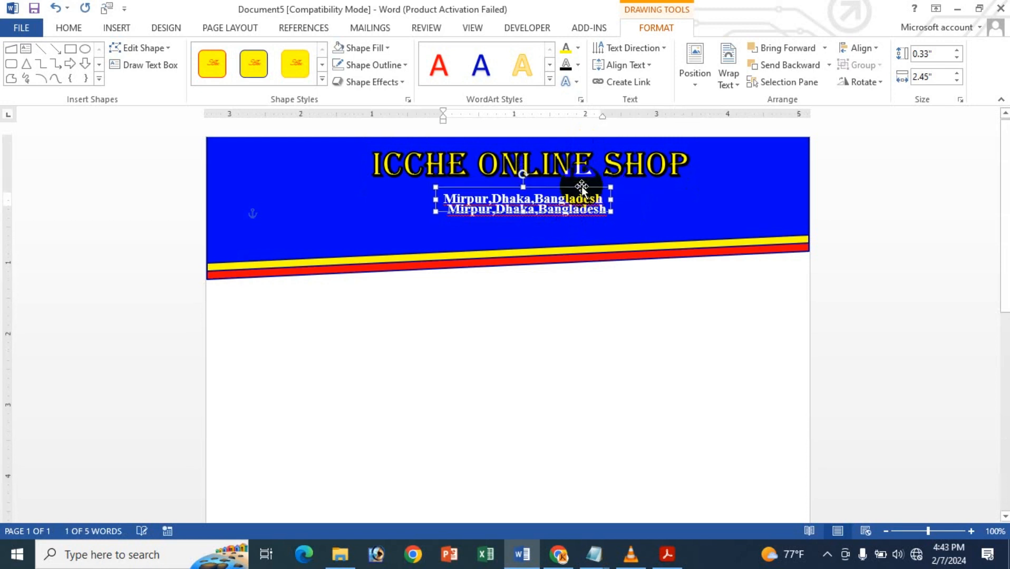
key(Up)
key(Up)
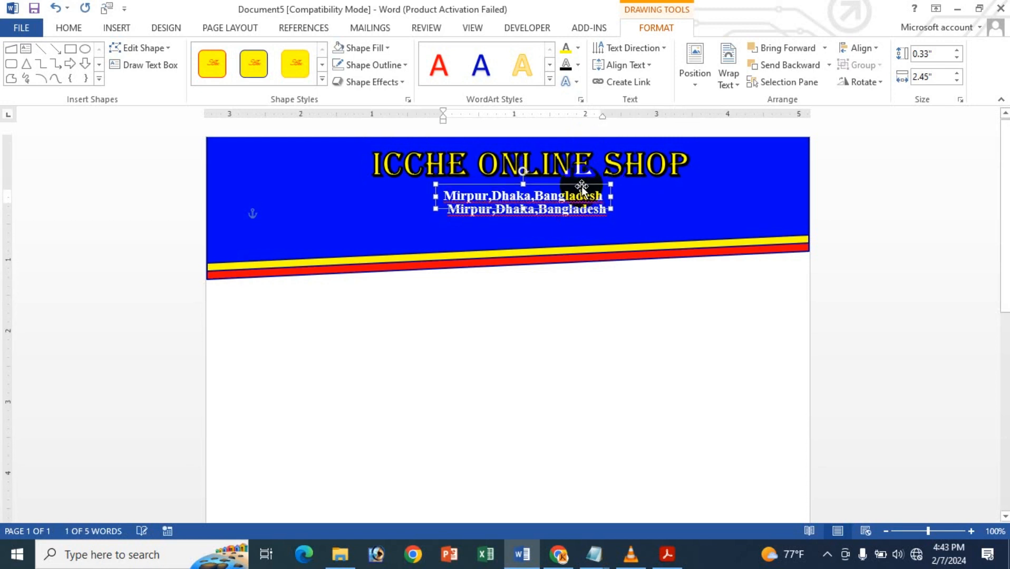
key(Up)
key(Up)
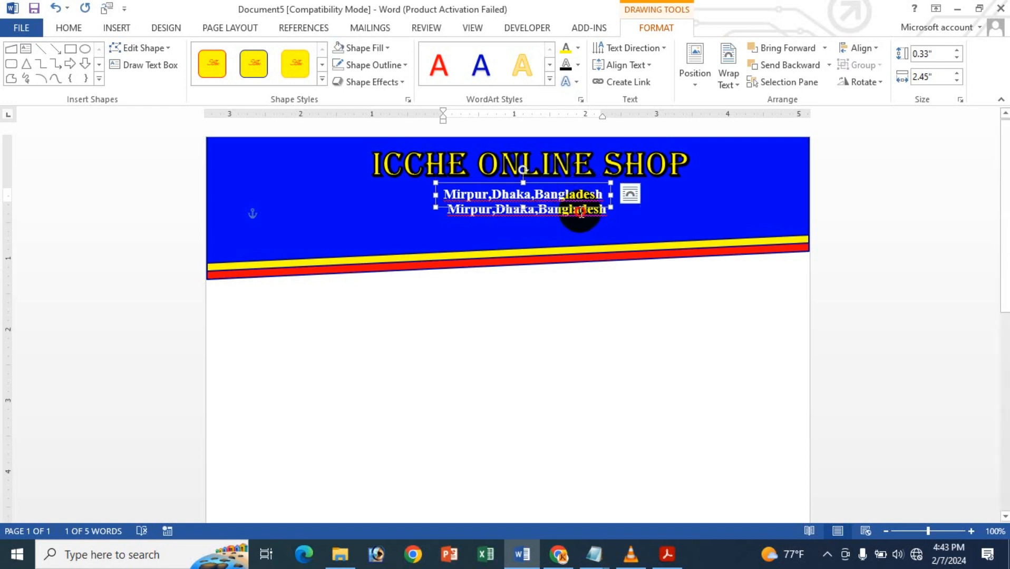
- Move the duplicated address text box down and slightly left so it lines up as a separate line under the first
click(581, 212)
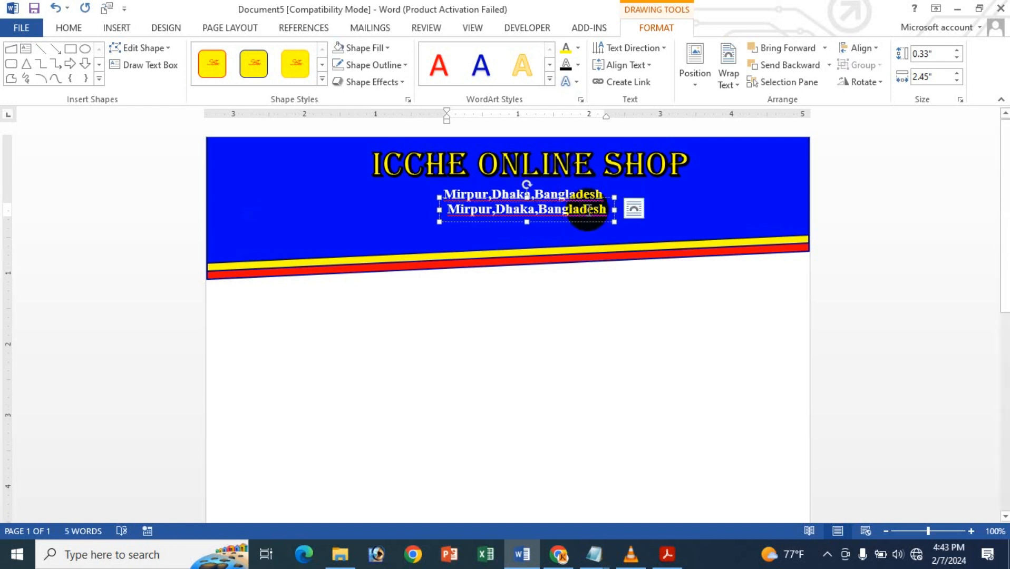
key(Escape)
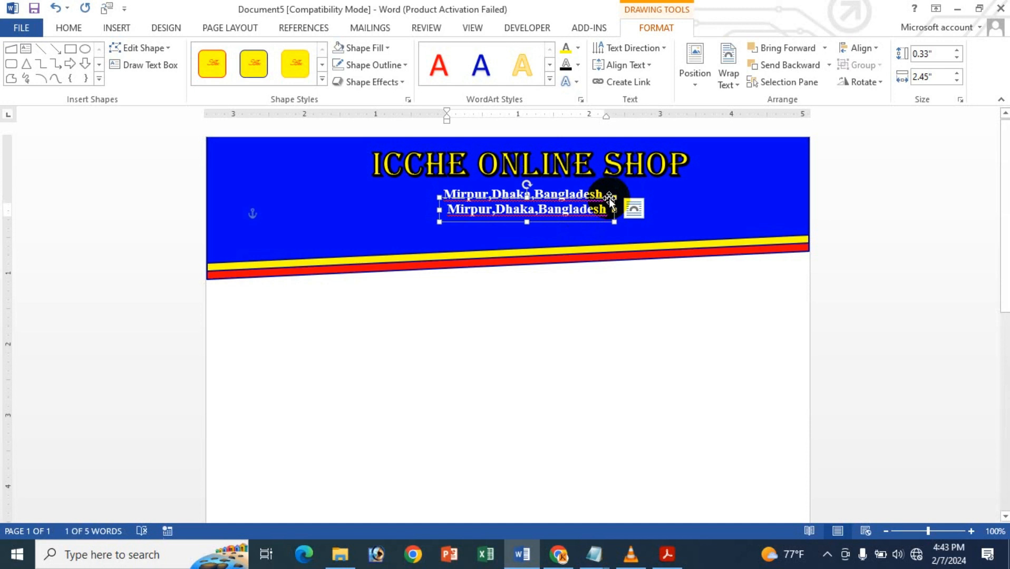
key(Down)
key(Down)
key(Left)
key(Left)
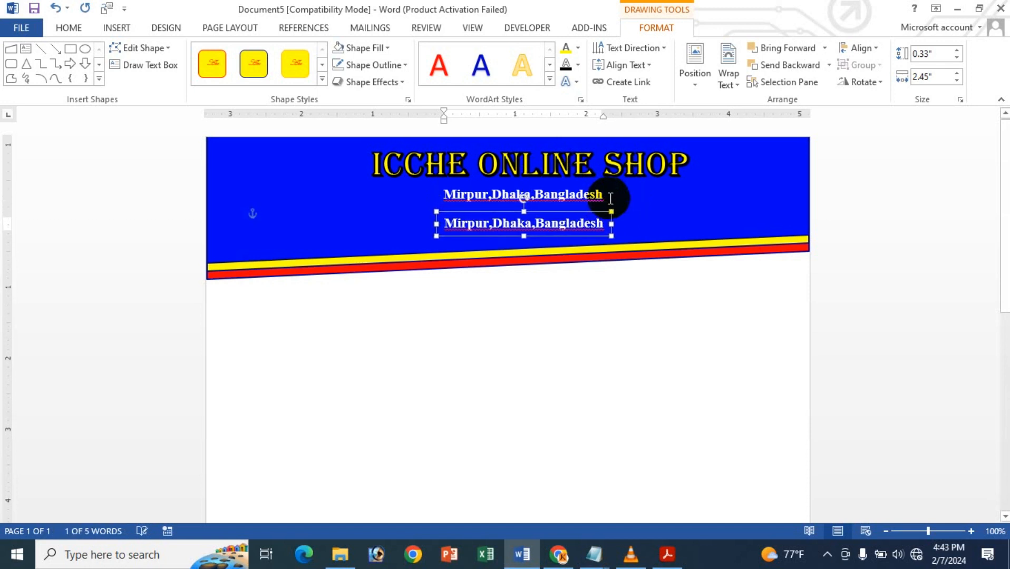
key(Up)
key(Up)
key(Up)
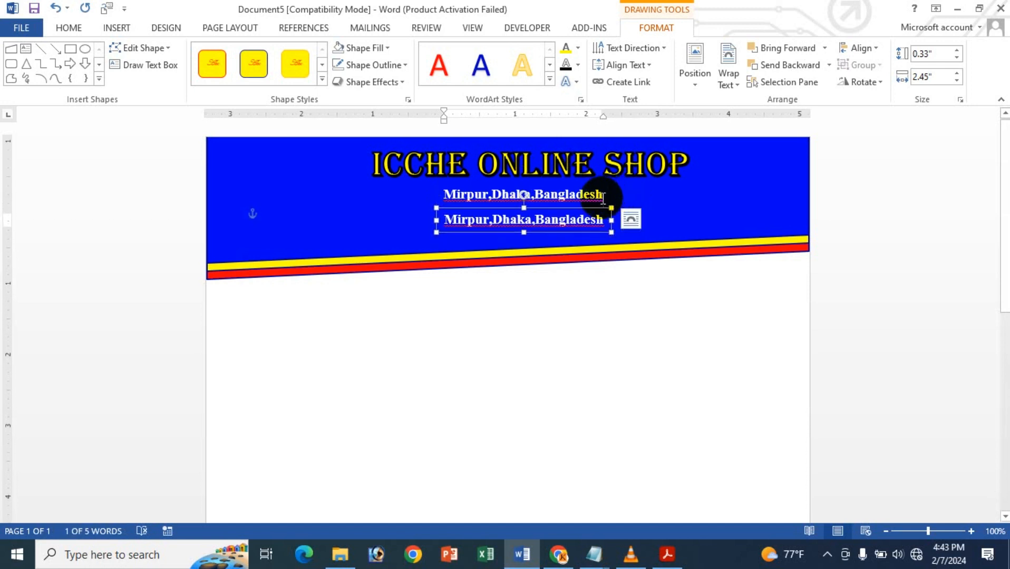
- Replace the duplicated address text with "Cell #" followed by the shop's phone number
triple_click(585, 220)
key(BackSpace)
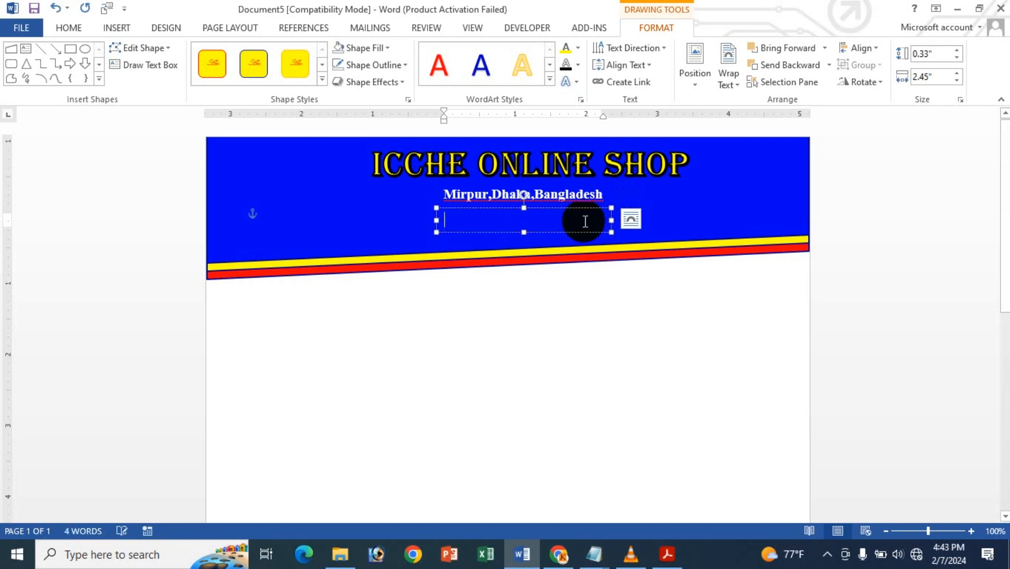
text(Cle)
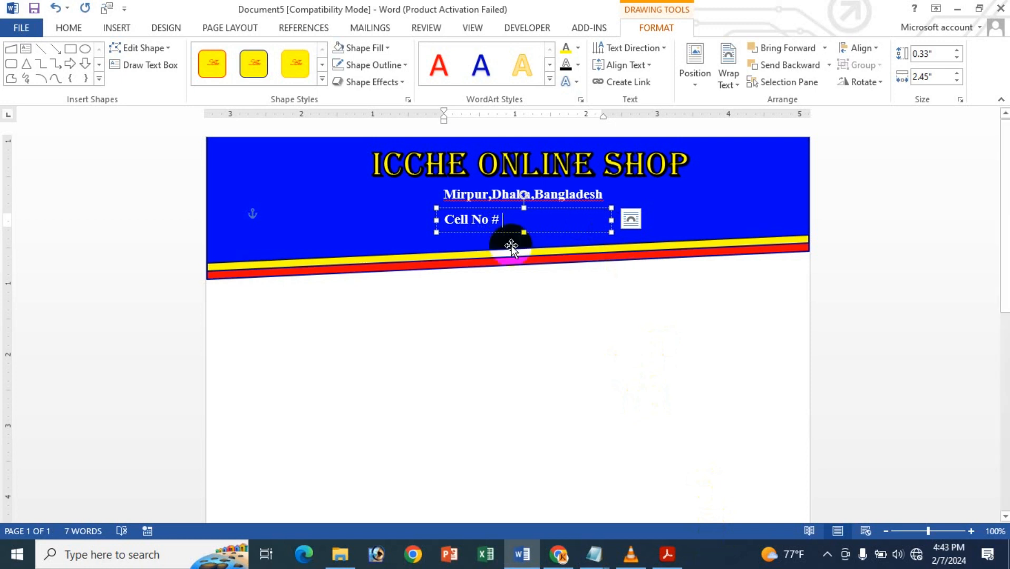
double_click(479, 220)
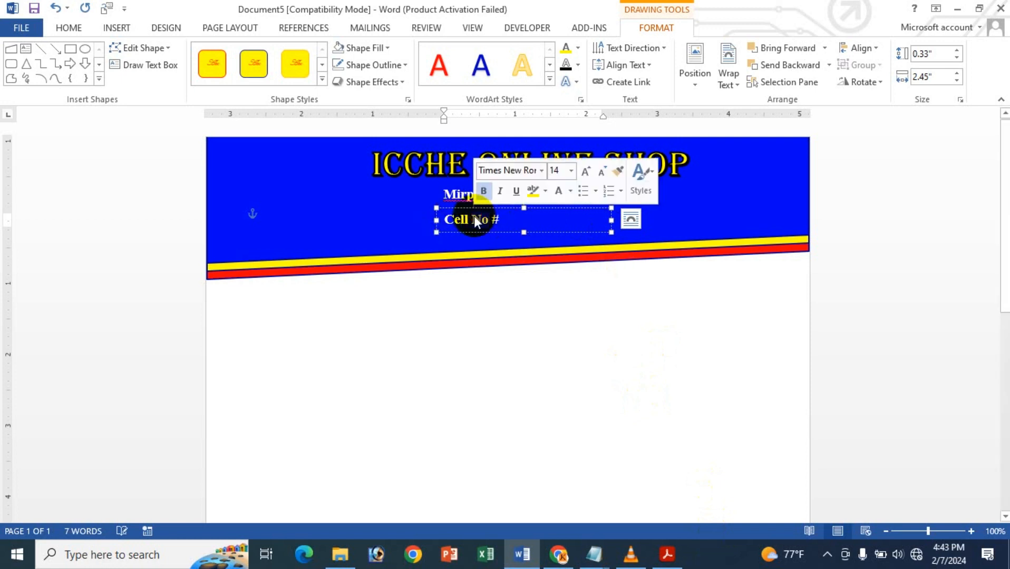
key(Delete)
click(506, 211)
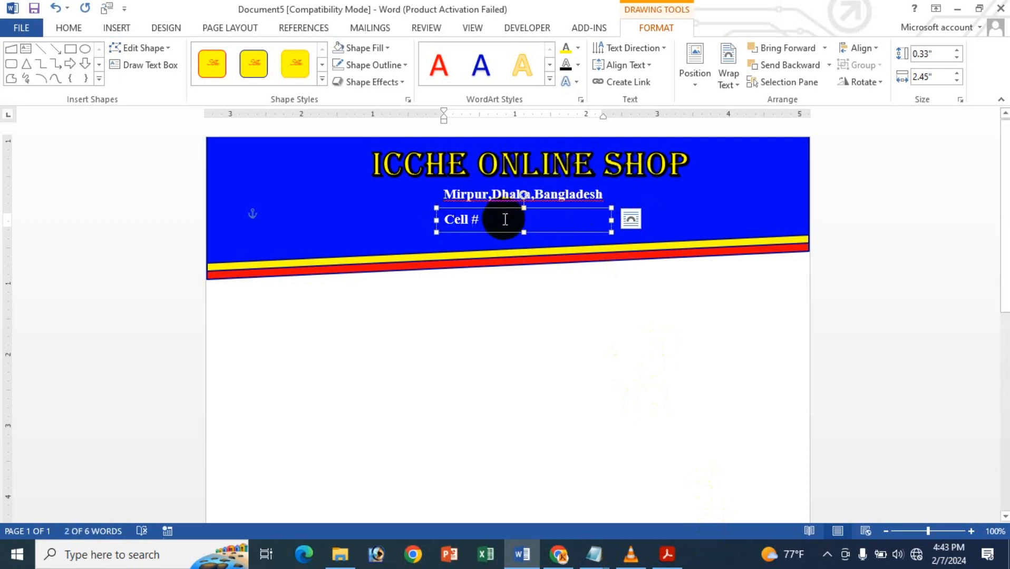
click(507, 223)
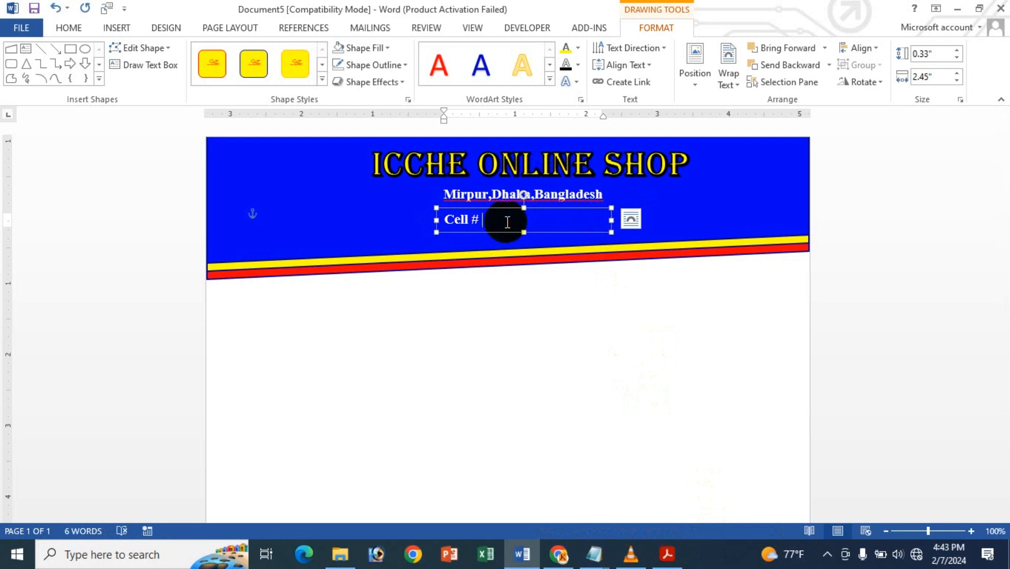
- Narrow the phone number text box to about 1.83" wide, shift it under the address line's middle and set its text alignment to Middle
click(611, 219)
mouse_move(584, 217)
mouse_down()
mouse_move(560, 218)
mouse_move(574, 207)
mouse_up()
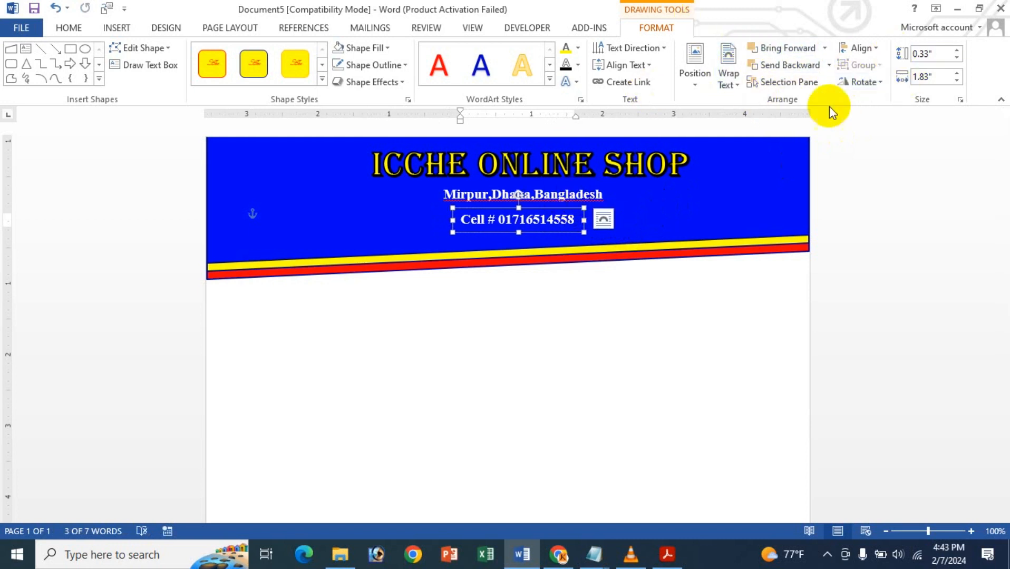
click(625, 65)
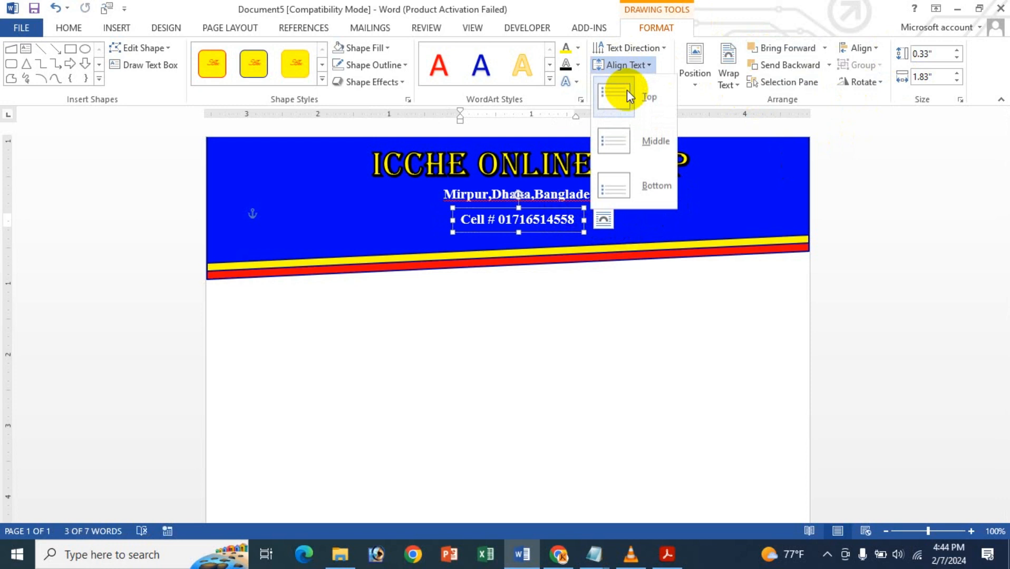
click(641, 140)
click(68, 28)
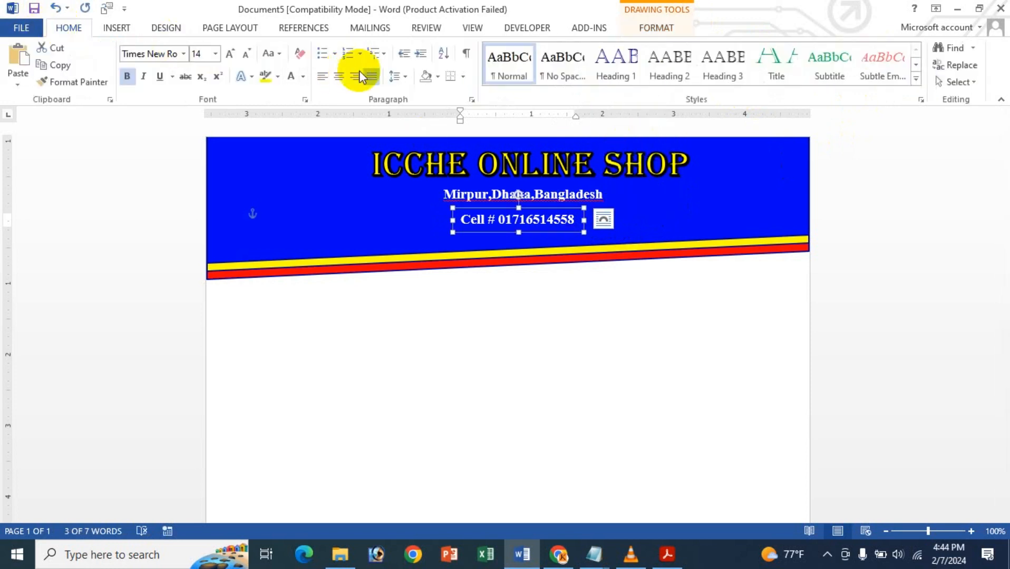
- Centre the address line in its text box and set its vertical text alignment to Middle
click(532, 195)
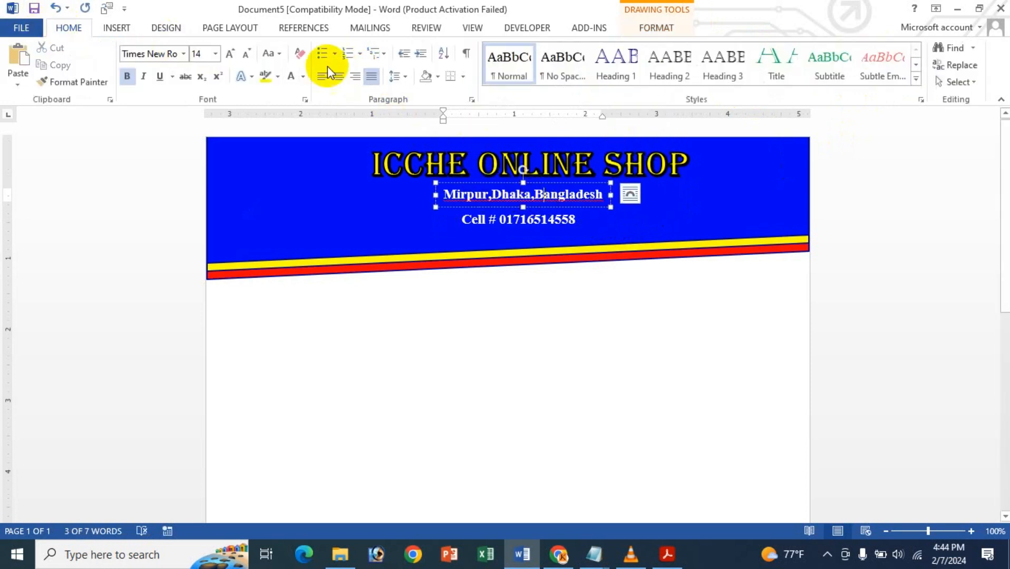
click(346, 79)
click(656, 28)
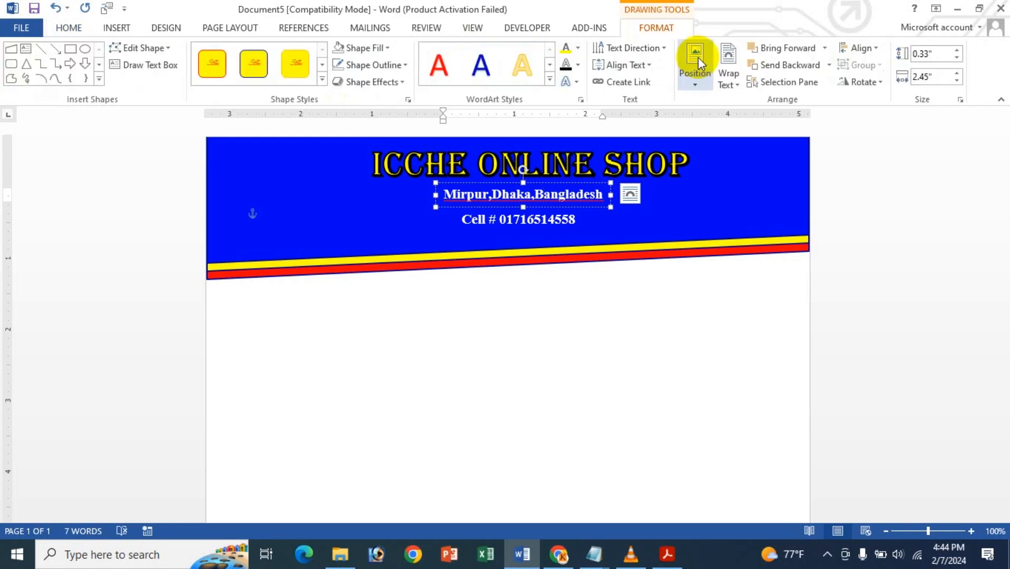
click(650, 66)
click(651, 150)
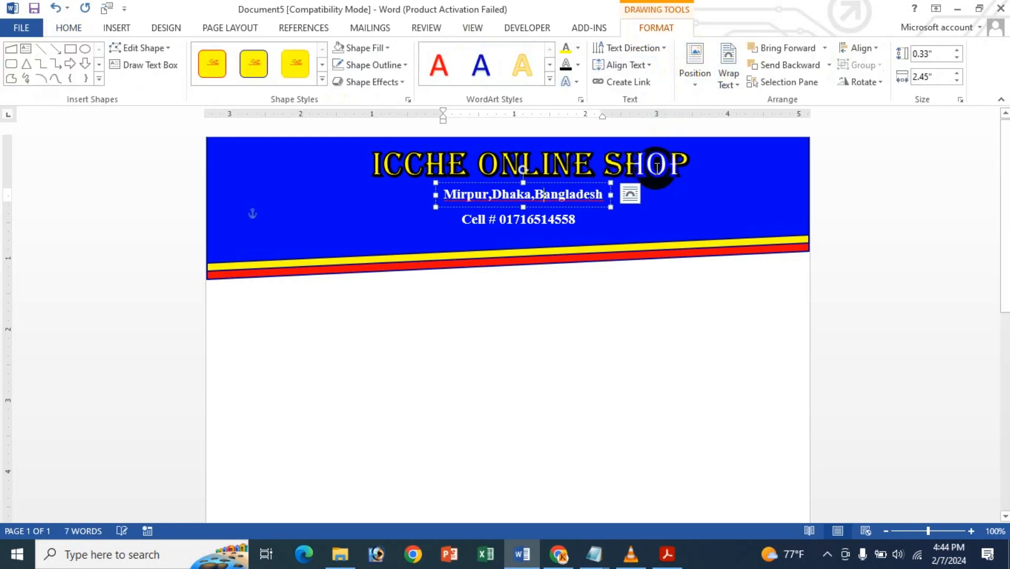
click(716, 191)
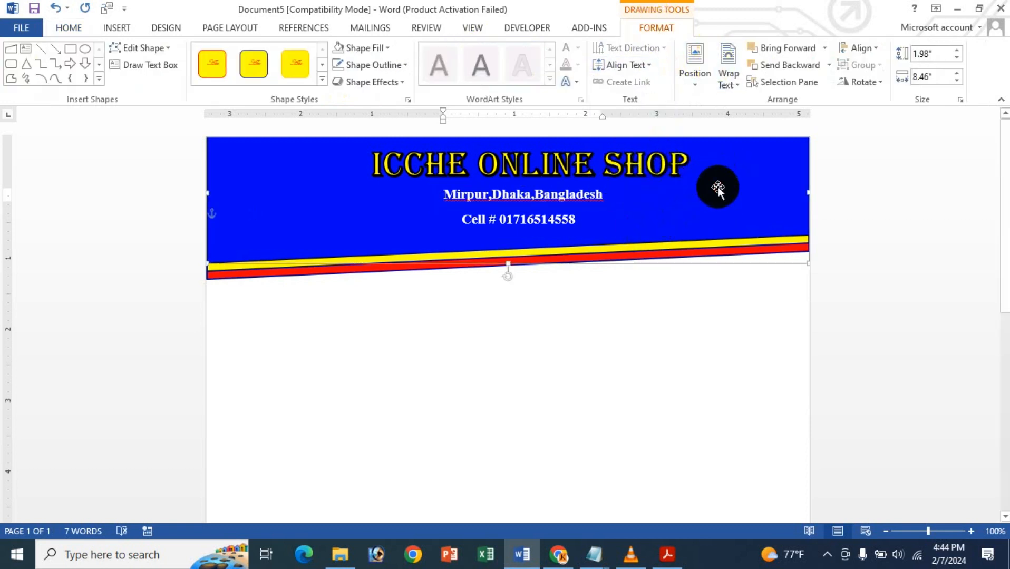
click(708, 331)
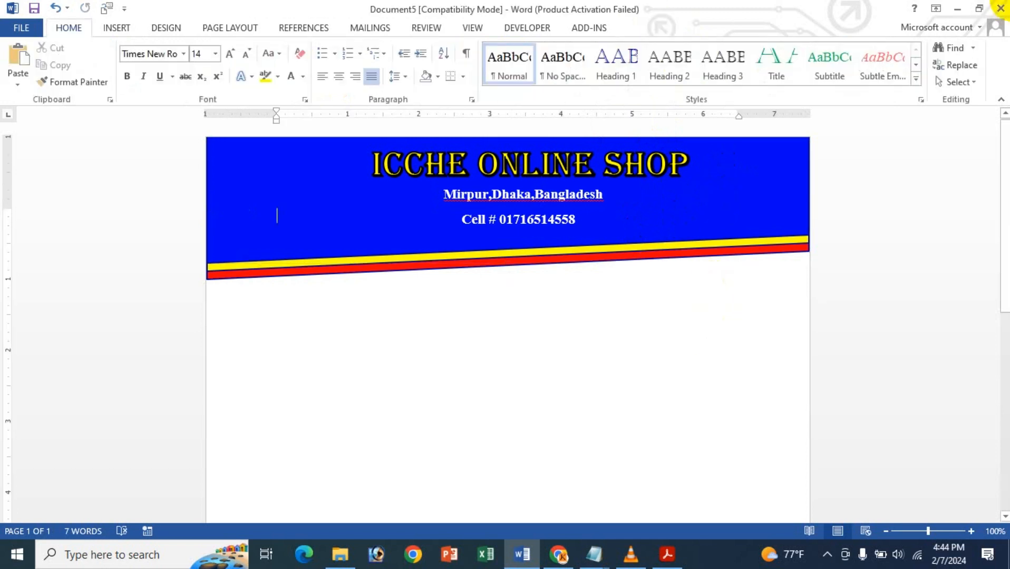
- Insert the "Icche Logo" picture from the Documents folder and set its text wrapping to In Front of Text
click(114, 30)
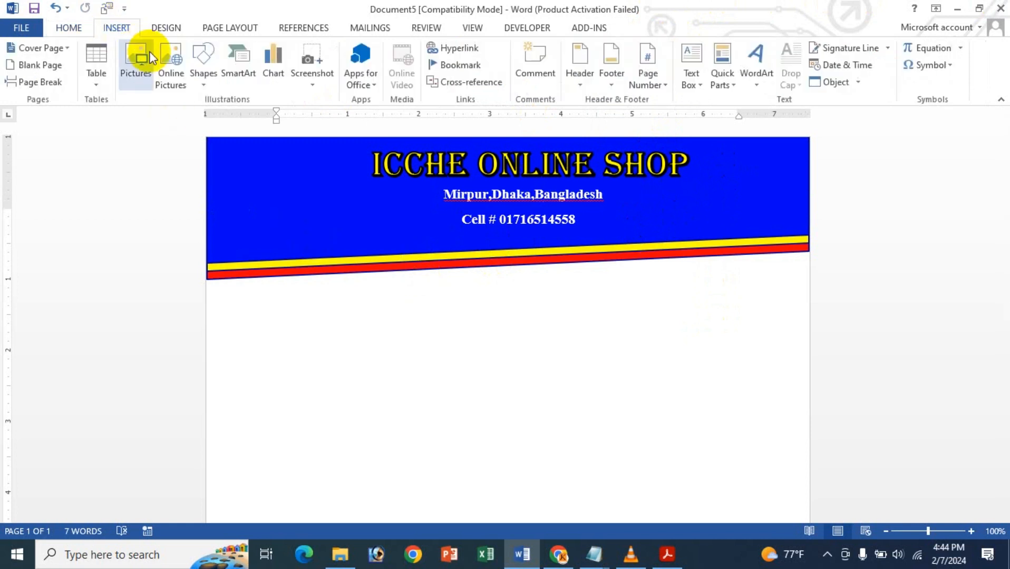
click(141, 56)
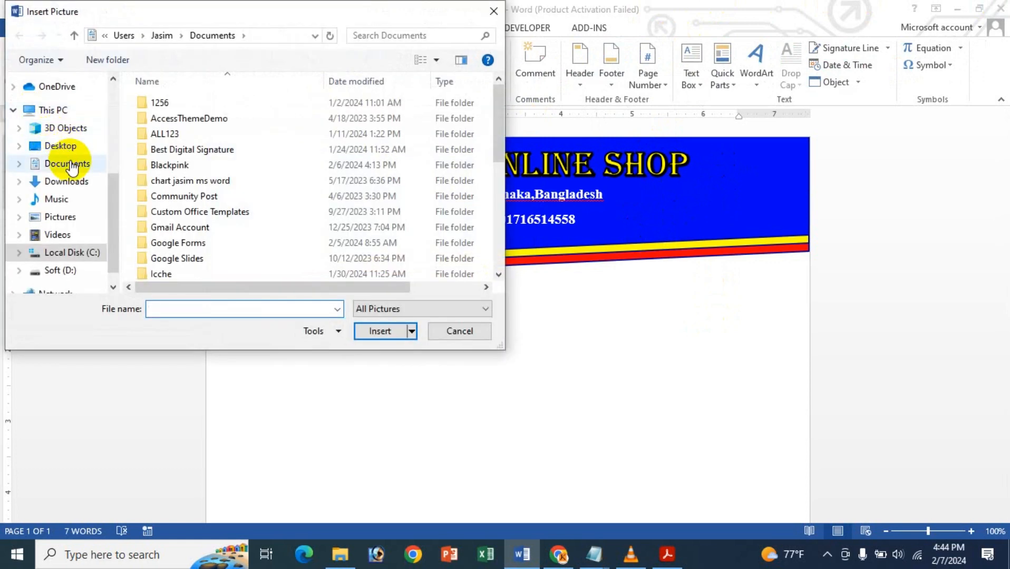
scroll(253, 124, down, 5)
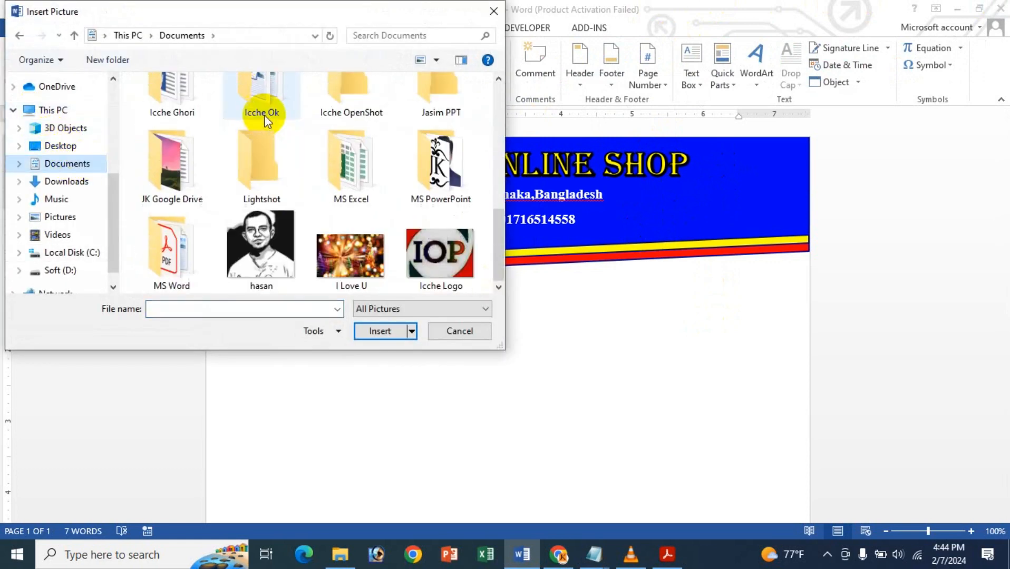
double_click(478, 261)
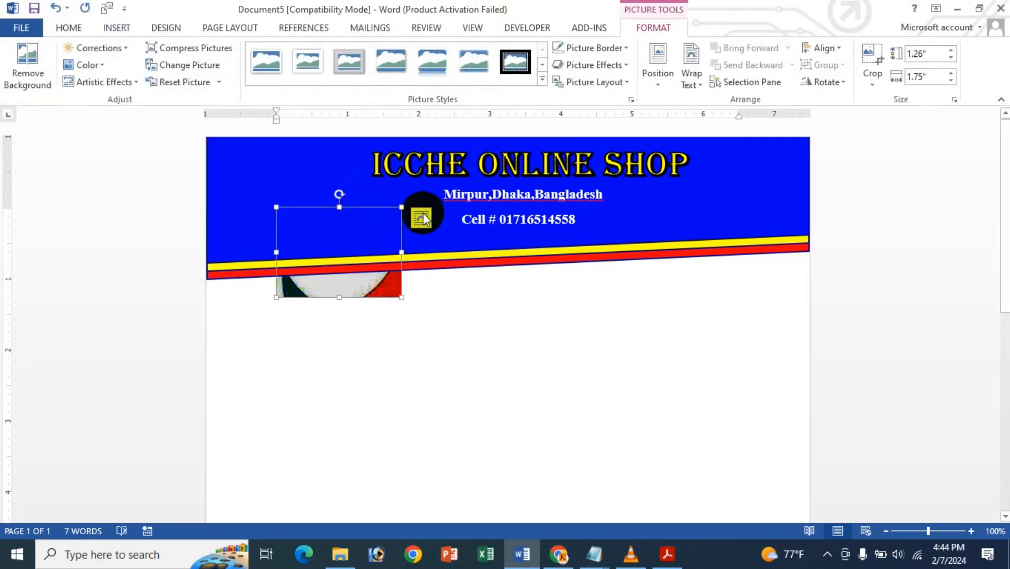
click(420, 218)
click(528, 347)
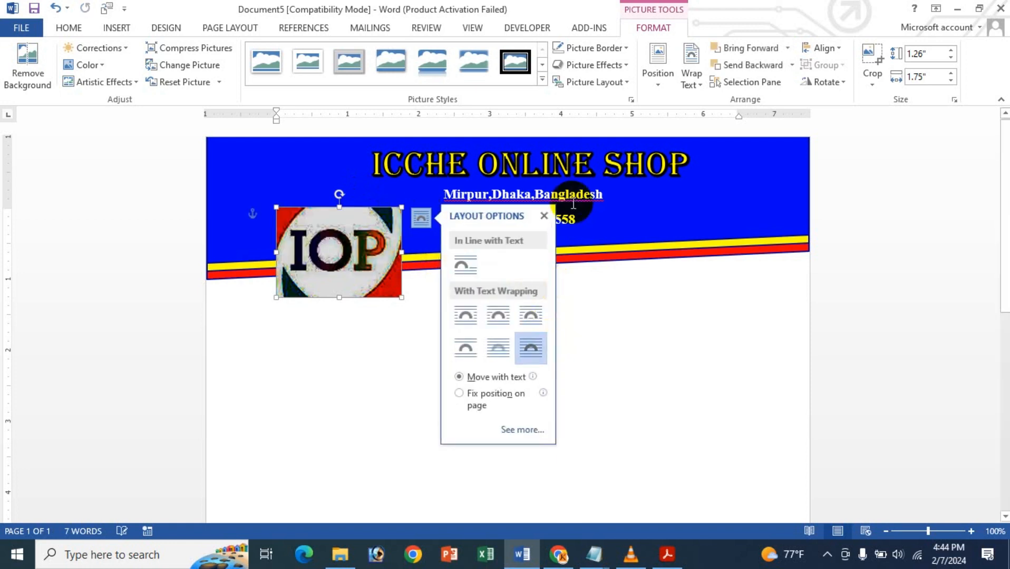
click(542, 215)
- Shrink the logo to about 0.74" by 1.02" and place it in the blue header just left of the shop title
drag(401, 297, 350, 249)
drag(334, 208, 346, 140)
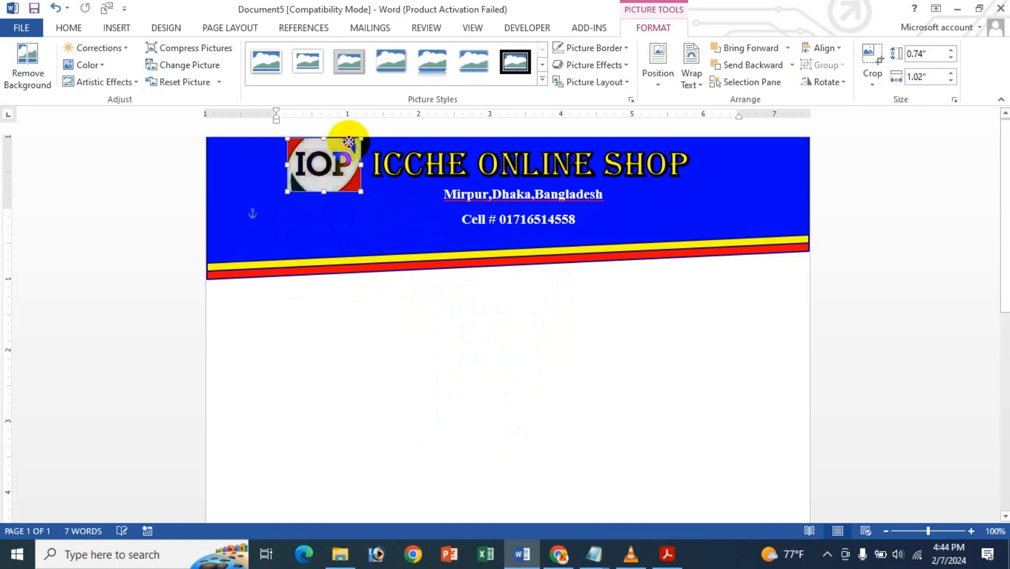
key(Down)
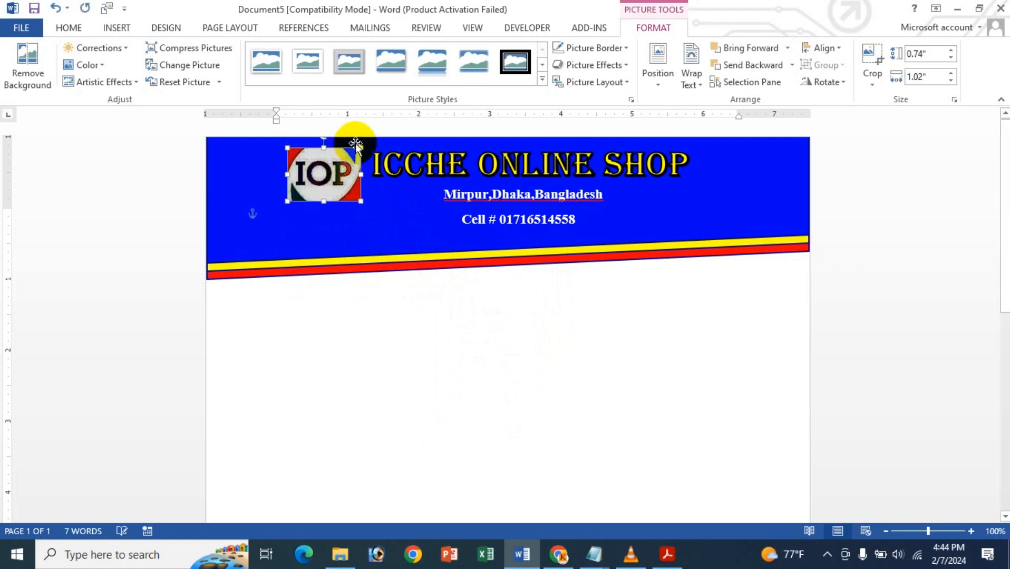
key(ctrl+Right)
key(ctrl+Right)
key(ctrl+Right)
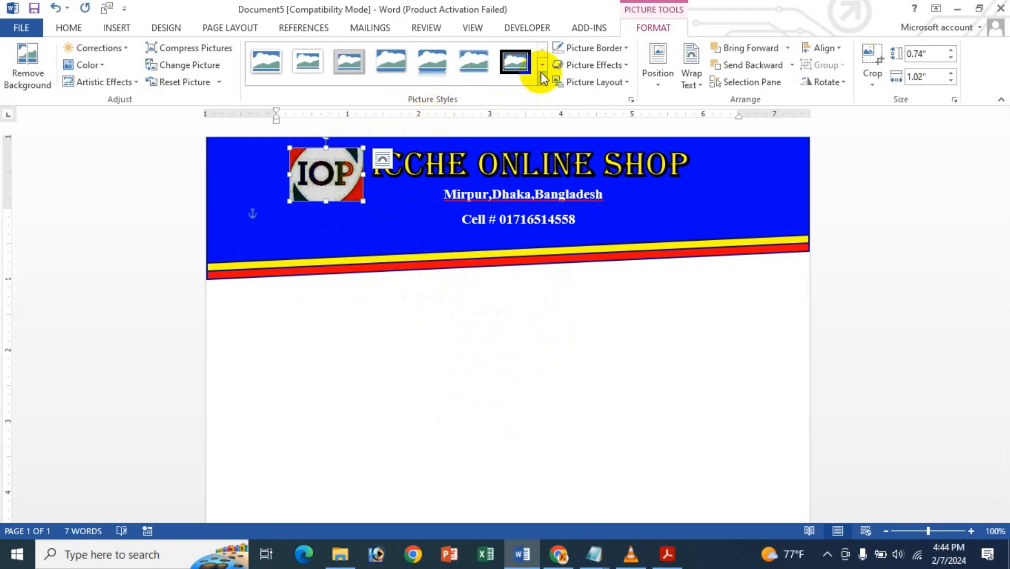
- Apply the metal oval picture style to the logo and nudge it left, clear of the title
click(543, 79)
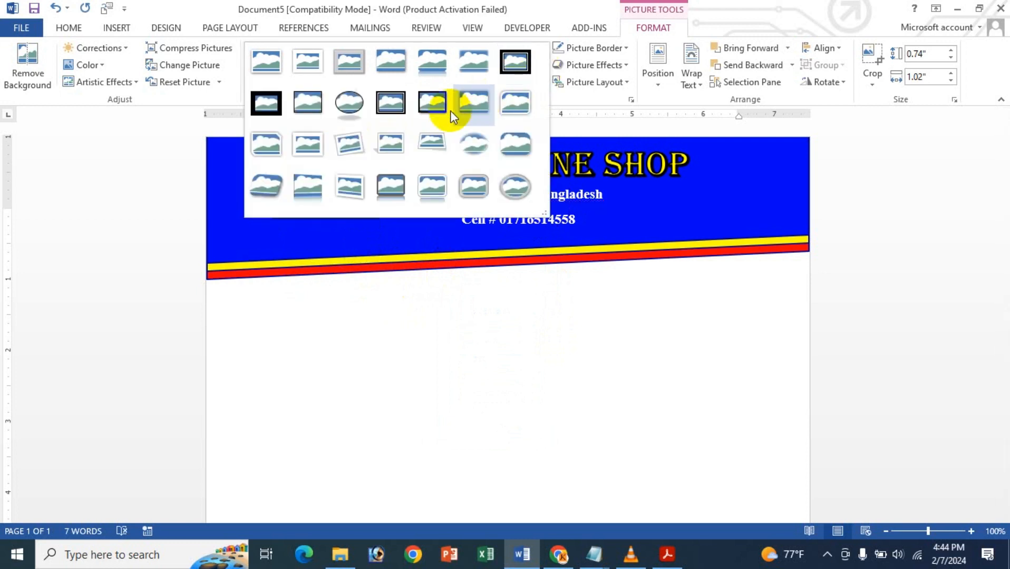
click(515, 188)
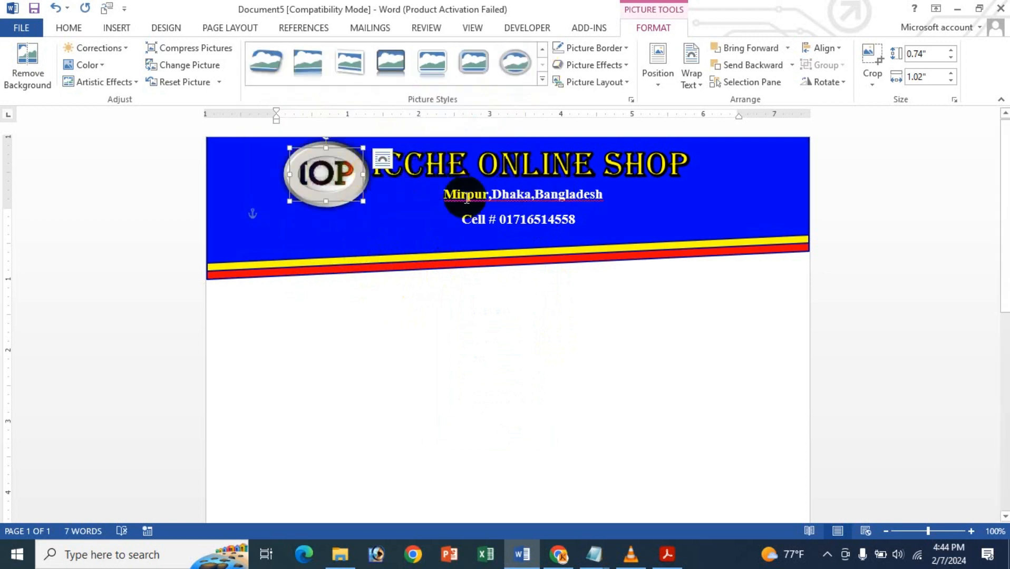
key(Left)
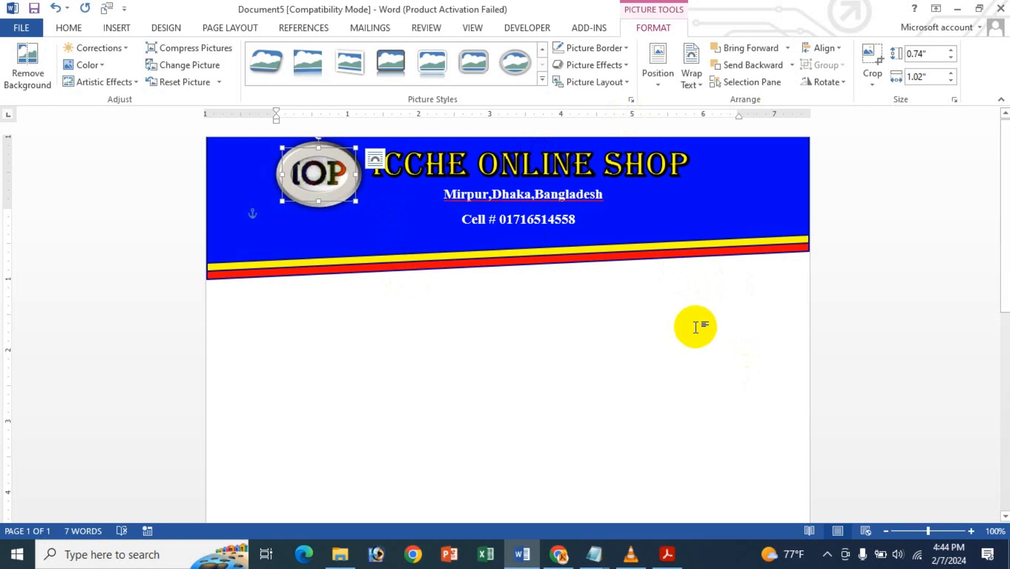
click(696, 326)
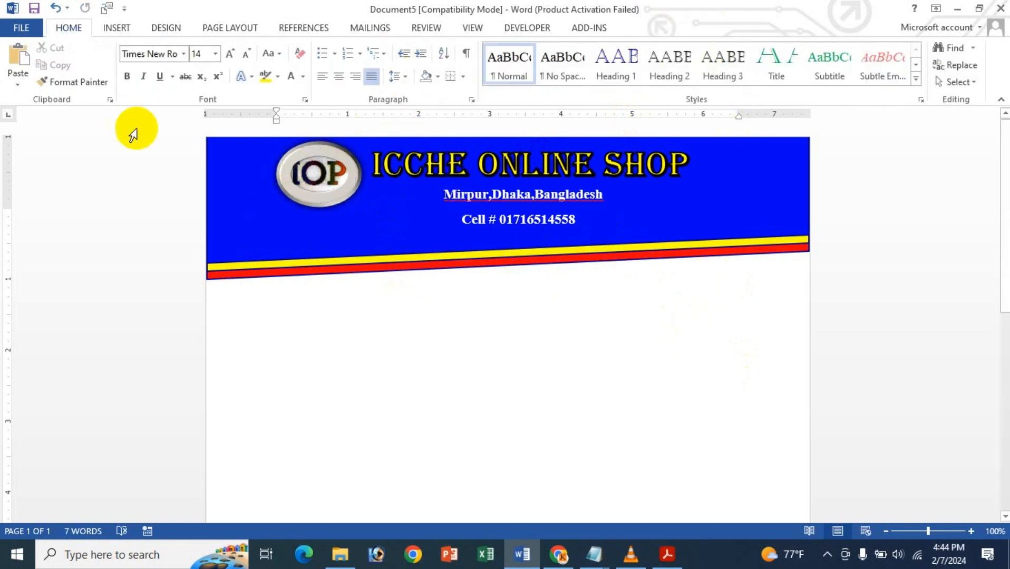
- Draw a text box about 0.44" high and 8.46" wide across the page directly below the header band
click(117, 28)
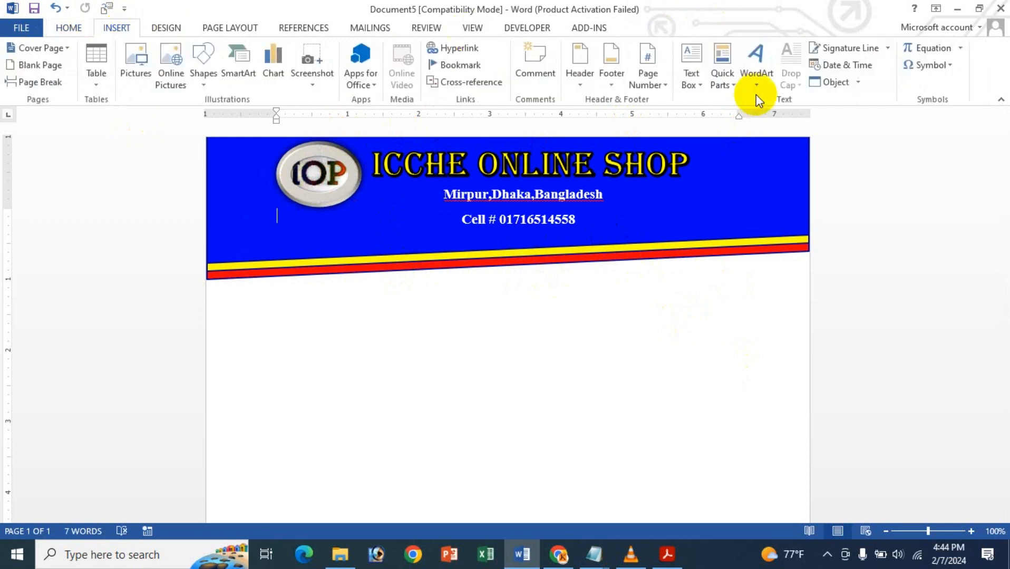
click(693, 82)
click(766, 400)
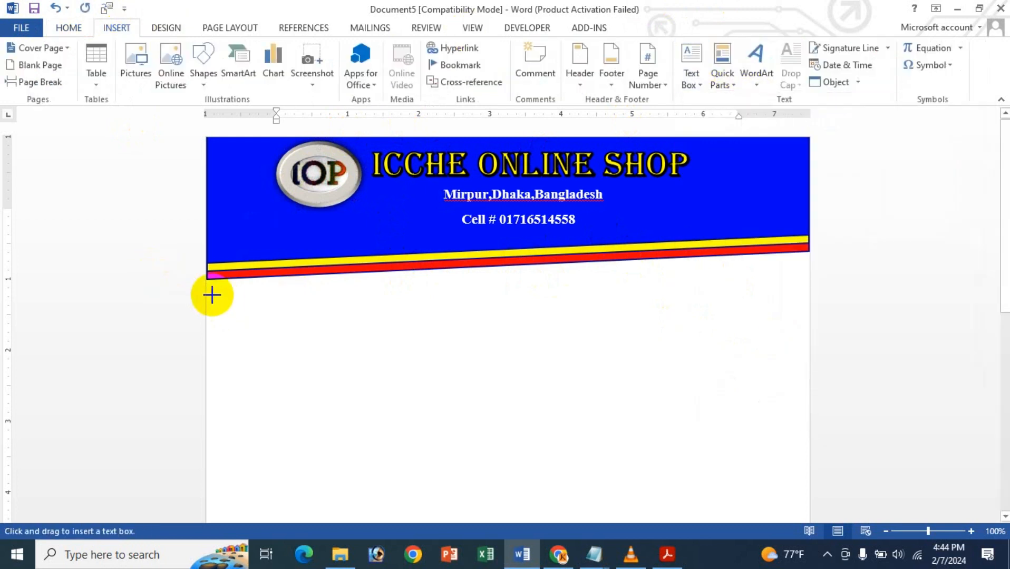
mouse_move(207, 281)
mouse_down()
mouse_move(315, 308)
mouse_move(505, 317)
mouse_move(807, 309)
mouse_up()
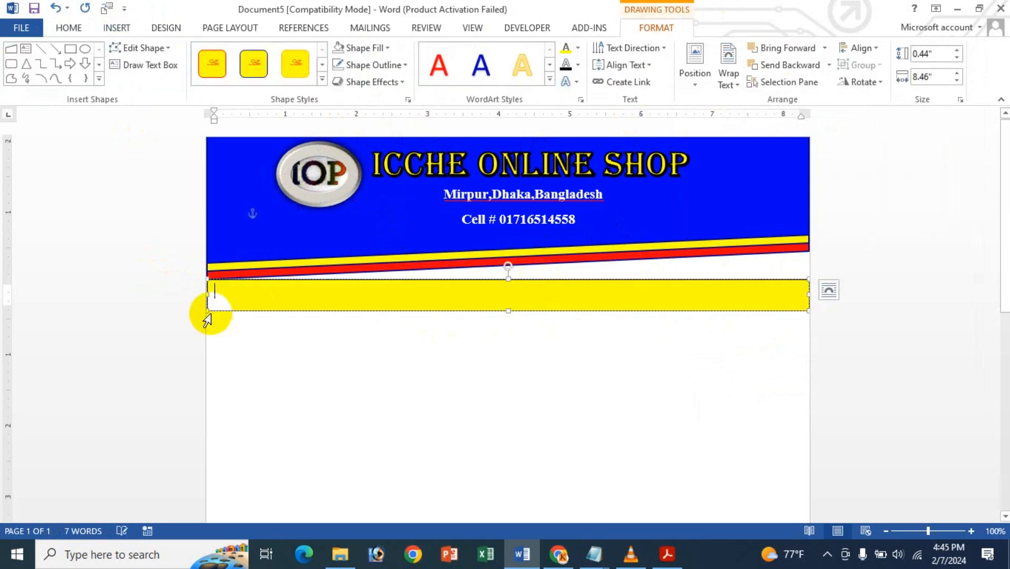
- Remove the fill and the outline from the new text box below the header
click(367, 68)
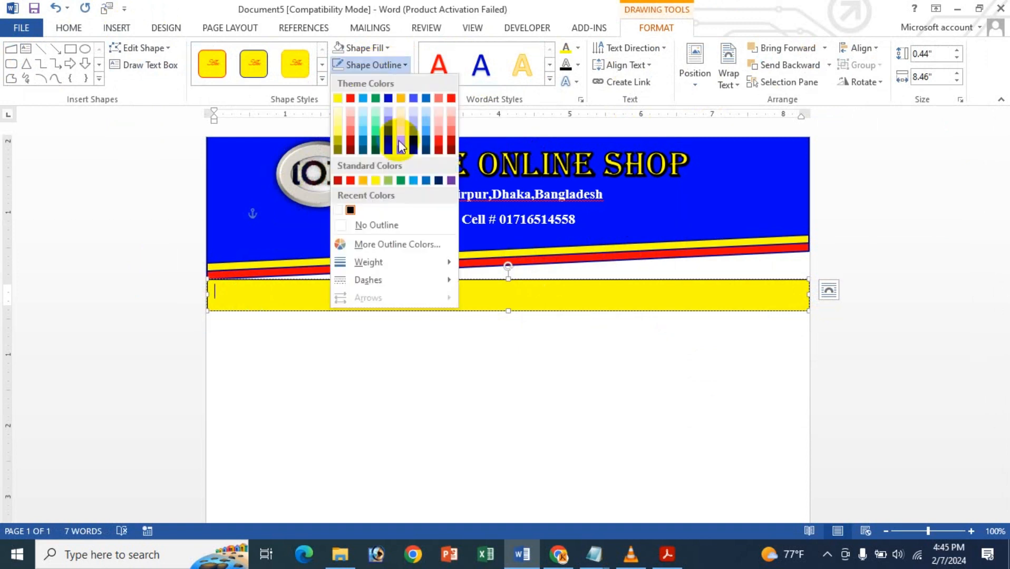
click(378, 180)
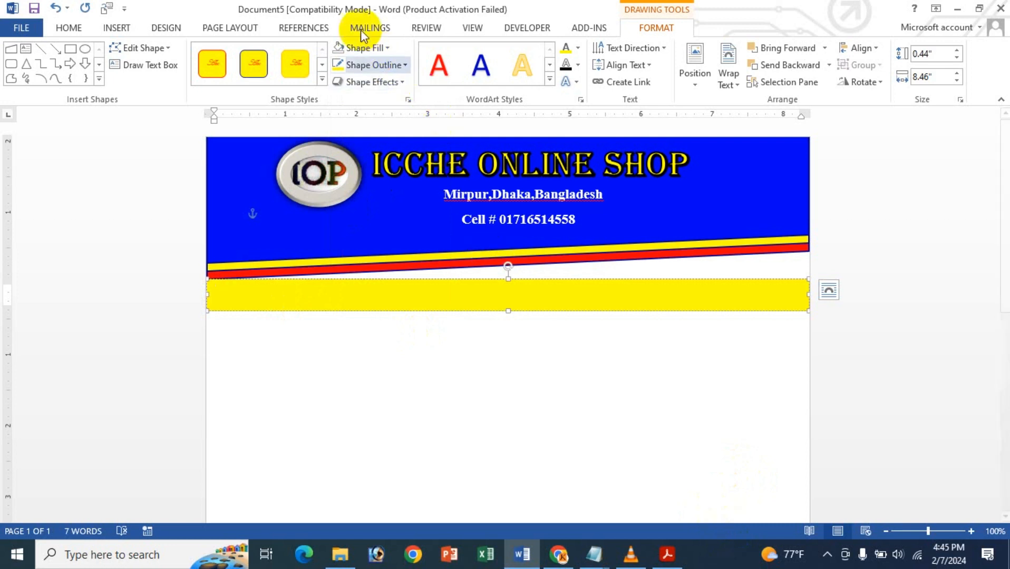
click(364, 47)
click(371, 204)
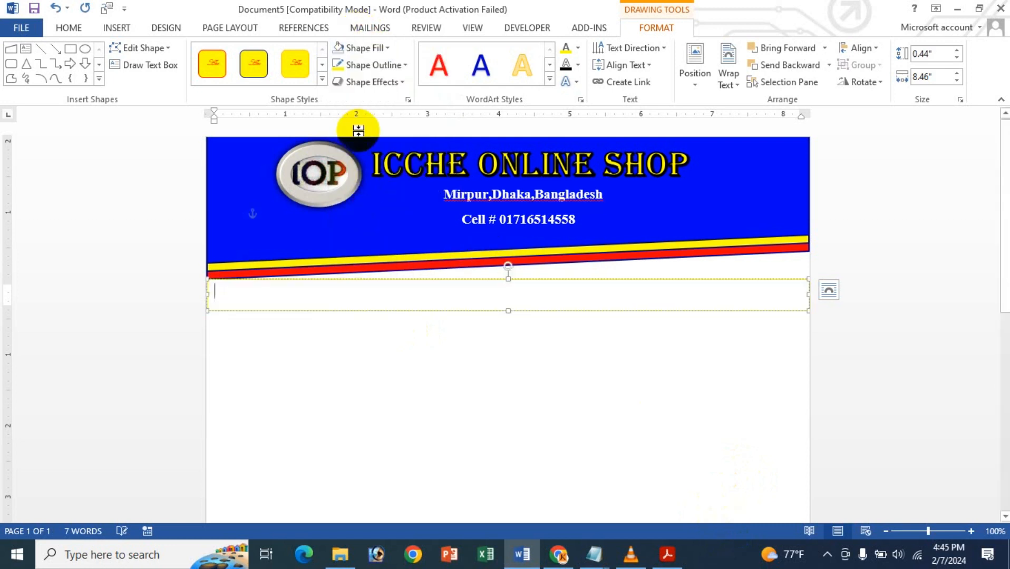
click(365, 67)
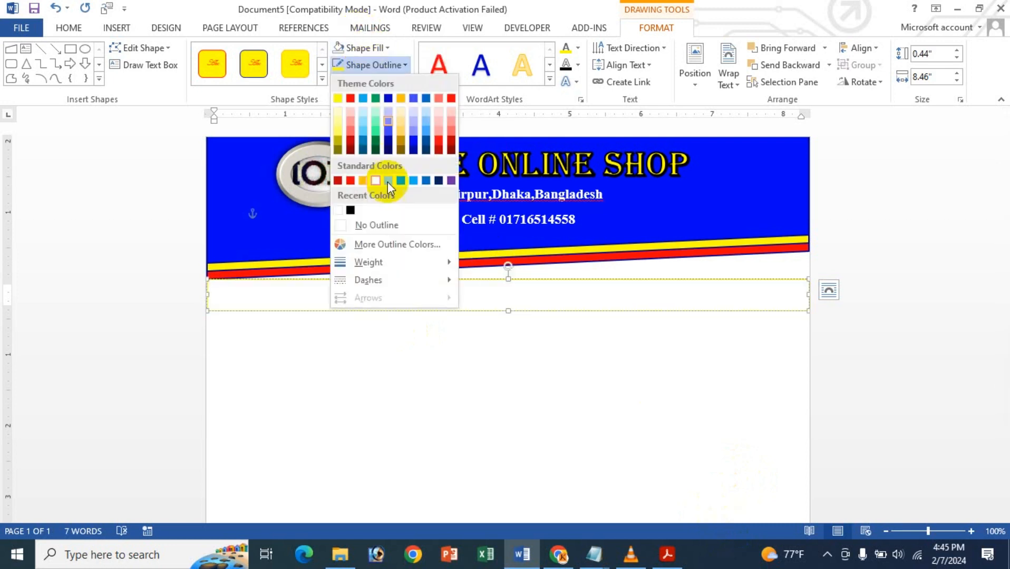
click(383, 230)
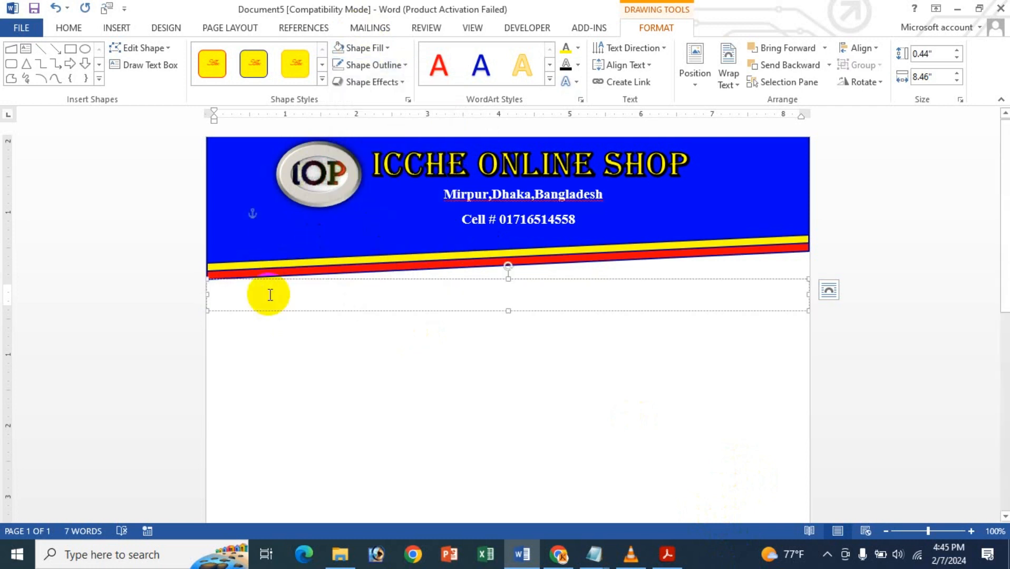
- Enter "Ref:" followed by a dotted blank, and "Date:" with a dotted blank further right on the same line
text(ef:.....................)
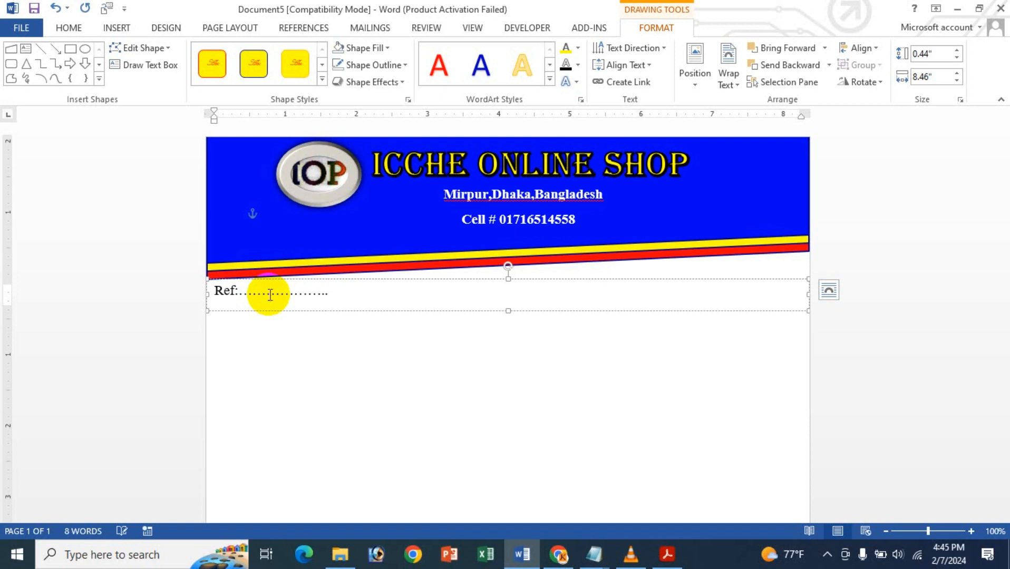
text(Date:......................)
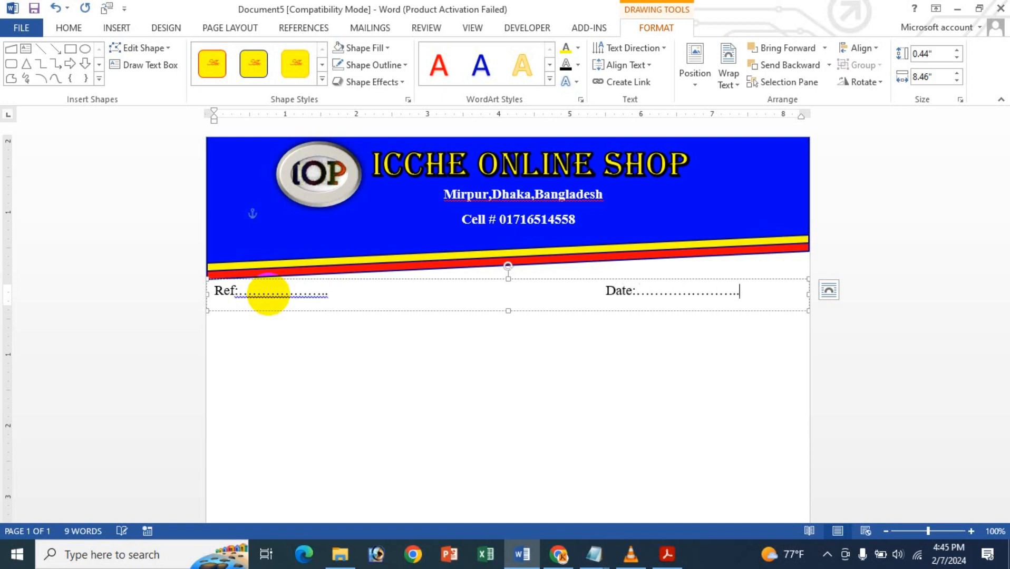
- Make the Ref and Date line bold and shift the Date blank one tab further right
triple_click(270, 294)
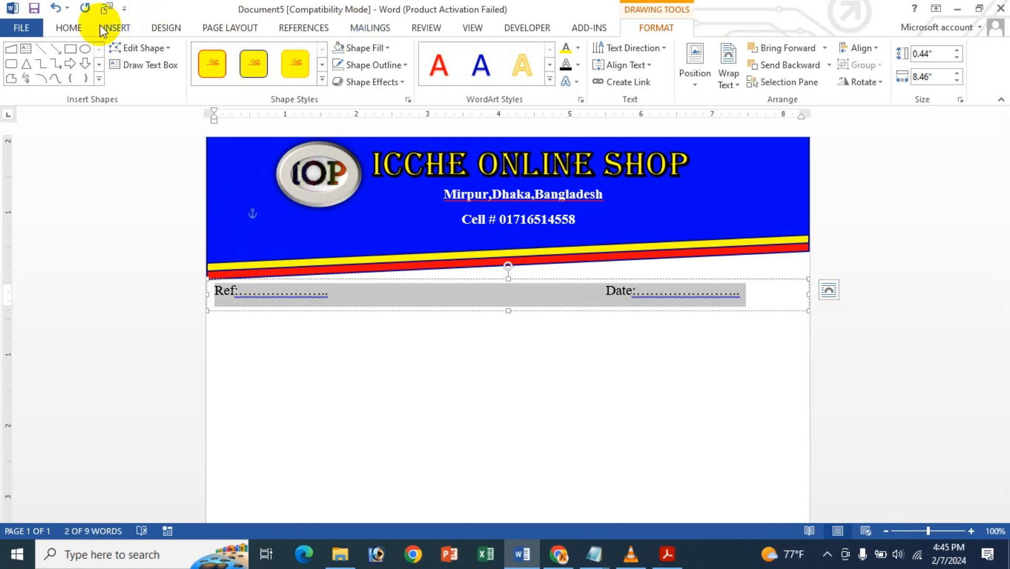
click(73, 27)
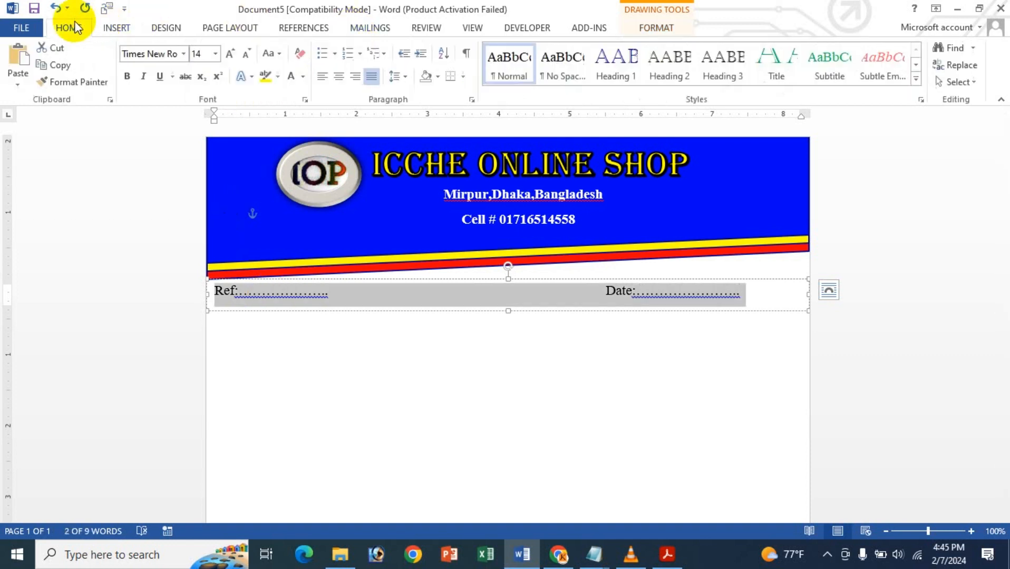
click(346, 75)
click(345, 75)
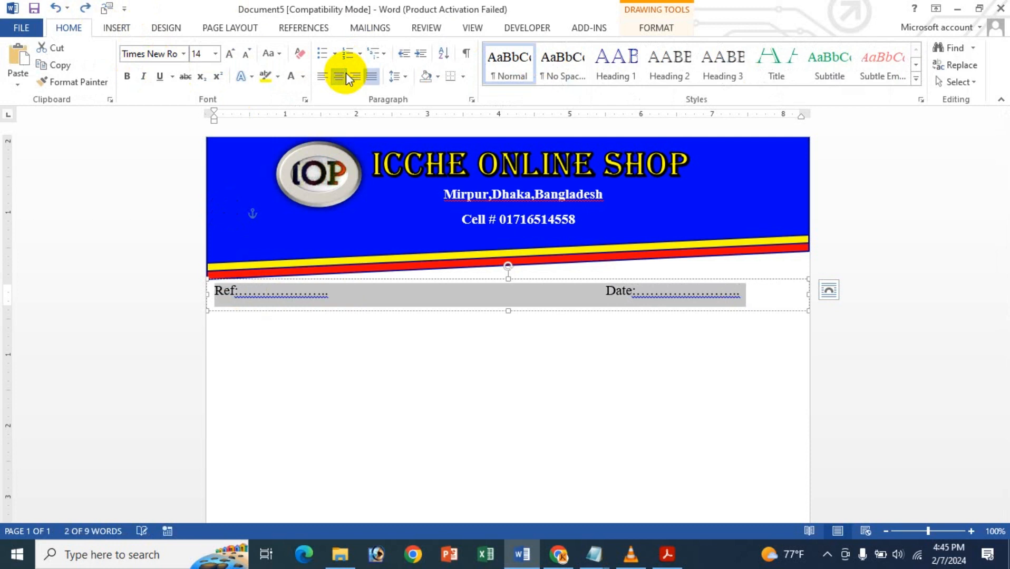
click(128, 77)
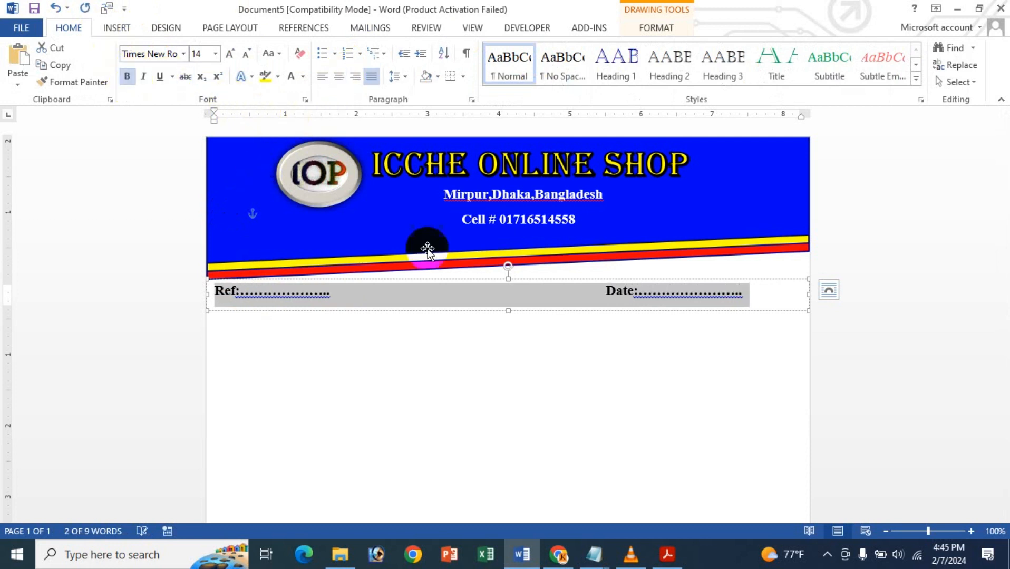
click(612, 291)
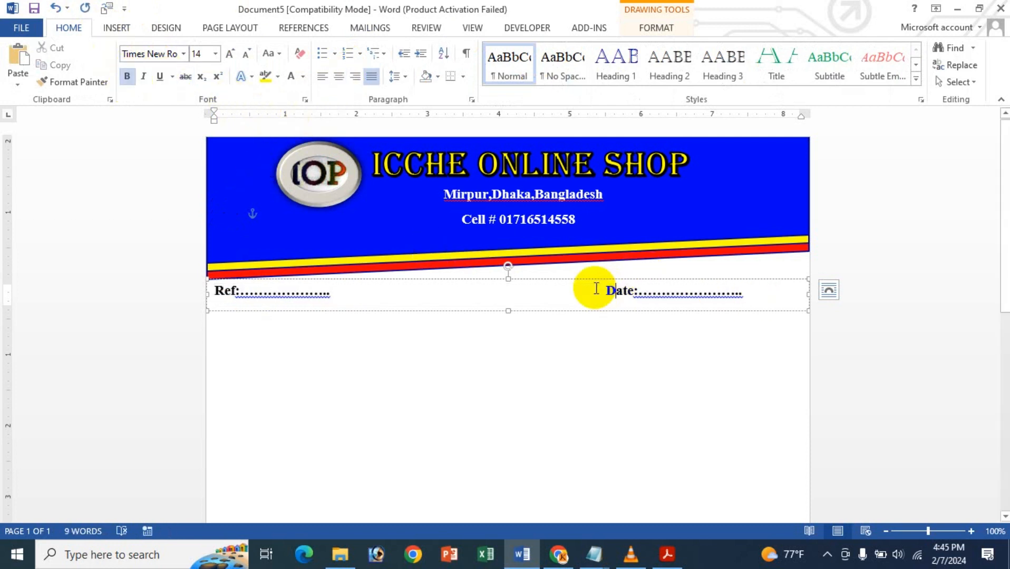
key(Tab)
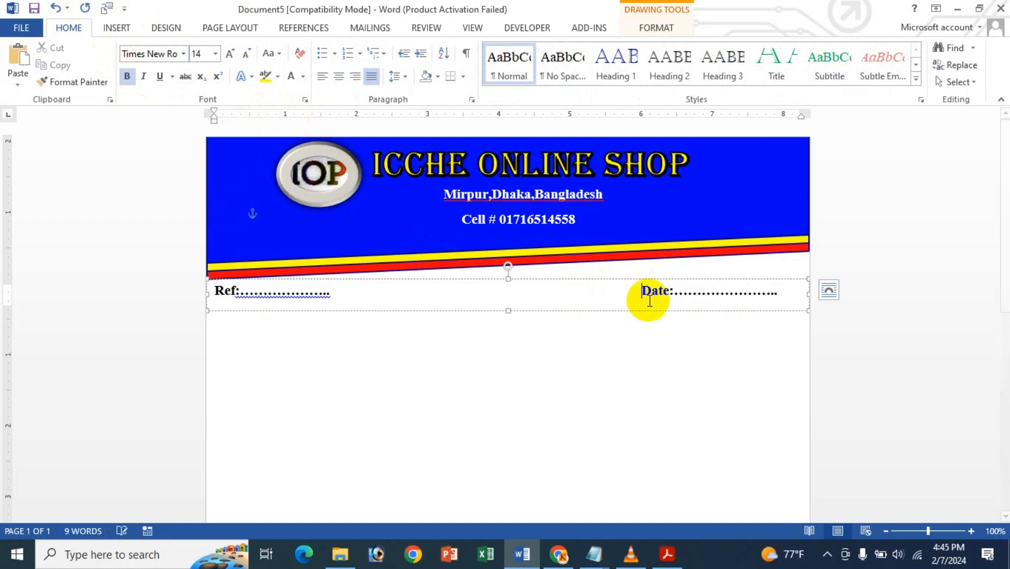
key(Return)
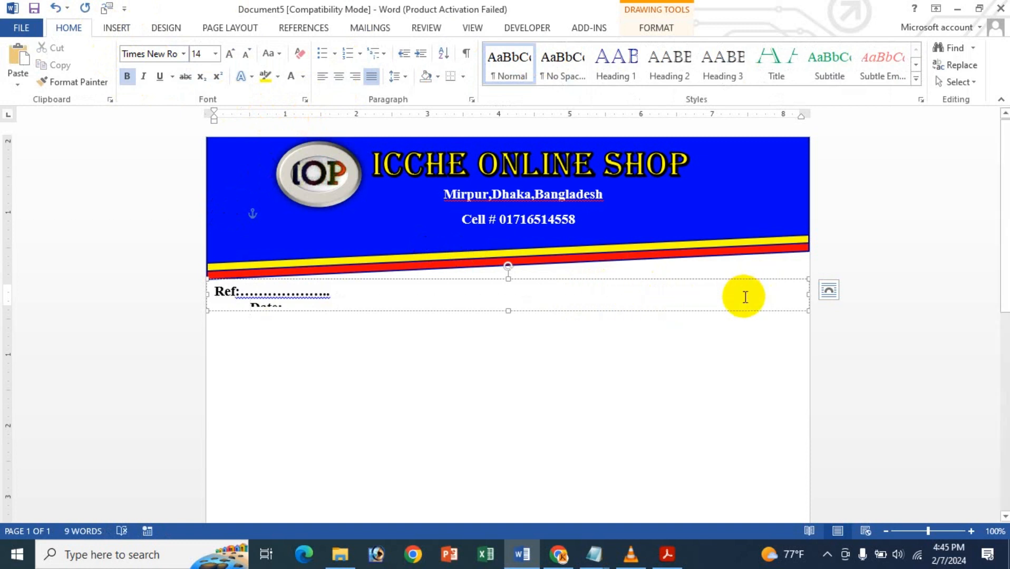
key(BackSpace)
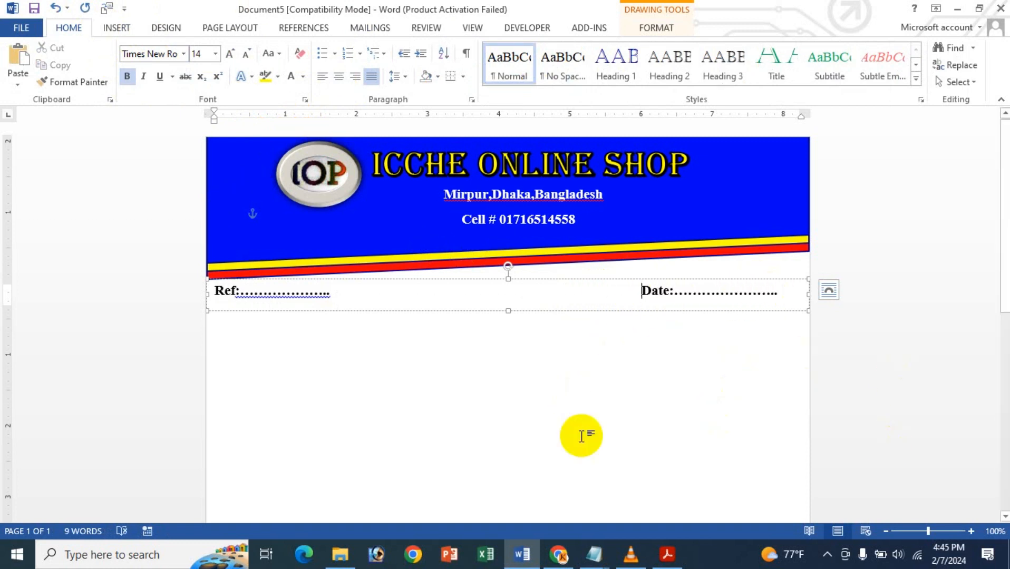
click(598, 394)
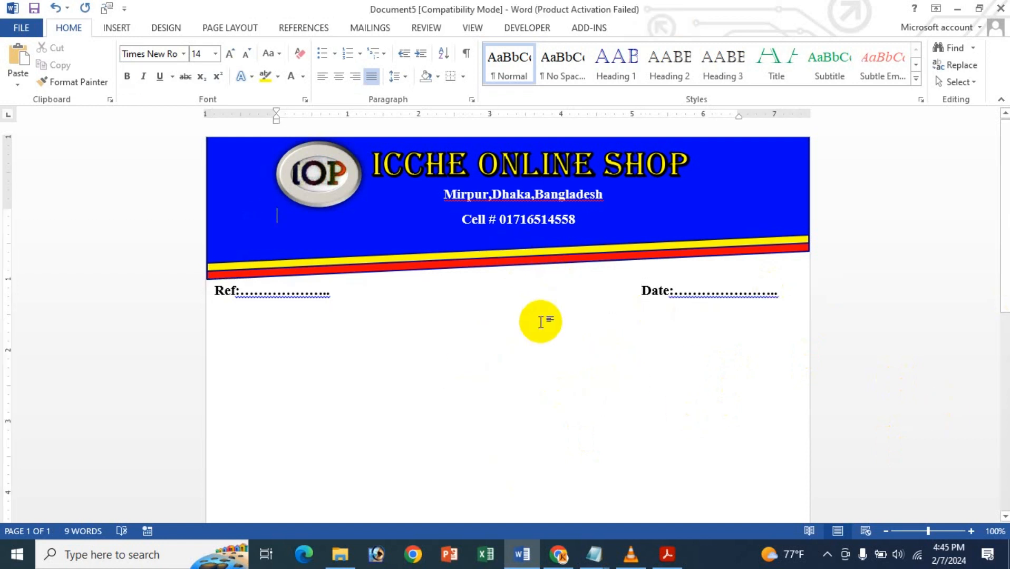
- Apply a picture watermark using the Icche Logo image from the Documents folder, with automatic scale and washout on
click(158, 28)
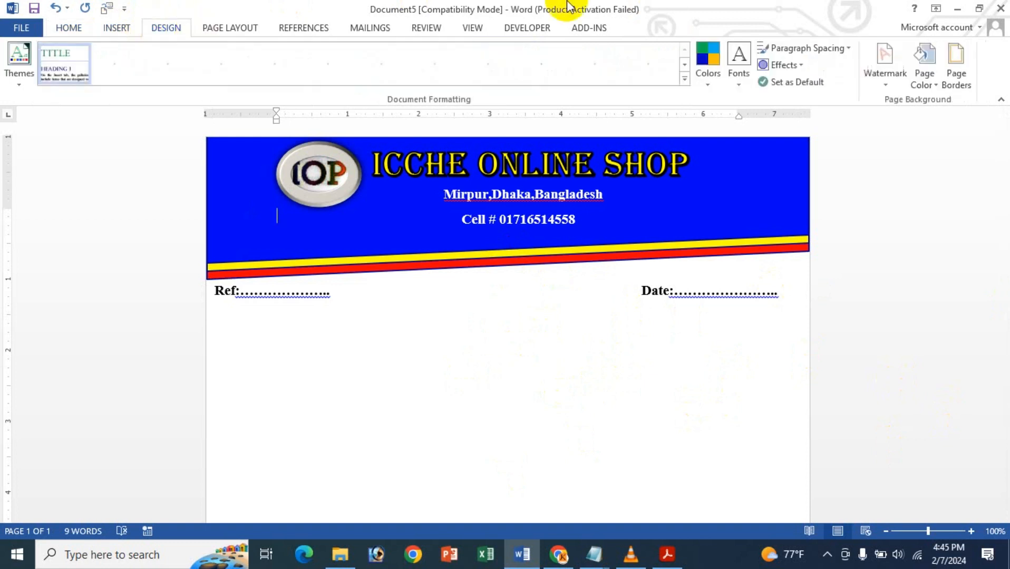
click(887, 76)
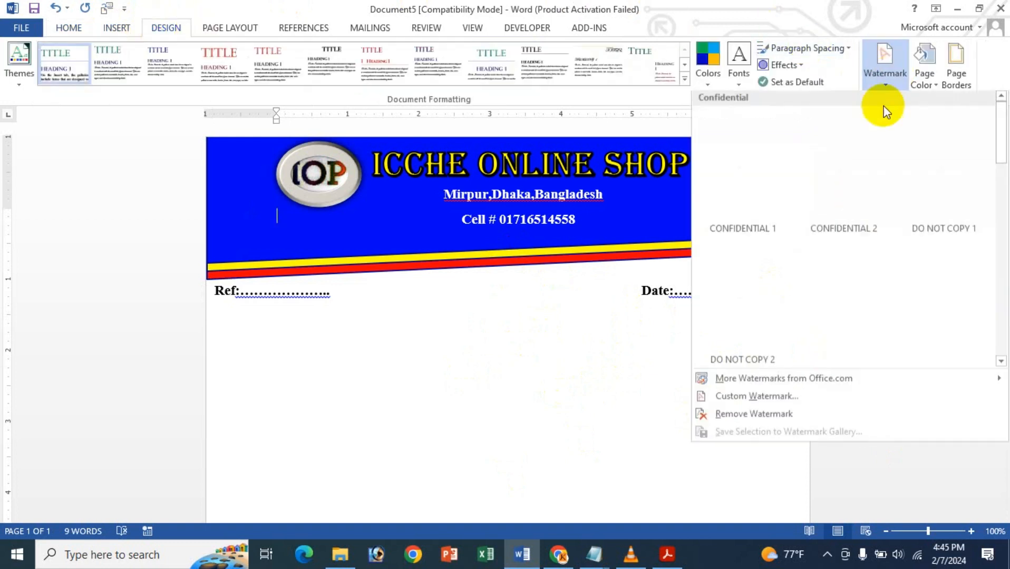
click(735, 397)
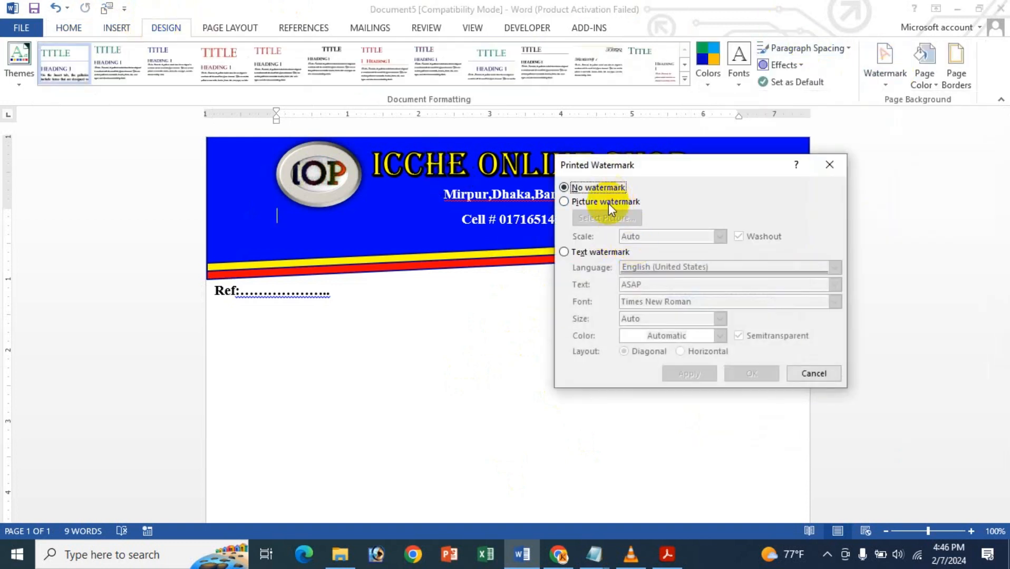
click(602, 202)
click(606, 217)
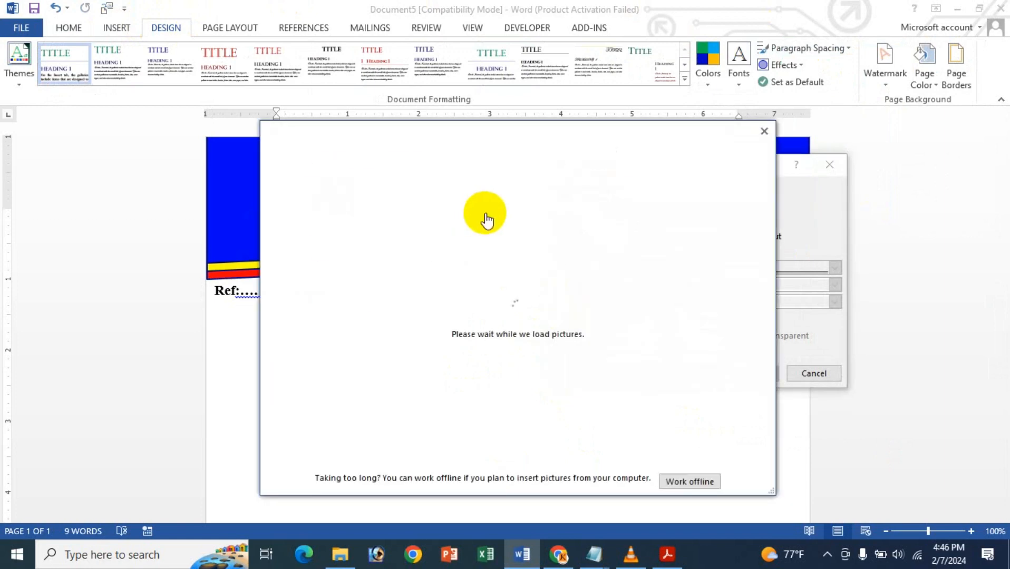
click(484, 213)
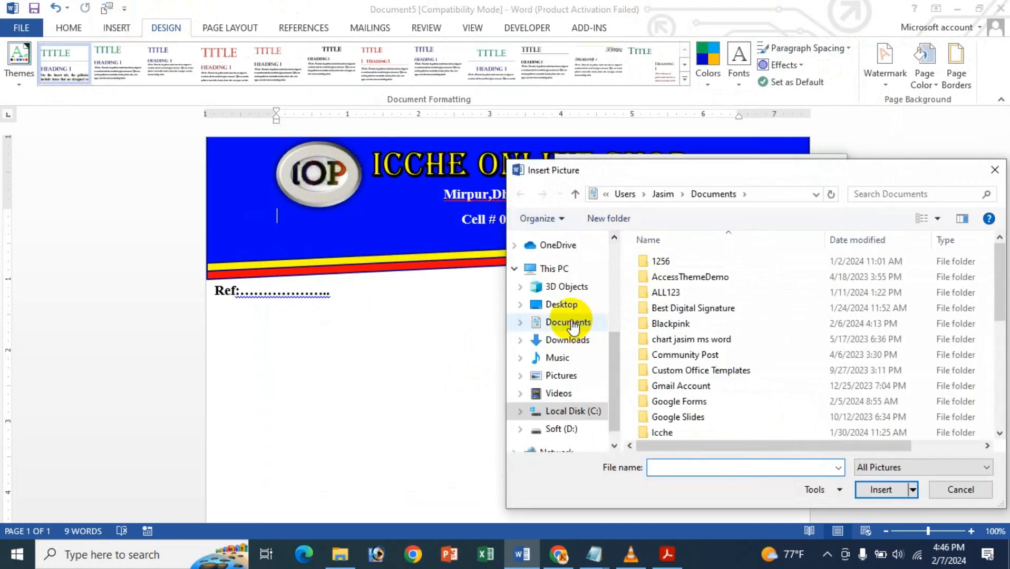
scroll(744, 318, down, 3)
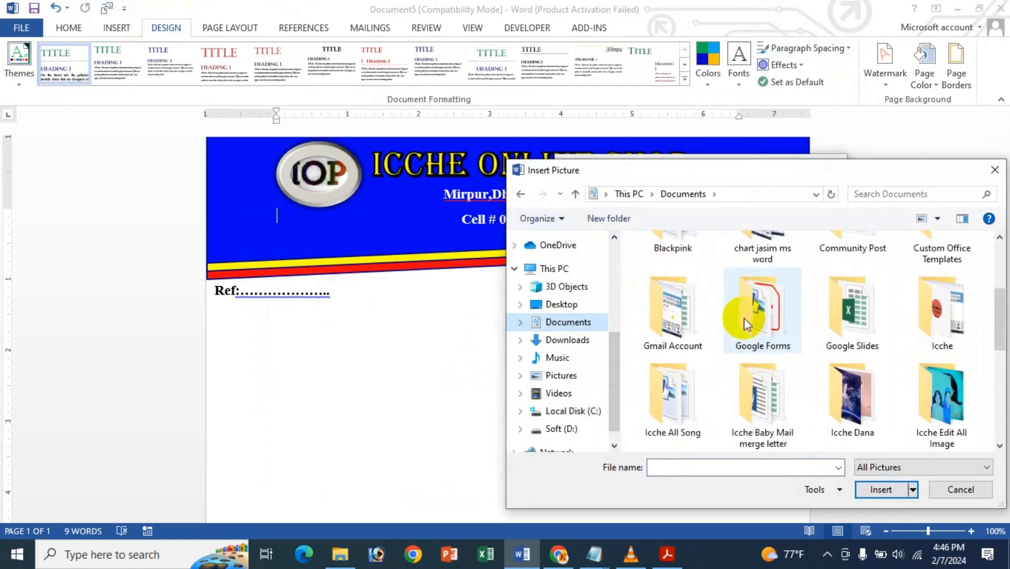
scroll(764, 337, down, 6)
click(933, 411)
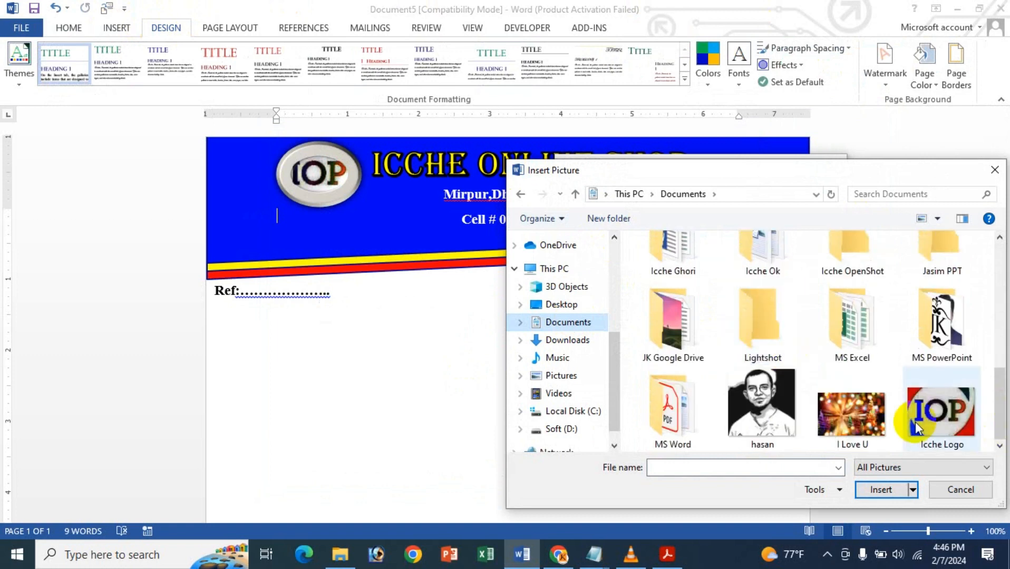
click(880, 490)
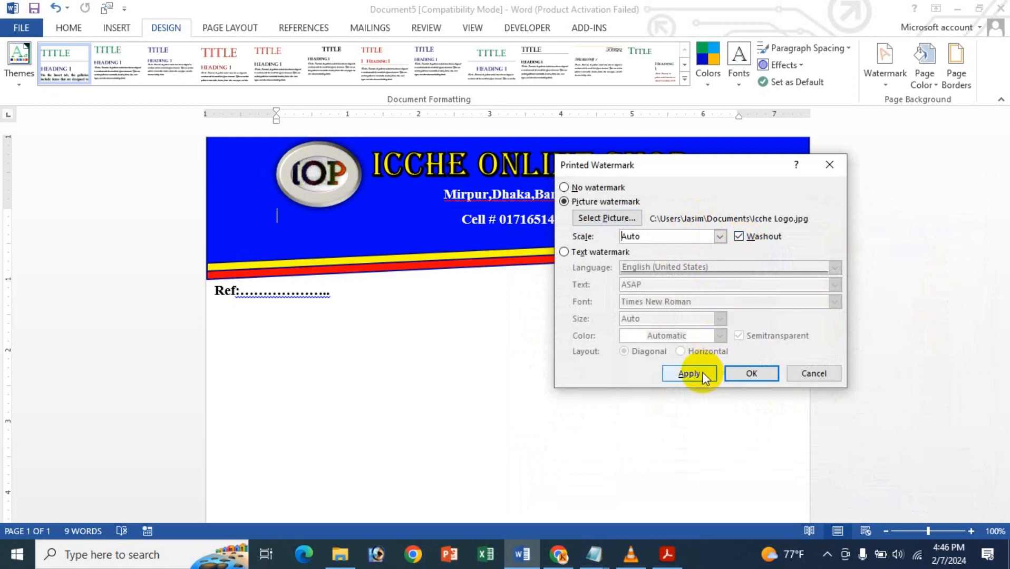
click(689, 374)
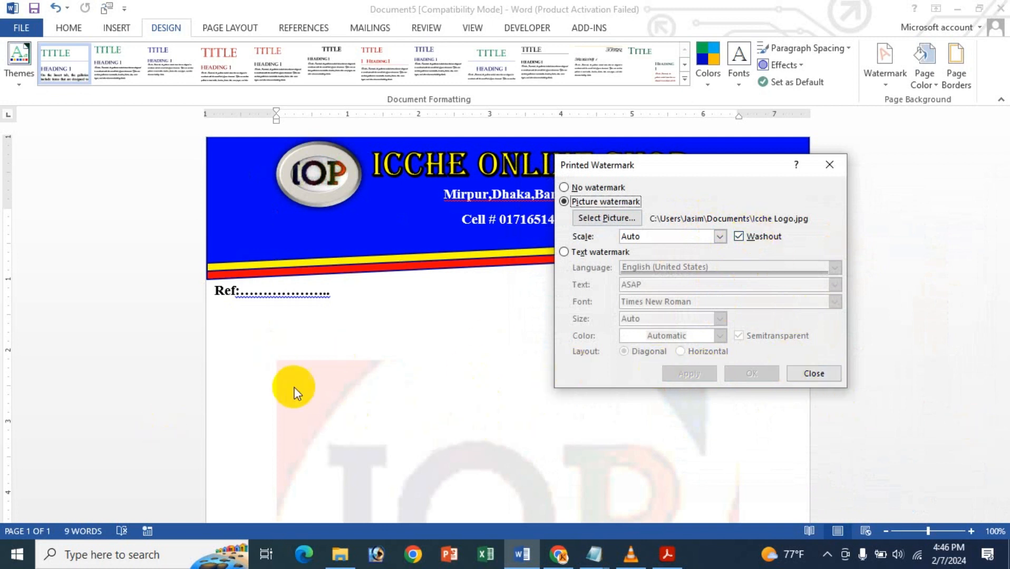
- Try the logo watermark without washout, reapply it with washout on and close the watermark settings
click(741, 237)
click(692, 373)
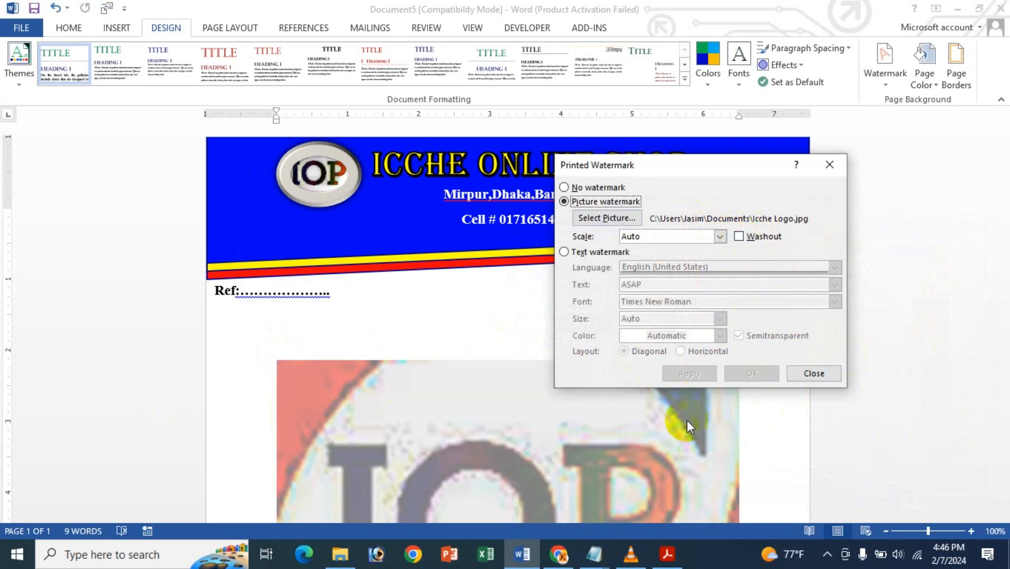
click(763, 235)
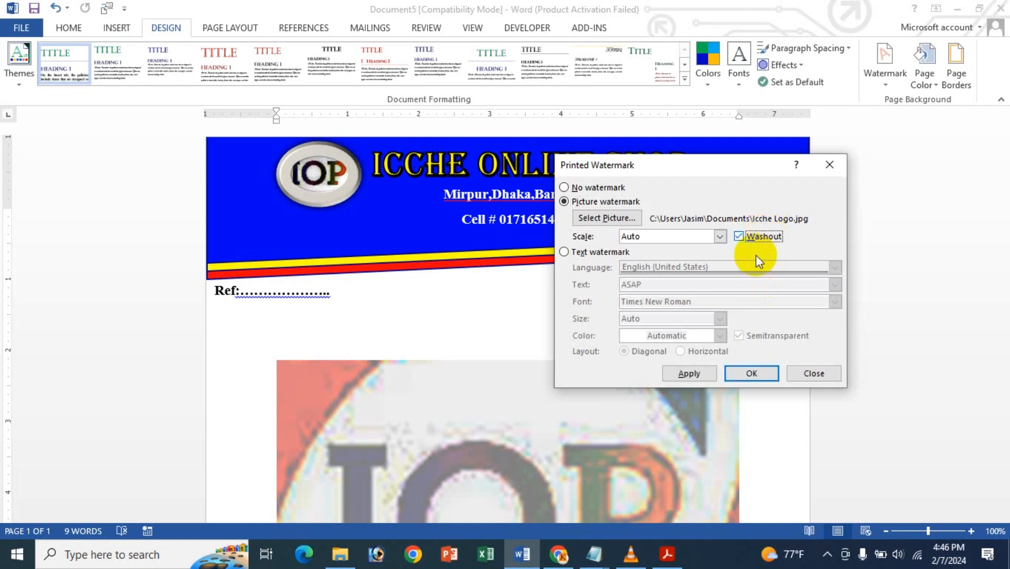
click(700, 369)
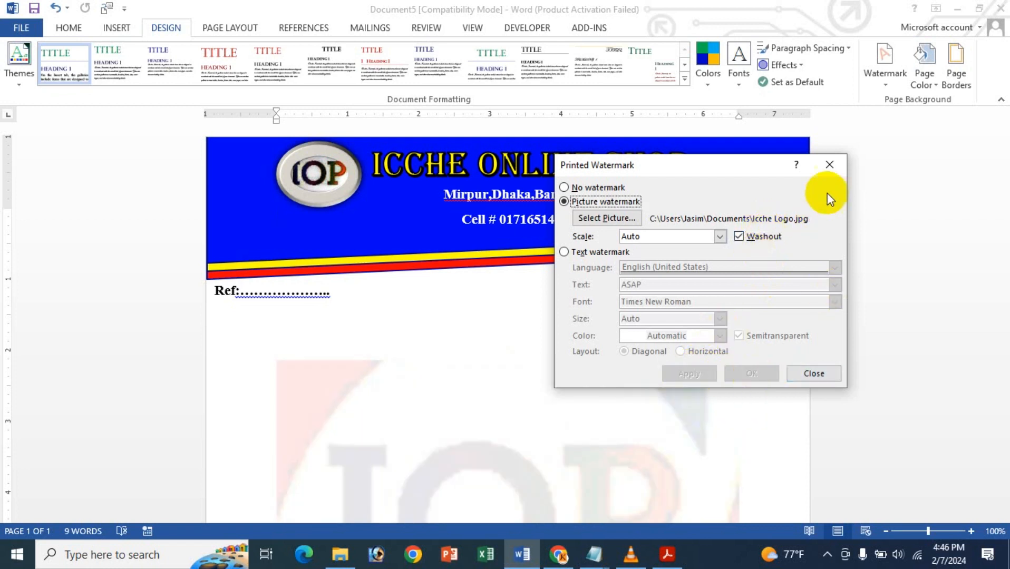
click(830, 164)
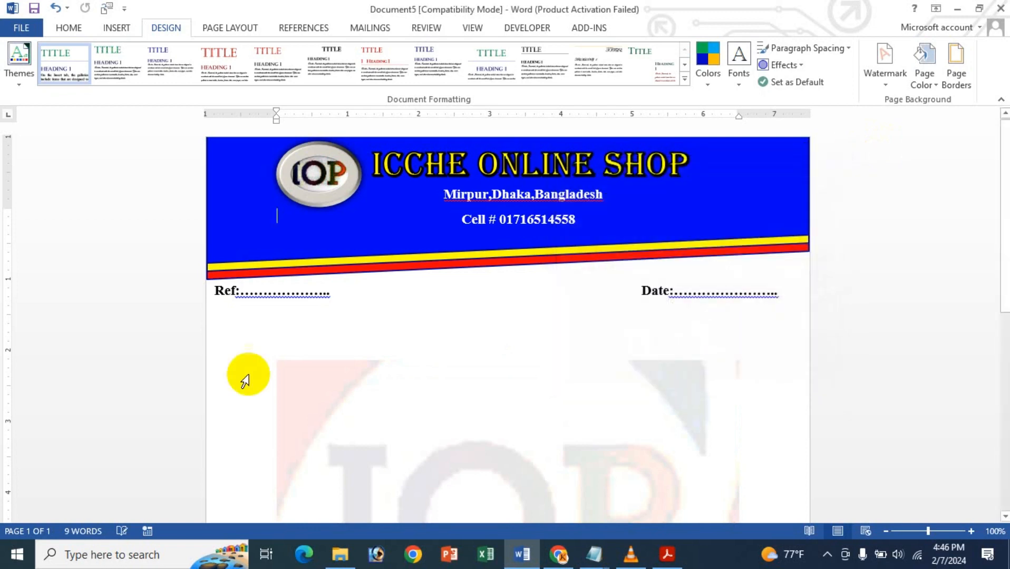
- Draw a rectangle about 1.02" high and 8.46" wide across the bottom of the page and fill it yellow
scroll(451, 408, down, 8)
scroll(452, 409, up, 6)
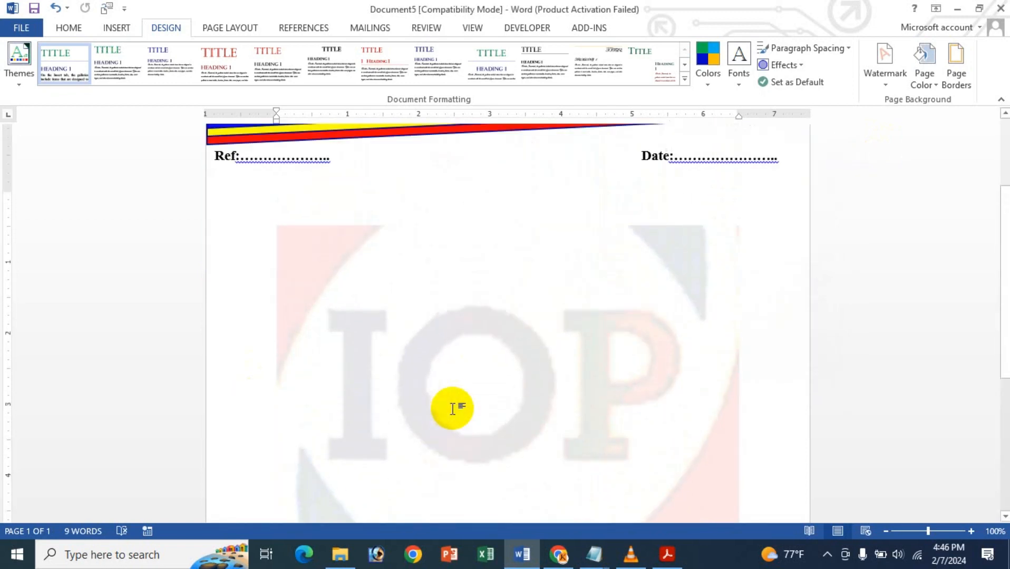
scroll(452, 409, up, 4)
scroll(428, 406, down, 10)
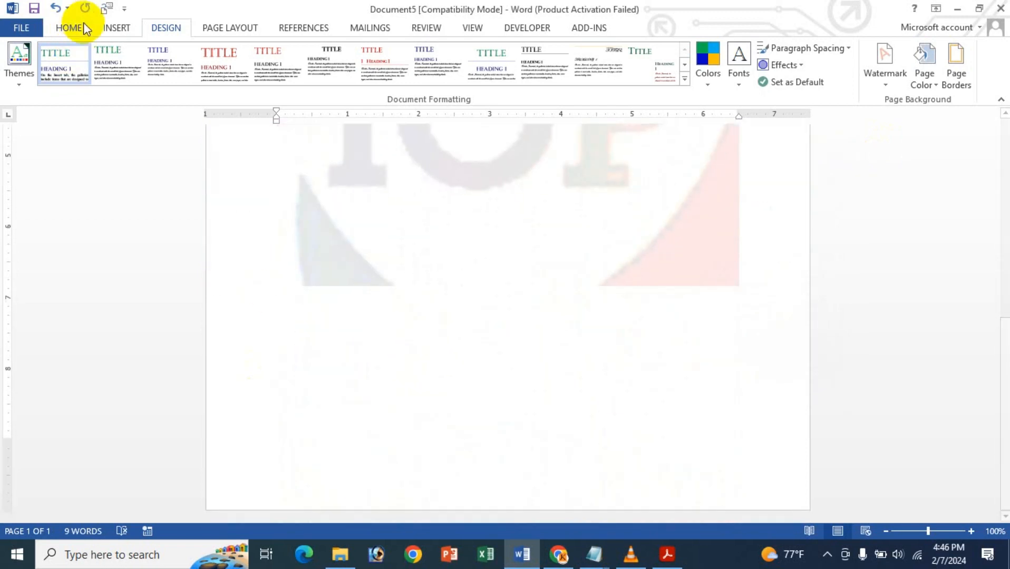
click(117, 29)
click(204, 63)
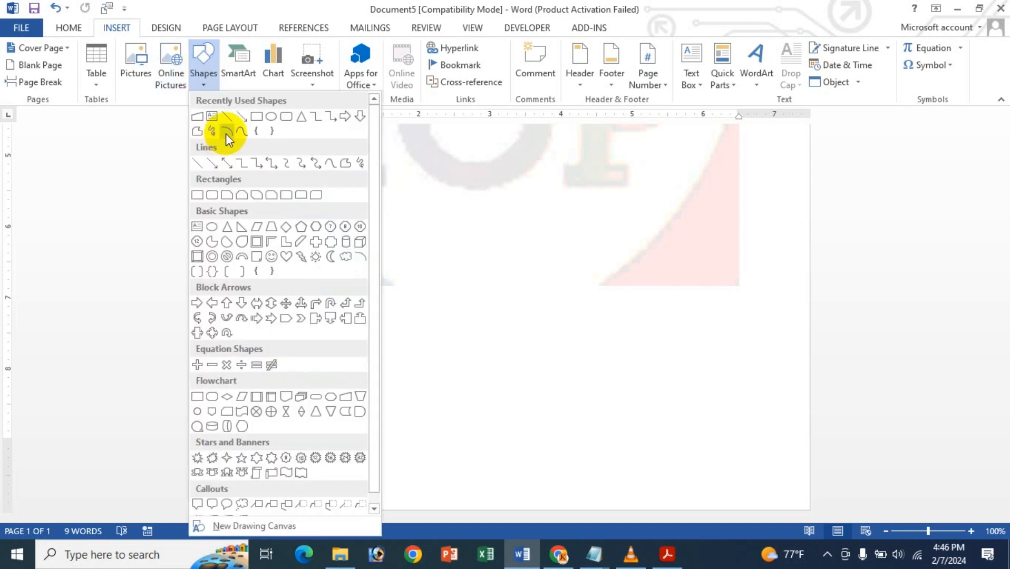
click(264, 117)
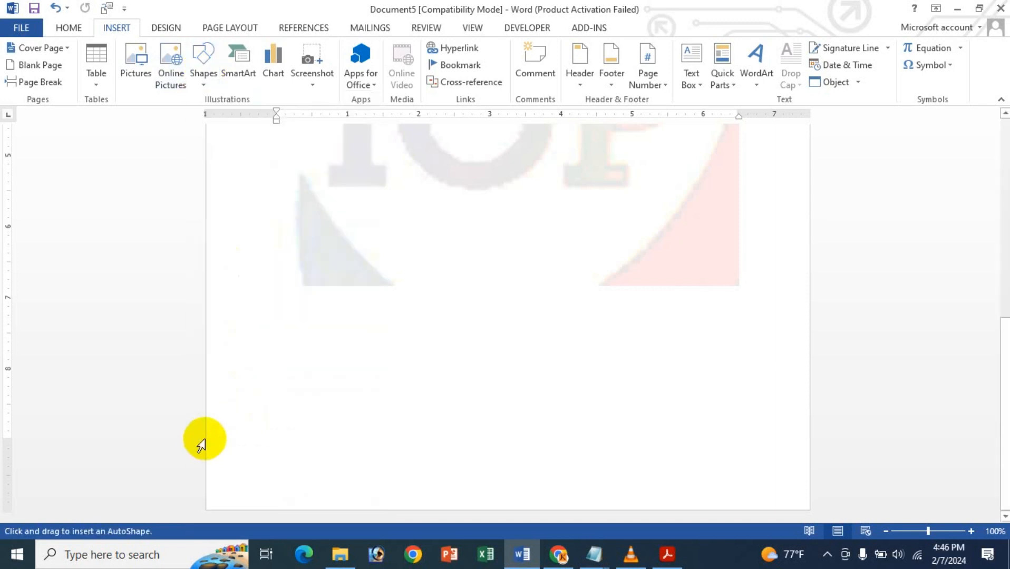
mouse_move(205, 438)
mouse_down()
mouse_move(784, 484)
mouse_move(809, 510)
mouse_up()
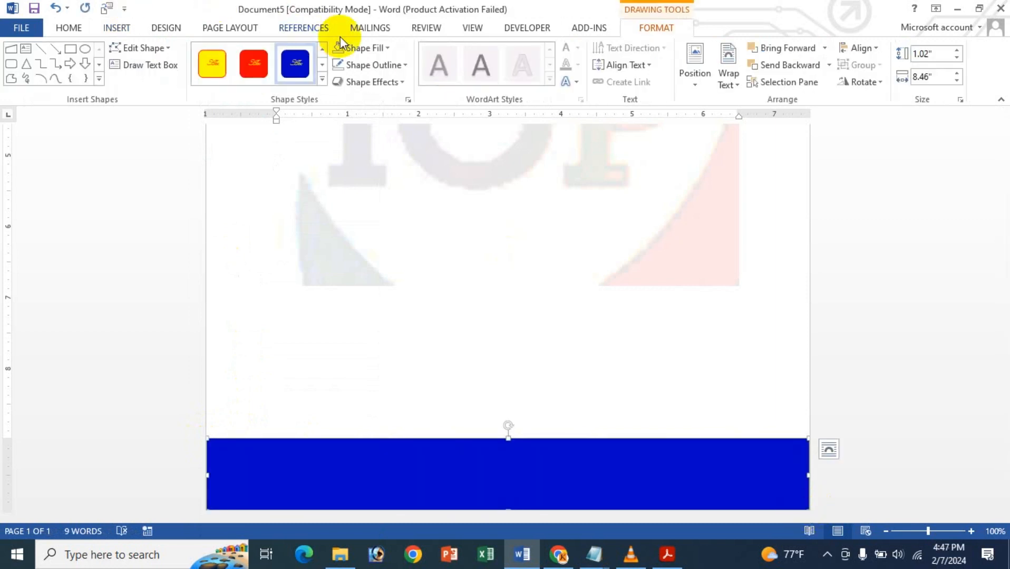
click(368, 48)
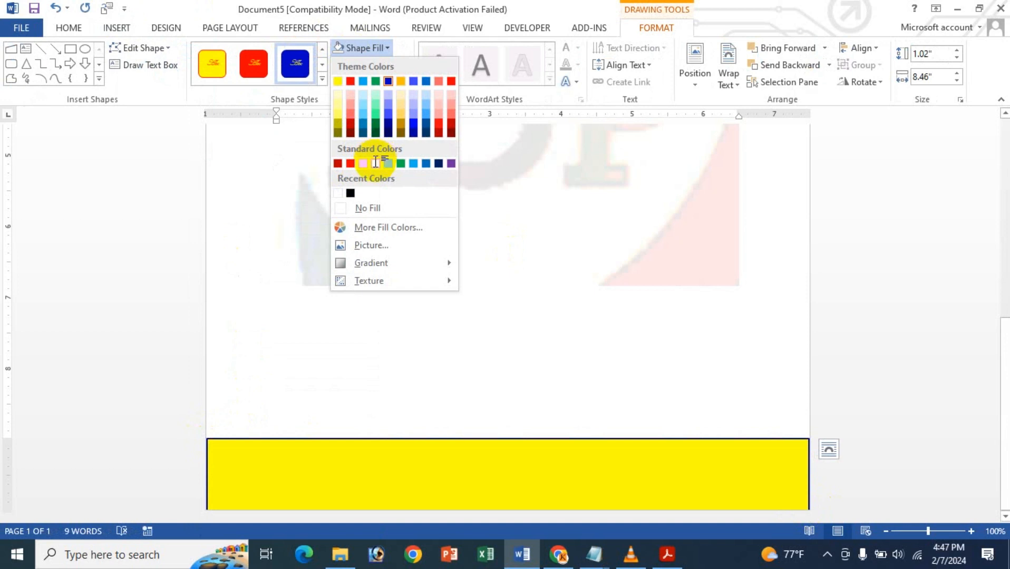
click(376, 162)
- Duplicate the yellow footer rectangle and align the copy slightly above it, leaving a thin yellow strip along the page's bottom edge
key(ctrl+d)
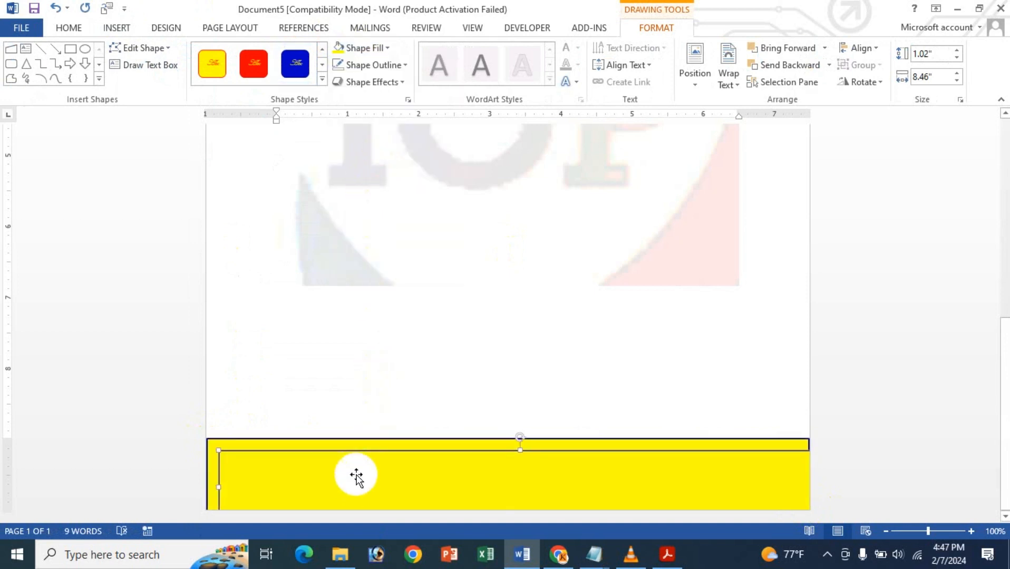
drag(356, 480, 340, 451)
key(Right)
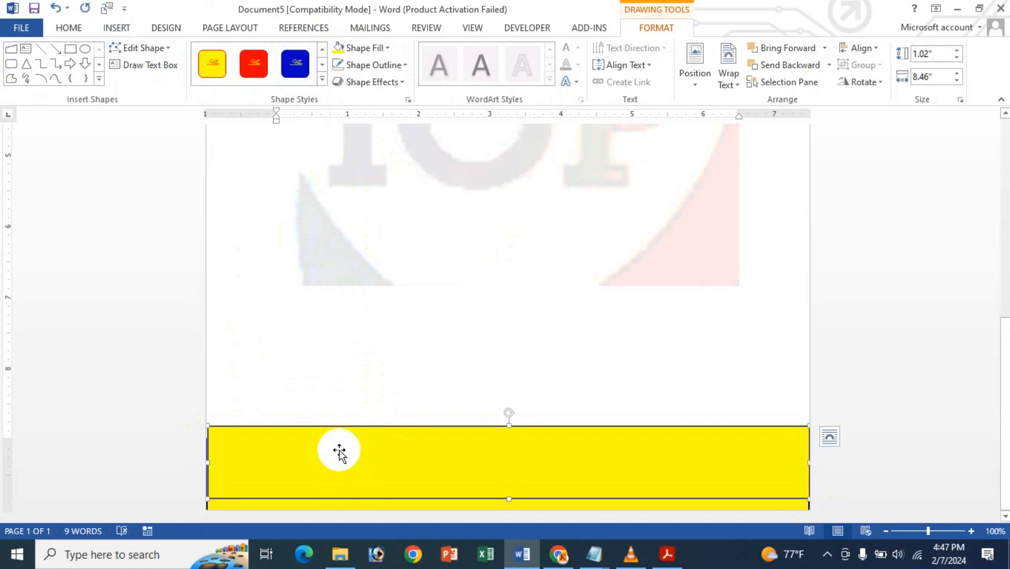
key(Left)
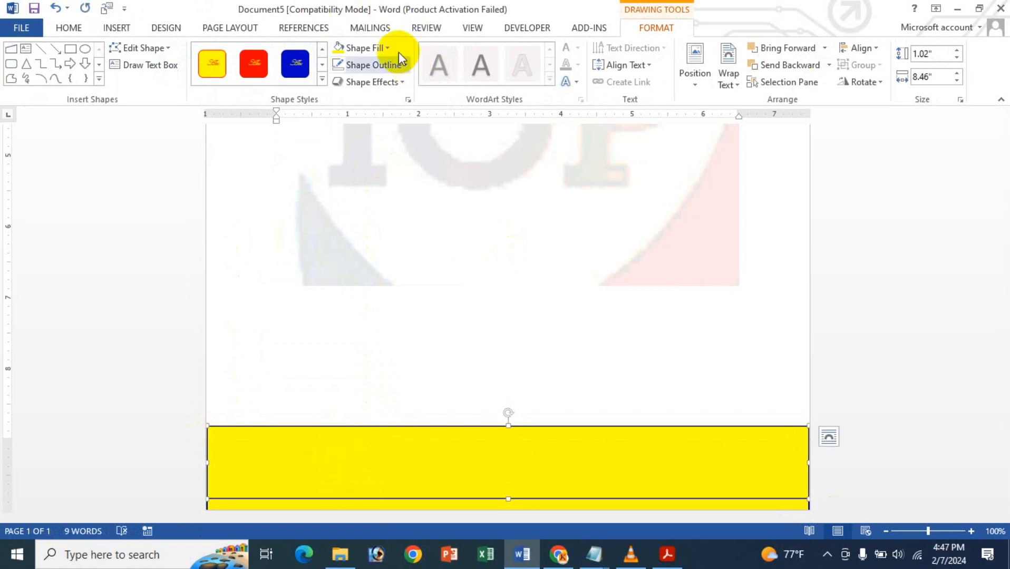
- Fill the upper footer rectangle with blue and shorten it from its top edge to about 0.84" high
click(373, 55)
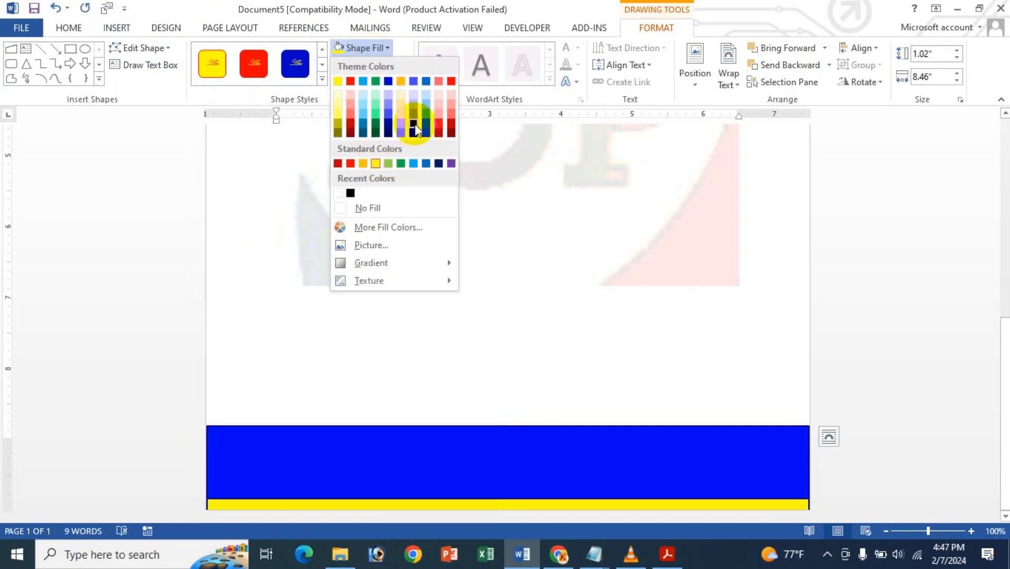
click(414, 126)
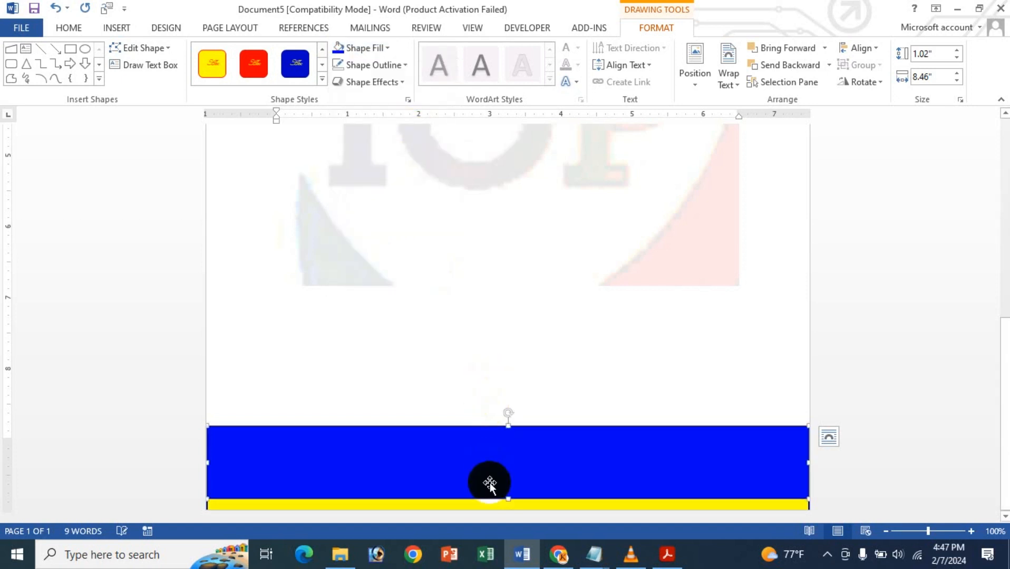
drag(508, 426, 510, 438)
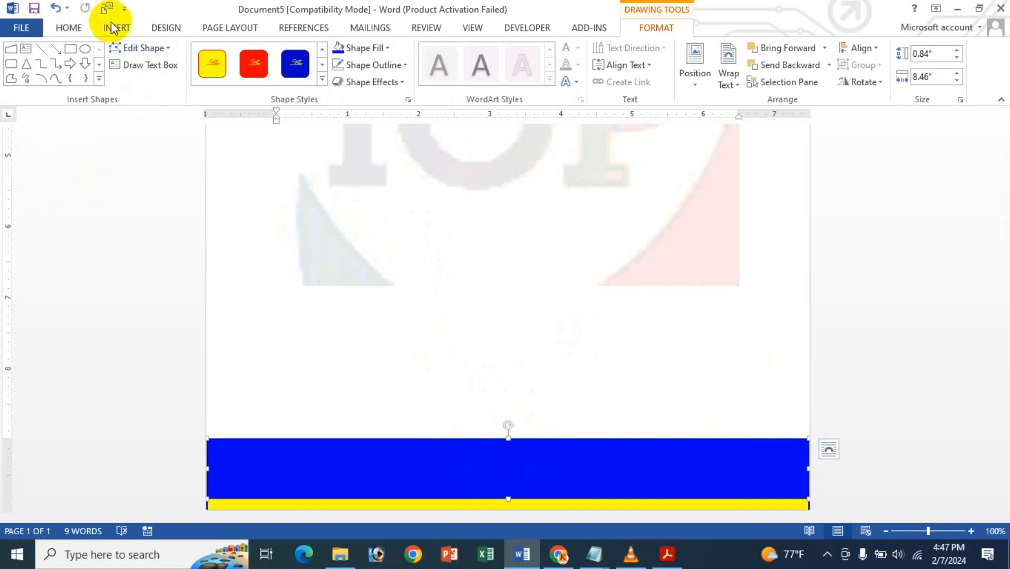
- Draw a text box about 0.49" high and 4.75" wide on the blue footer and enter "Email:" followed by the shop's email address
click(126, 66)
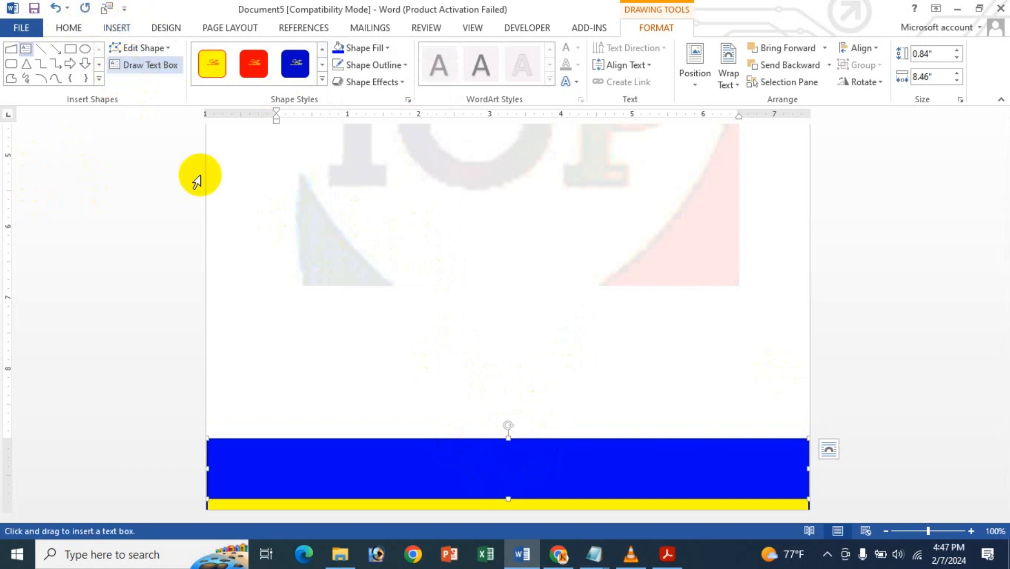
mouse_move(319, 323)
mouse_down()
mouse_move(656, 357)
mouse_move(628, 464)
mouse_up()
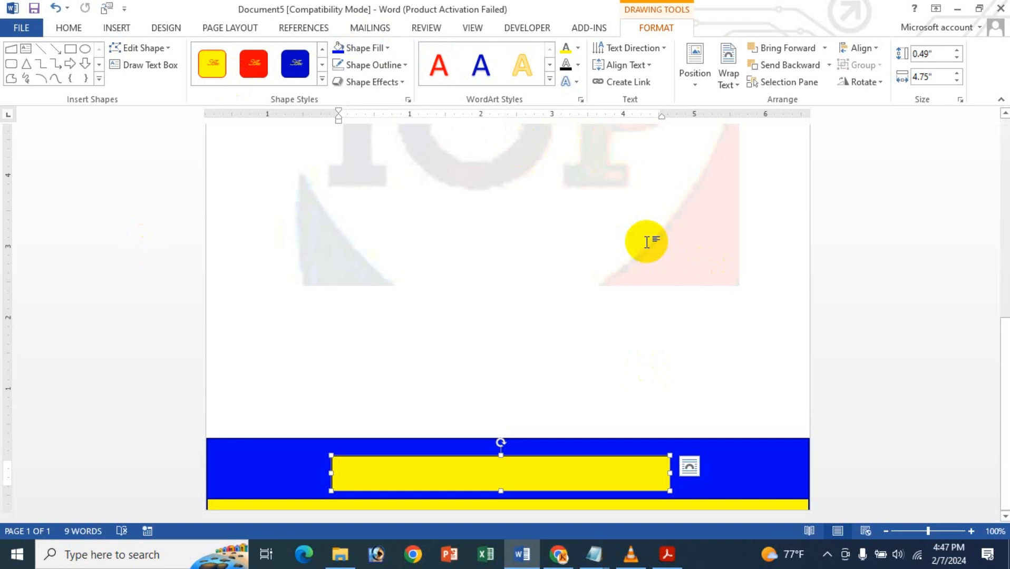
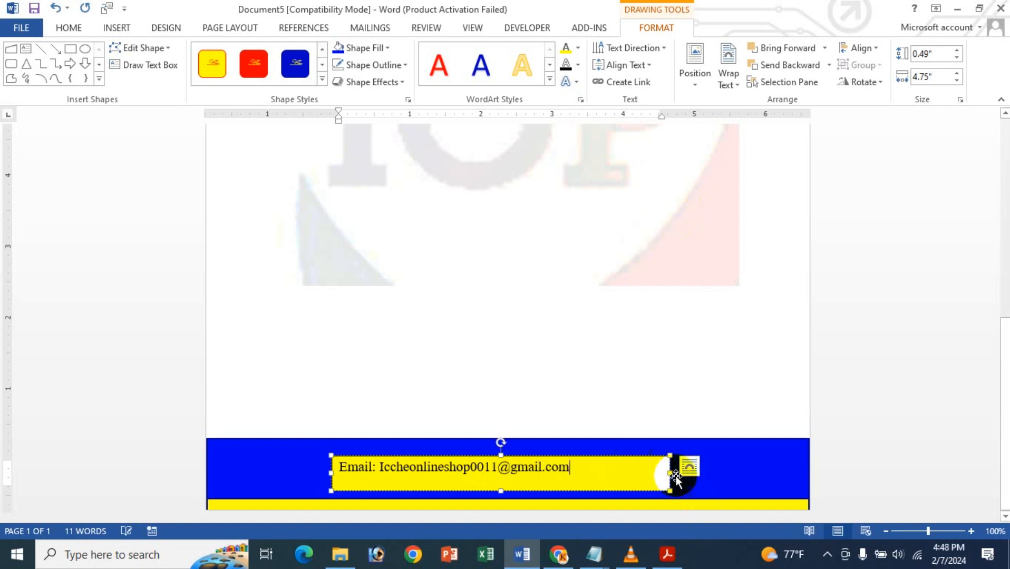
- Narrow the footer email text box to about 3.54" wide and align its text vertically to the middle
drag(669, 473, 584, 473)
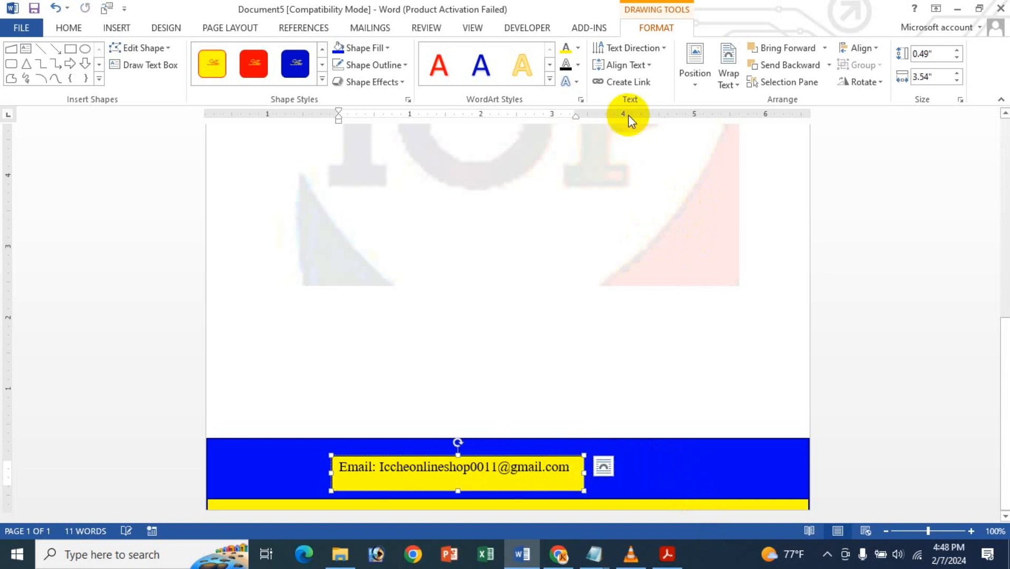
click(644, 64)
click(653, 142)
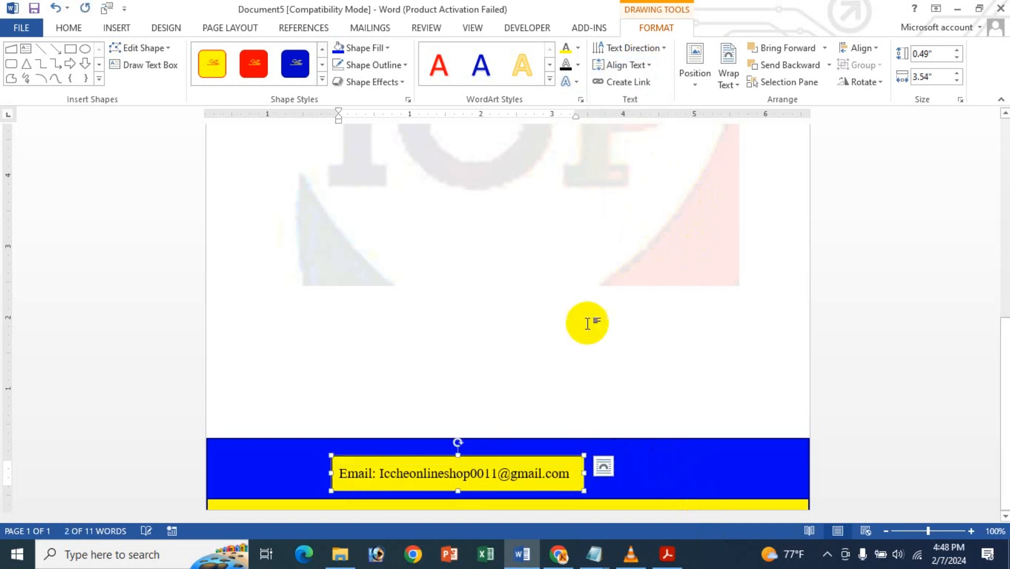
- Centre and bold the footer email text, and widen its text box to about 3.73" so it fits on one line
drag(572, 480, 307, 463)
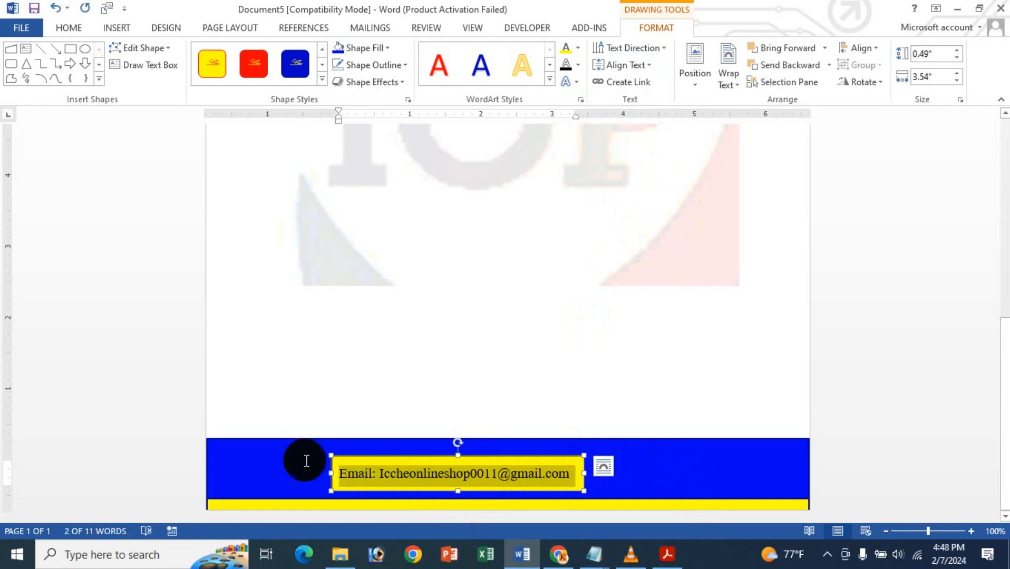
click(83, 30)
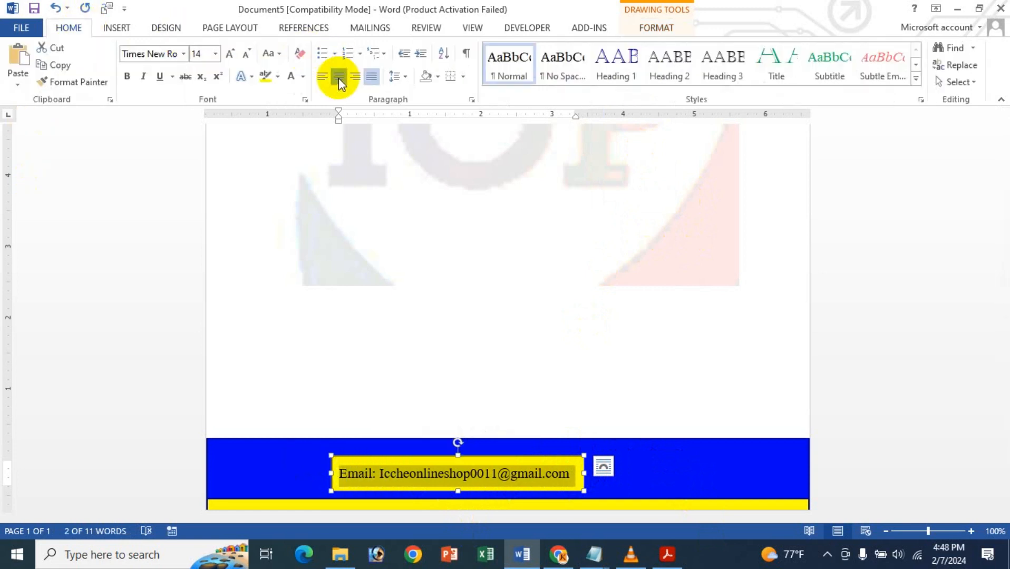
click(338, 76)
click(131, 77)
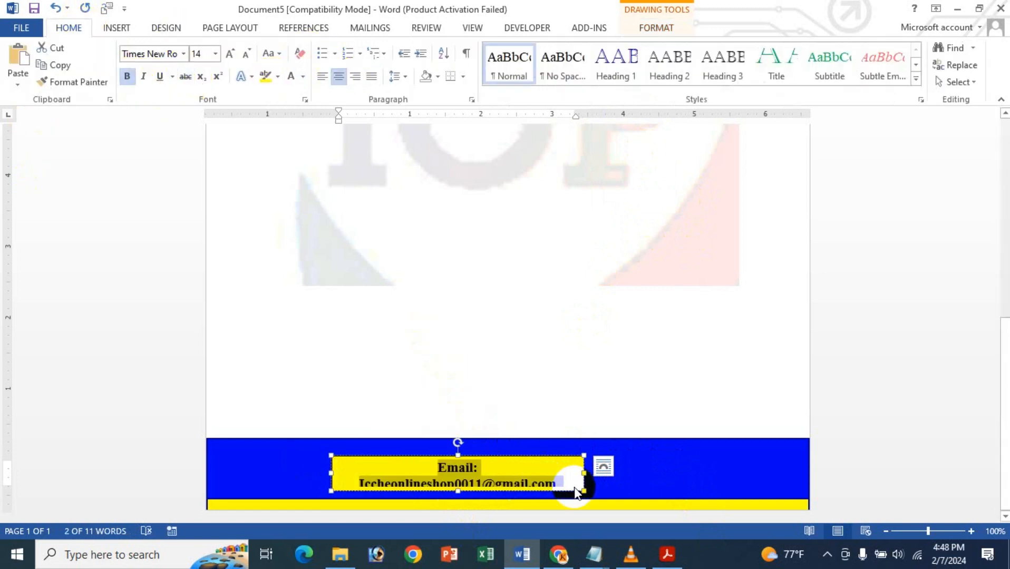
drag(584, 473, 597, 472)
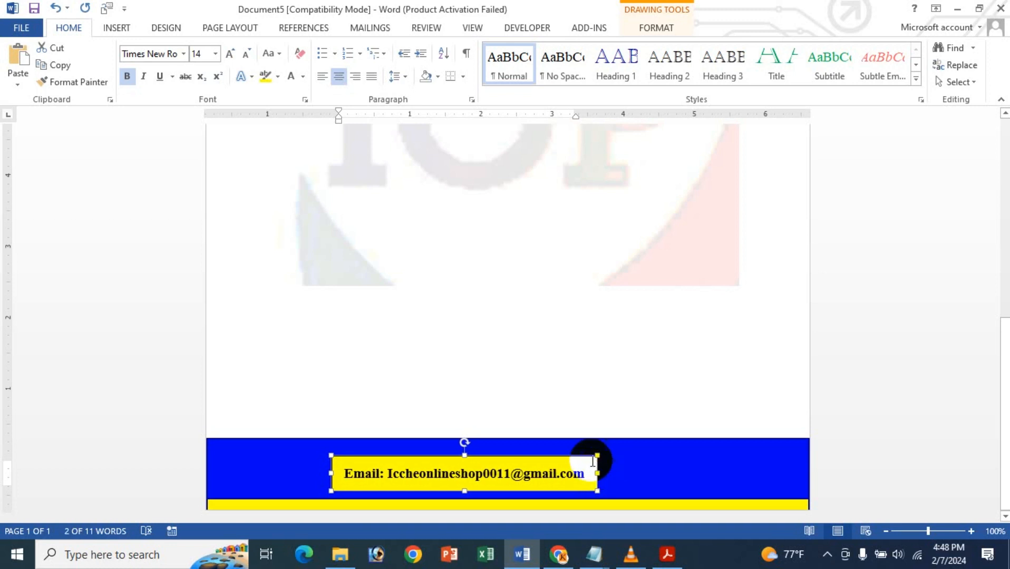
- Move the email text box to the middle of the blue footer band
key(Right)
key(Right)
key(Right)
key(Right)
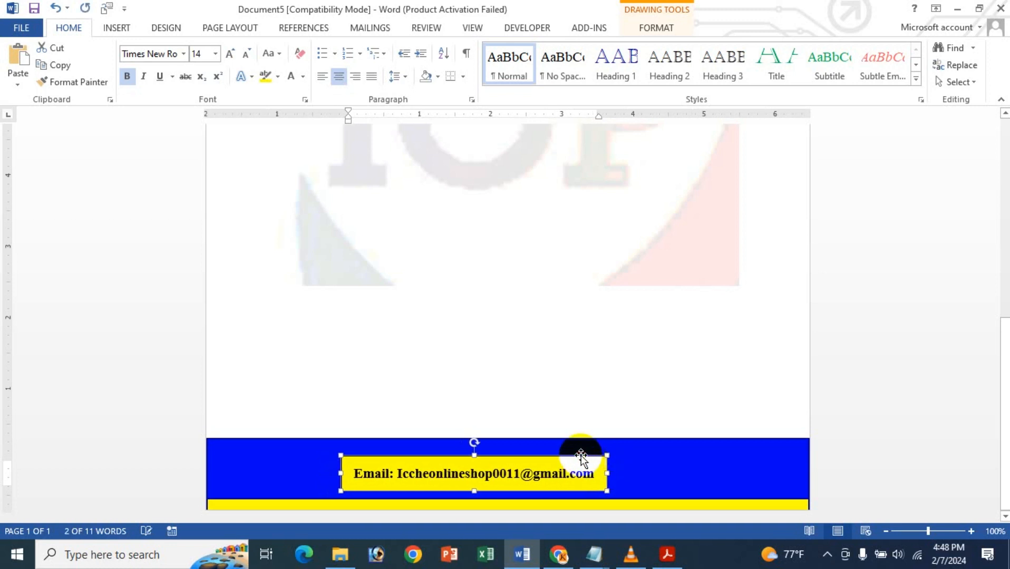
drag(581, 458, 580, 456)
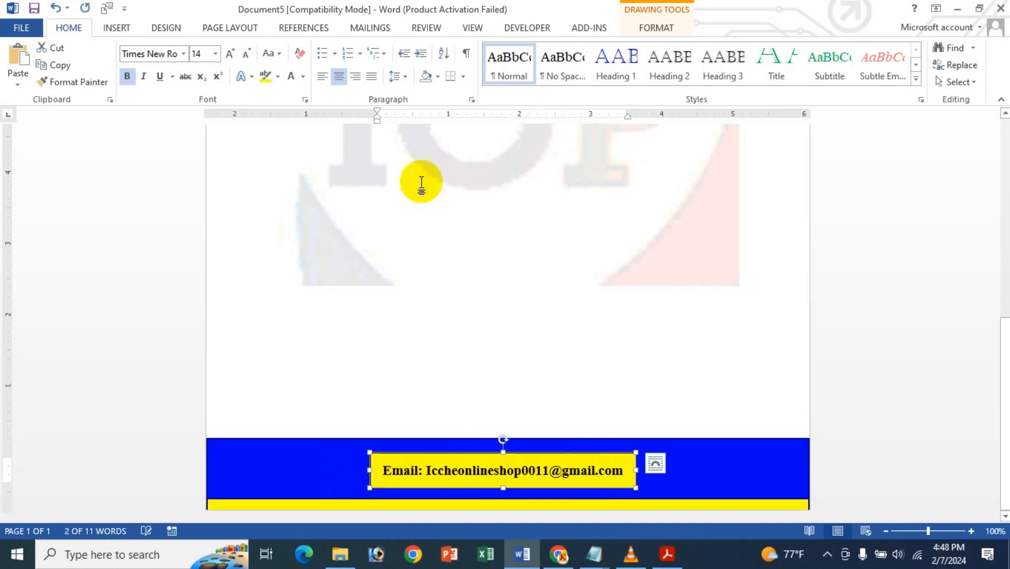
- Colour the footer email text white and remove the text box's fill and outline
click(304, 77)
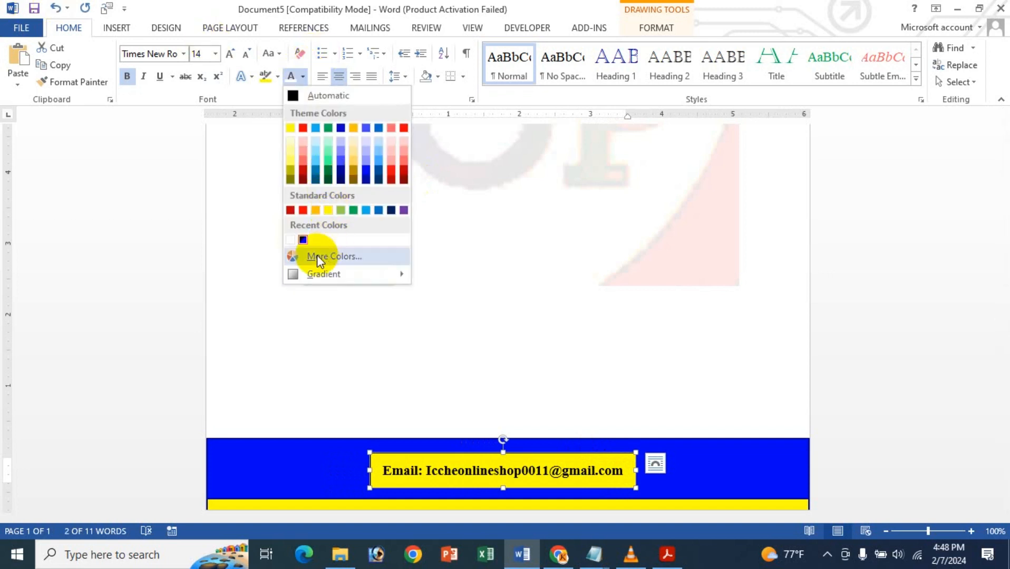
click(287, 243)
click(656, 35)
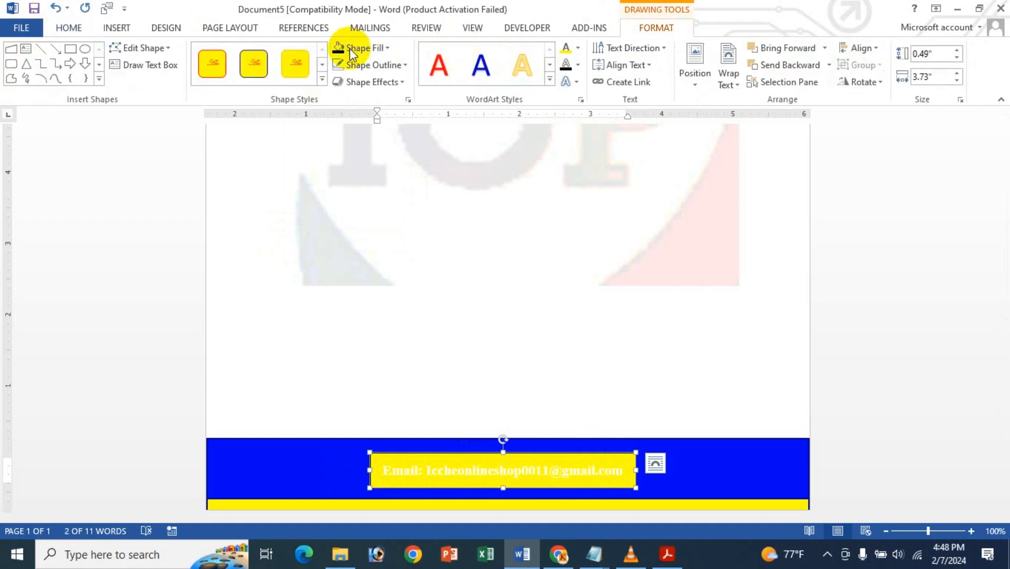
click(349, 48)
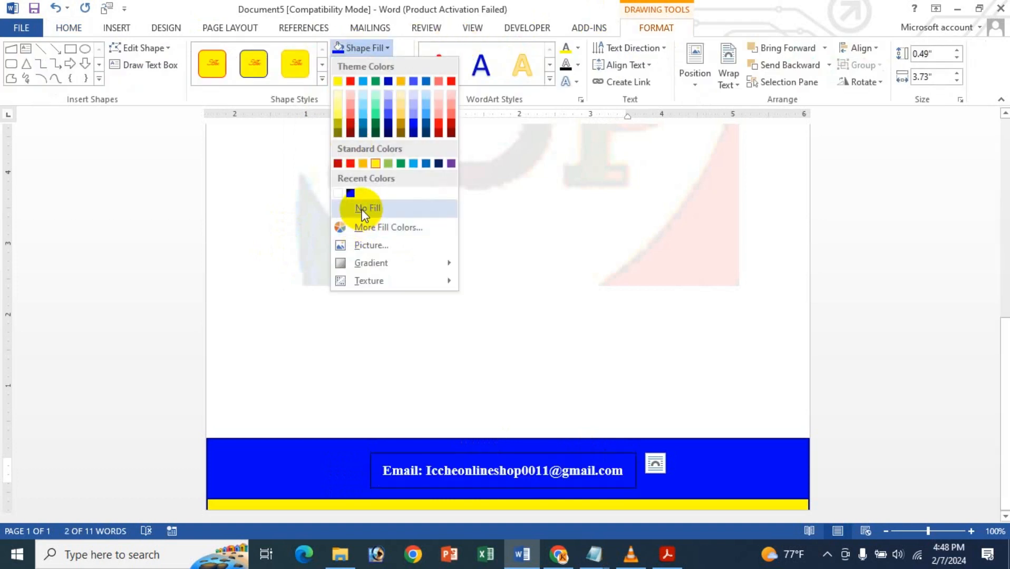
click(363, 210)
click(363, 65)
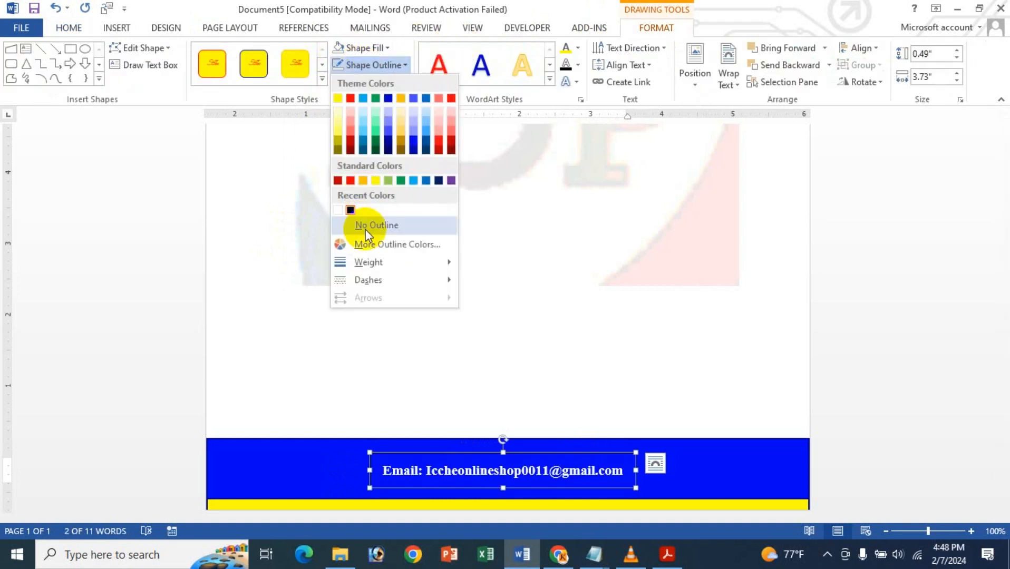
click(368, 225)
click(712, 322)
- Review the finished letterhead from header to footer, both in the document and in the print preview
scroll(712, 322, up, 10)
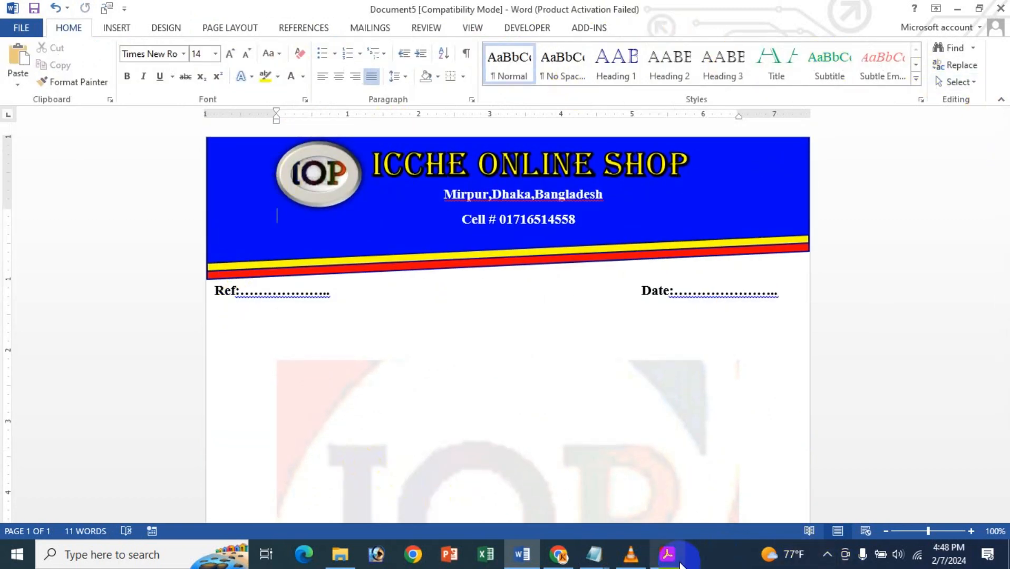
mouse_move(678, 562)
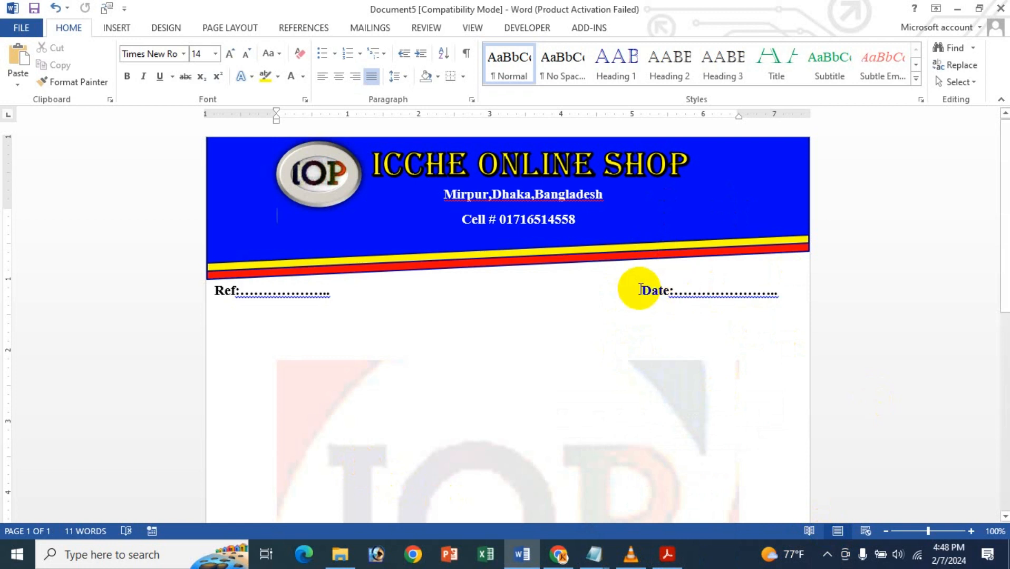
scroll(597, 259, down, 12)
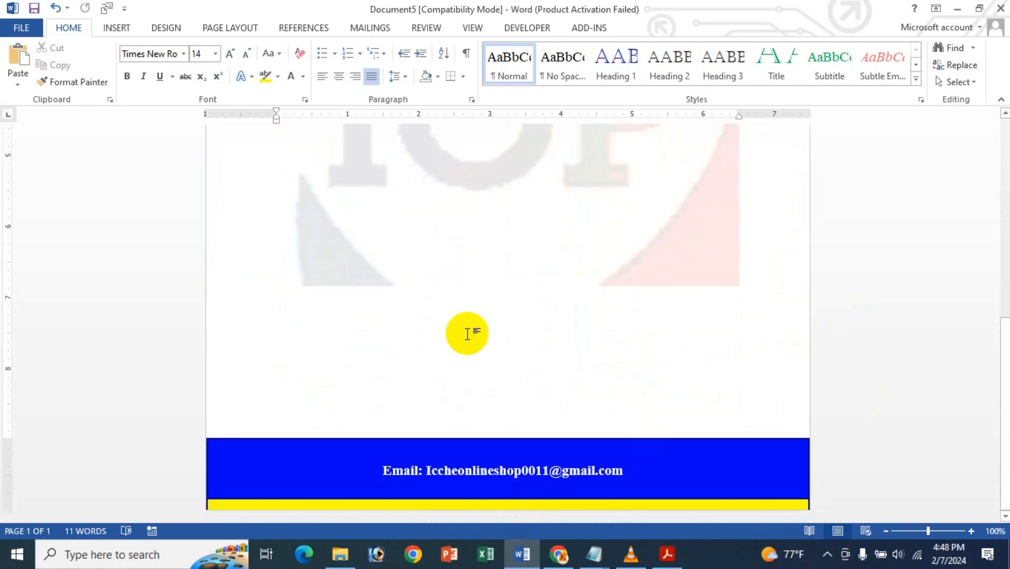
scroll(466, 333, up, 12)
scroll(440, 200, down, 1)
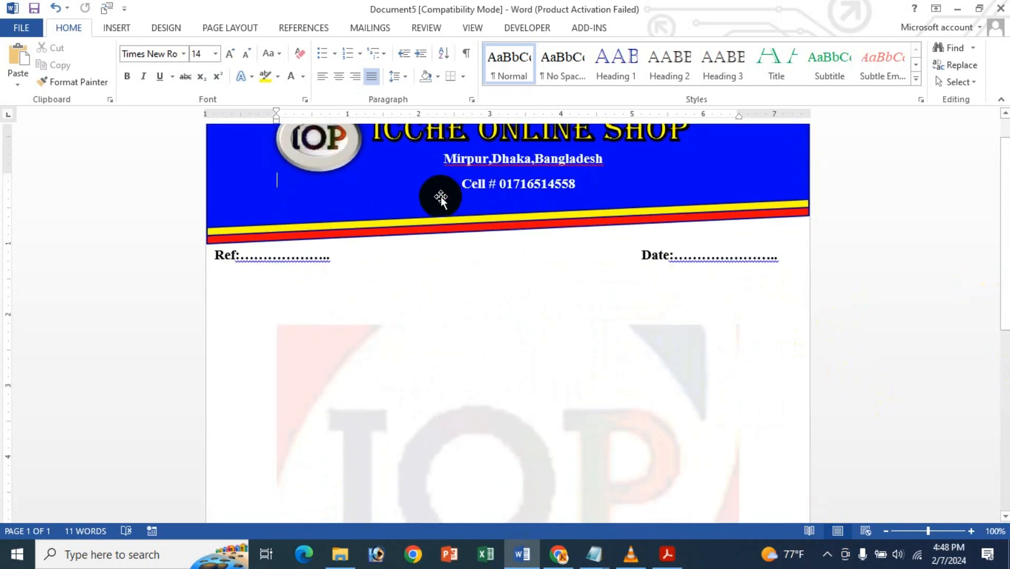
scroll(428, 196, up, 1)
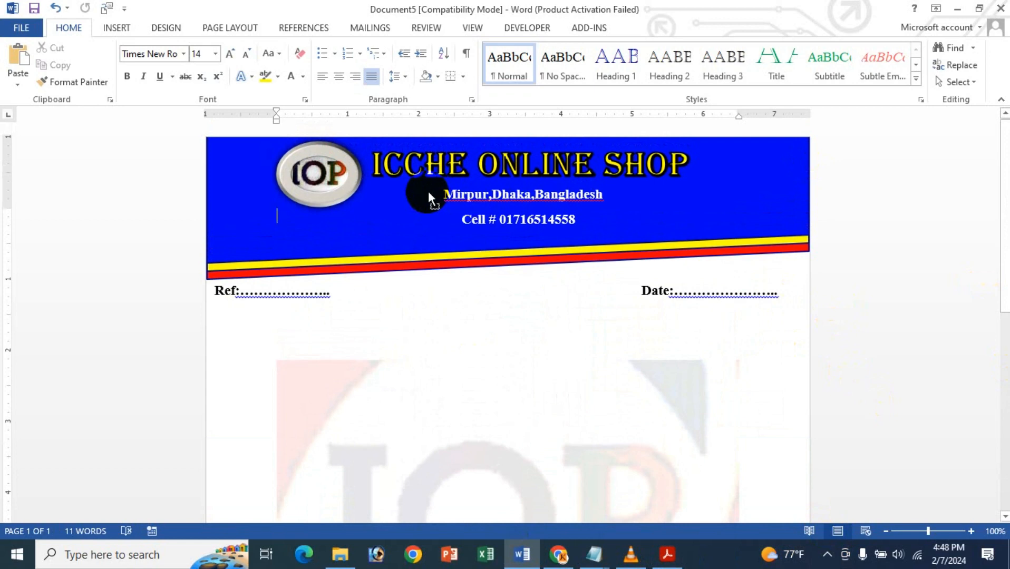
key(ctrl+p)
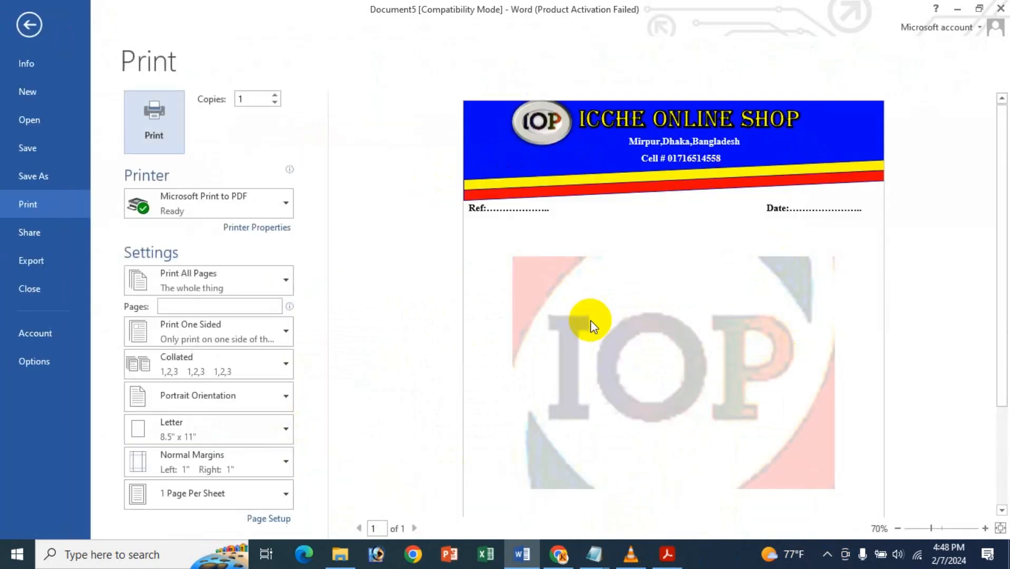
scroll(590, 321, down, 3)
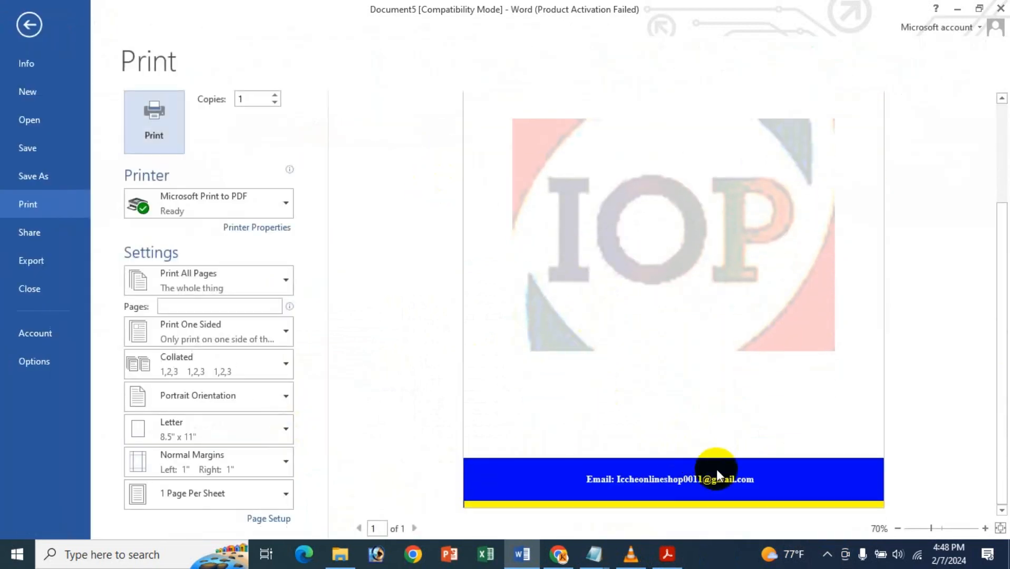
scroll(706, 470, up, 3)
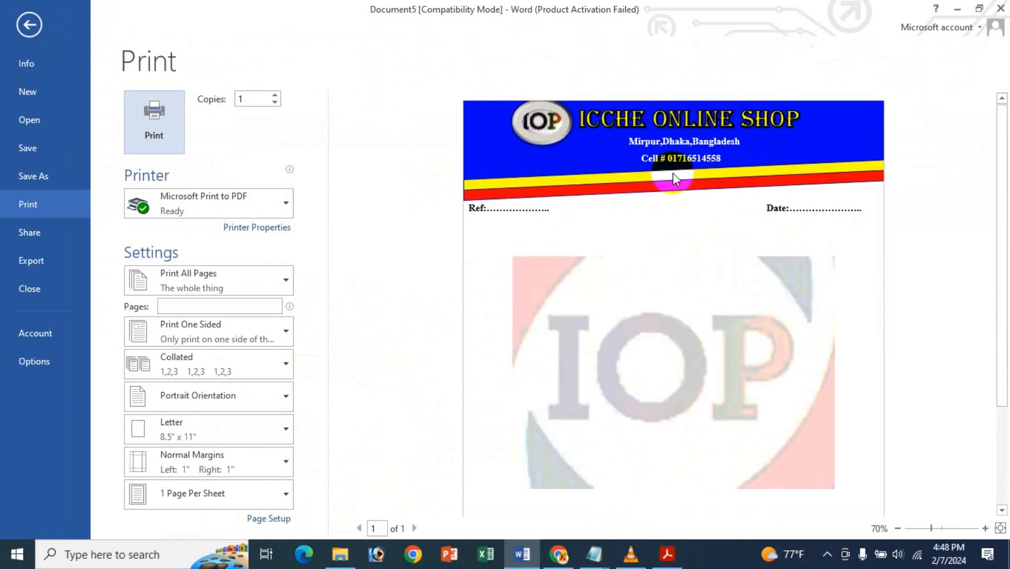
click(24, 22)
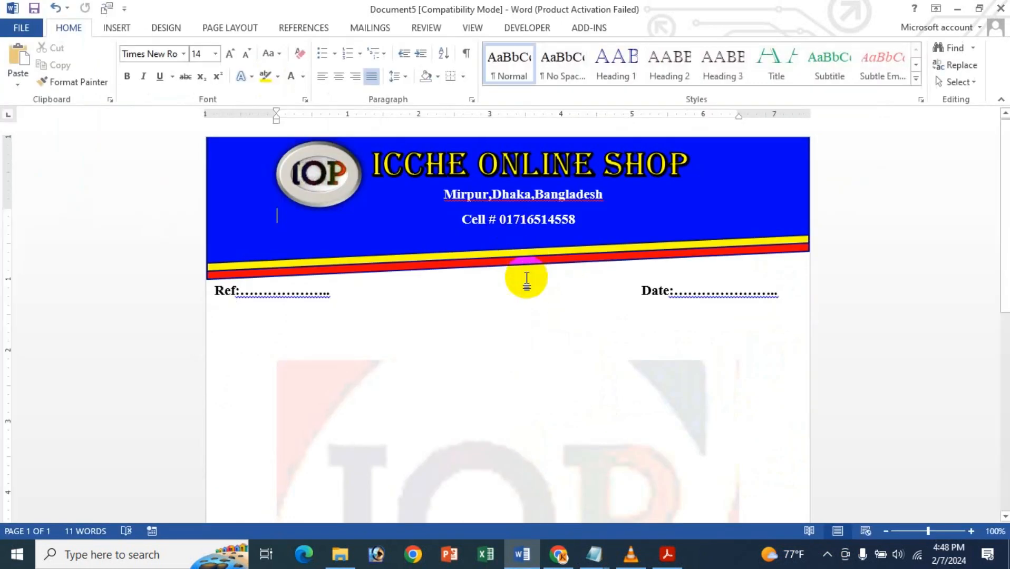
- Switch to the open letterhead title PDF in Adobe Acrobat
click(666, 554)
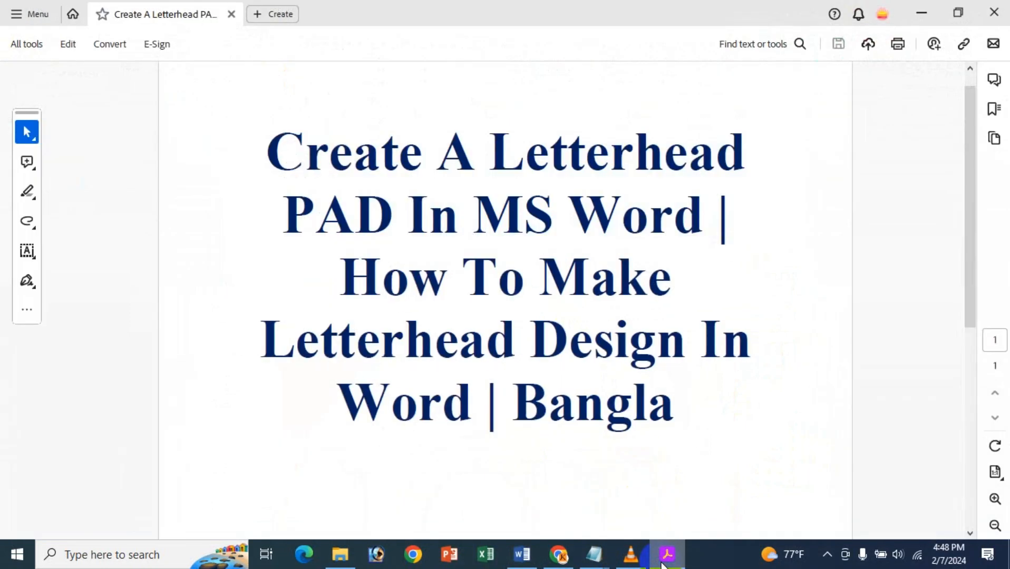